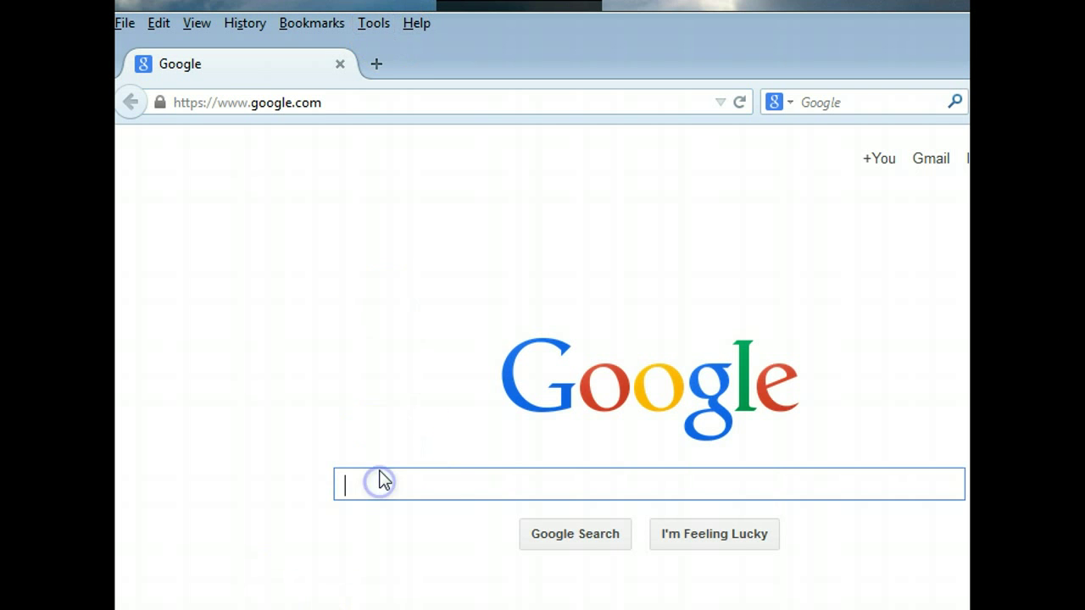
- Search Google for 'open topography'
{"action": "type", "text": "open "}
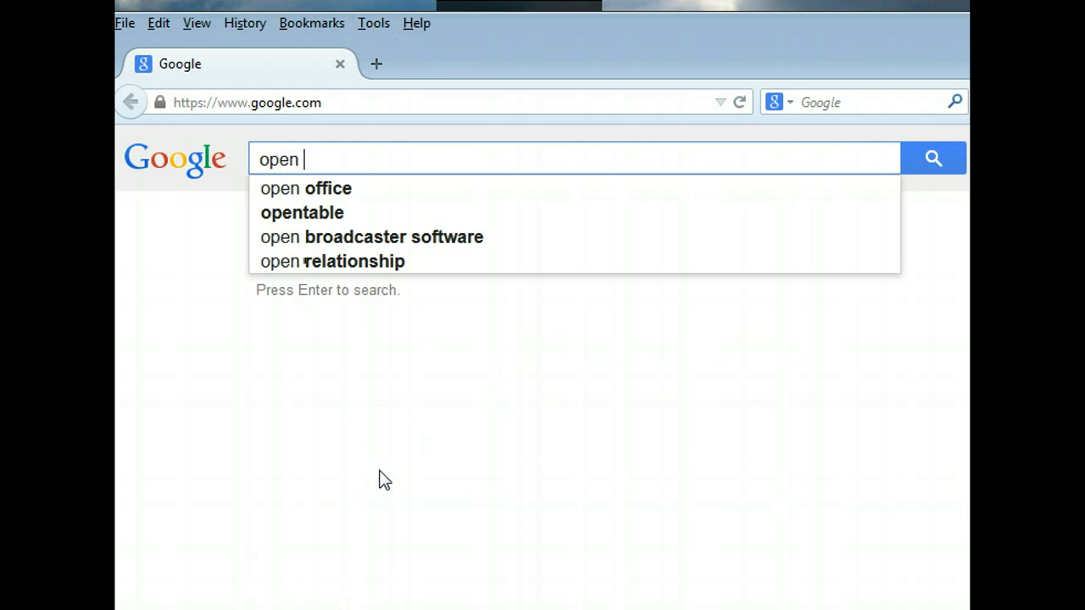
{"action": "type", "text": "topogra"}
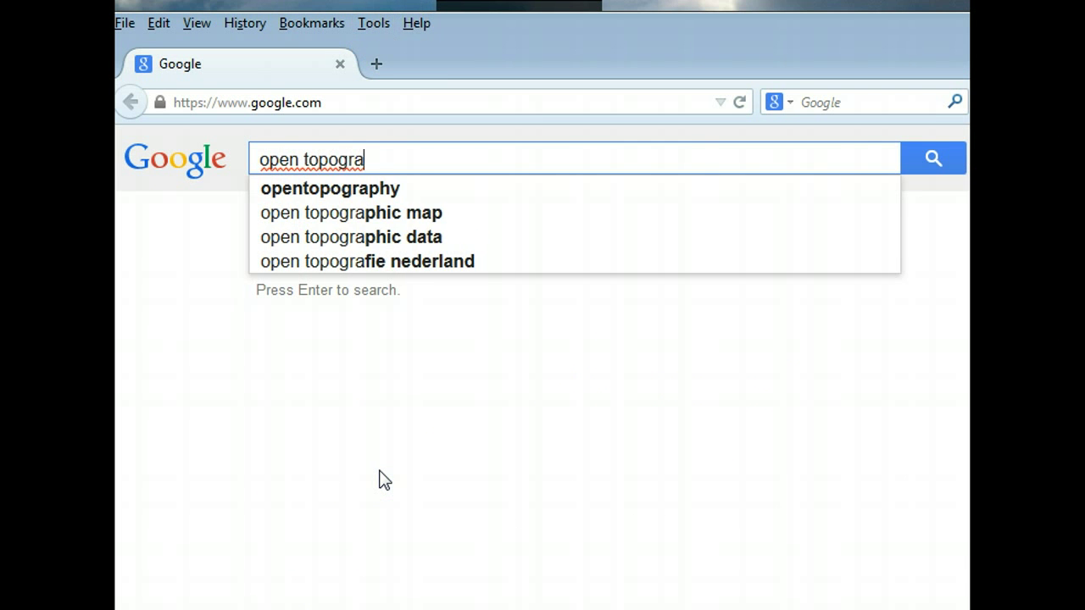
{"action": "type", "text": "phy"}
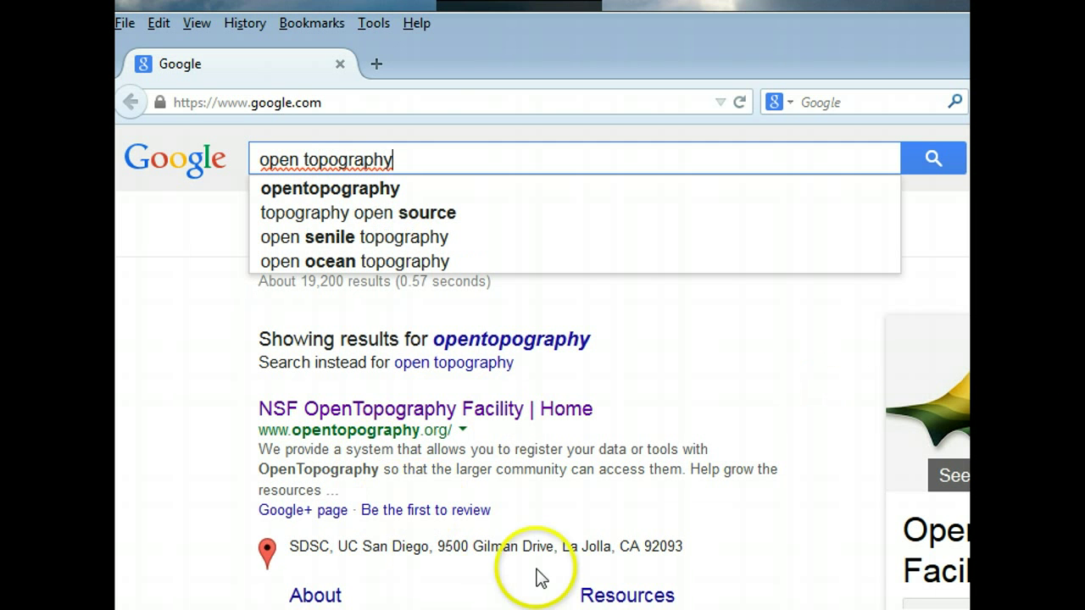
- Open the NSF OpenTopography home page, go to Find Data, and fit Firefox to the screen
{"action": "left_click", "coordinate": [402, 409]}
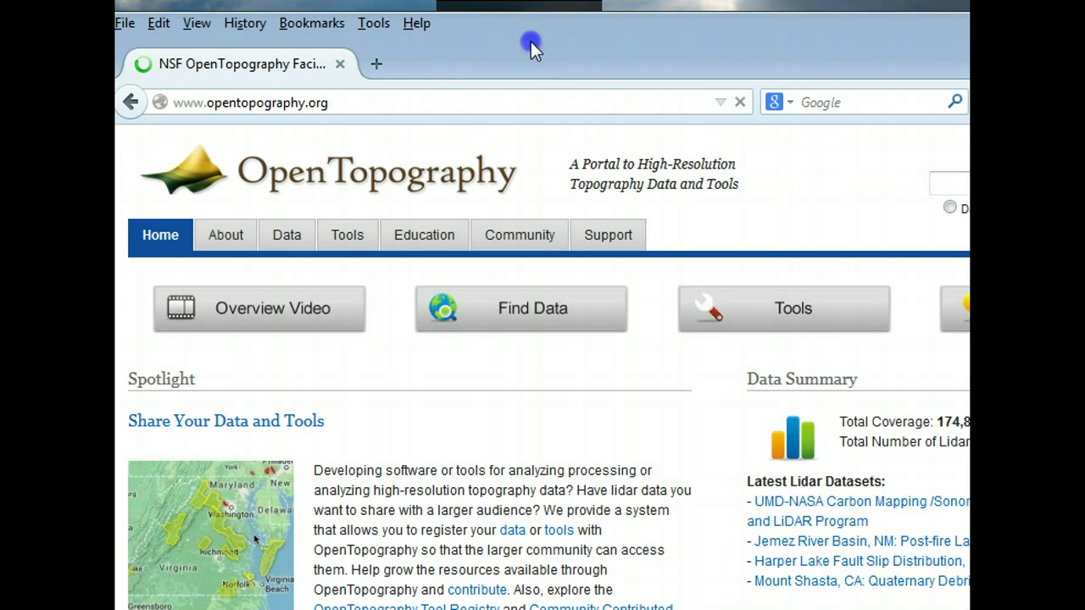
{"action": "left_click_drag", "start_coordinate": [531, 41], "coordinate": [561, 49]}
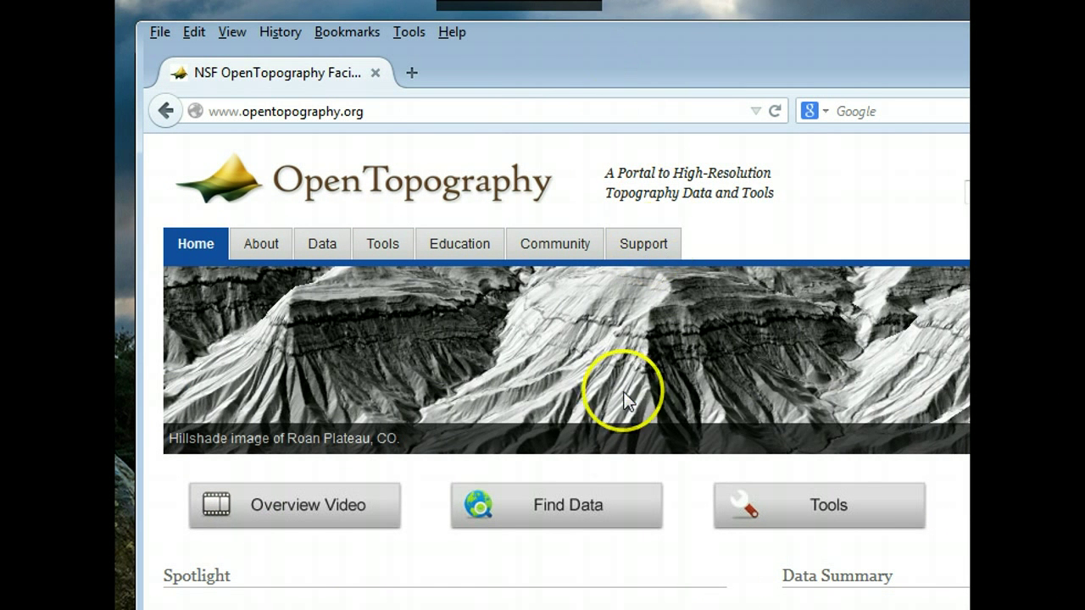
{"action": "left_click", "coordinate": [565, 512]}
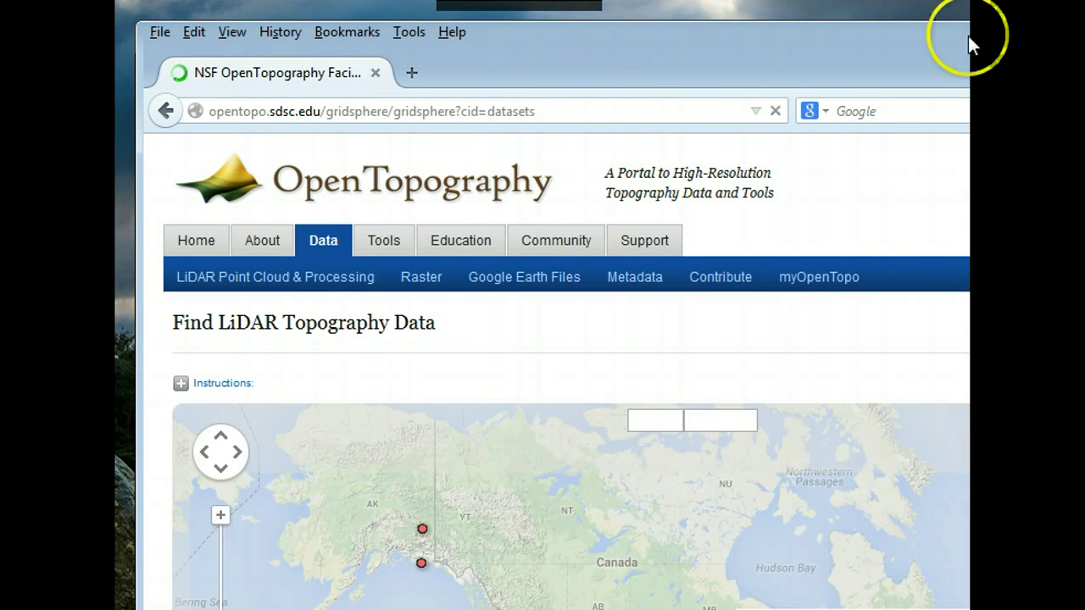
{"action": "left_click_drag", "start_coordinate": [971, 44], "coordinate": [763, 98]}
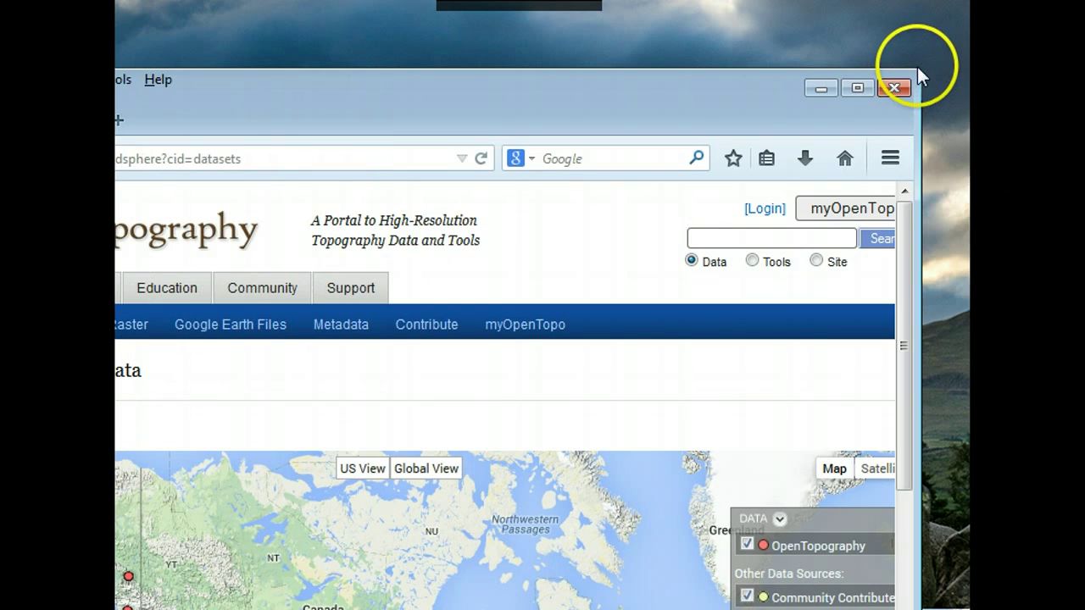
{"action": "left_click_drag", "start_coordinate": [918, 68], "coordinate": [539, 29]}
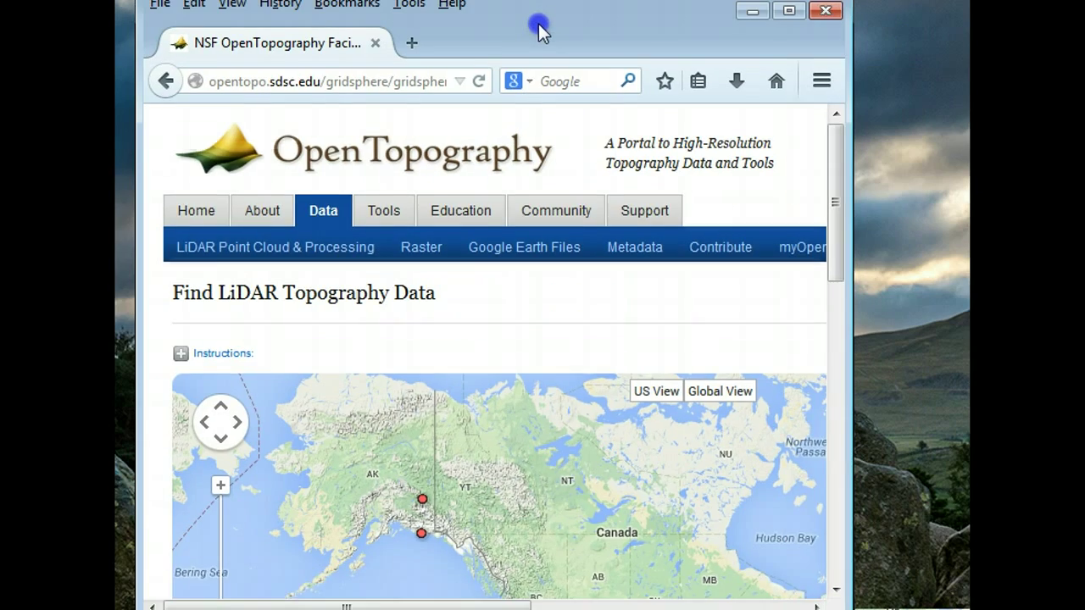
- Zoom the dataset map to the western US and pan across Oregon, Washington and British Columbia
{"action": "left_click", "coordinate": [652, 378]}
{"action": "scroll", "coordinate": [650, 373], "scroll_direction": "down", "scroll_amount": 3}
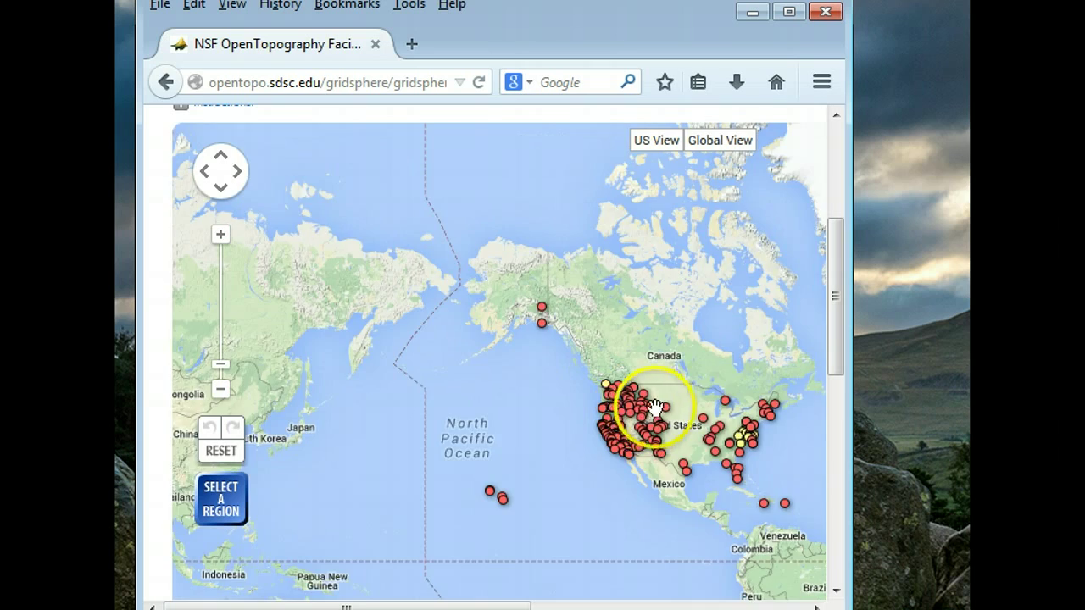
{"action": "double_click", "coordinate": [655, 409]}
{"action": "left_click_drag", "start_coordinate": [548, 444], "coordinate": [557, 368]}
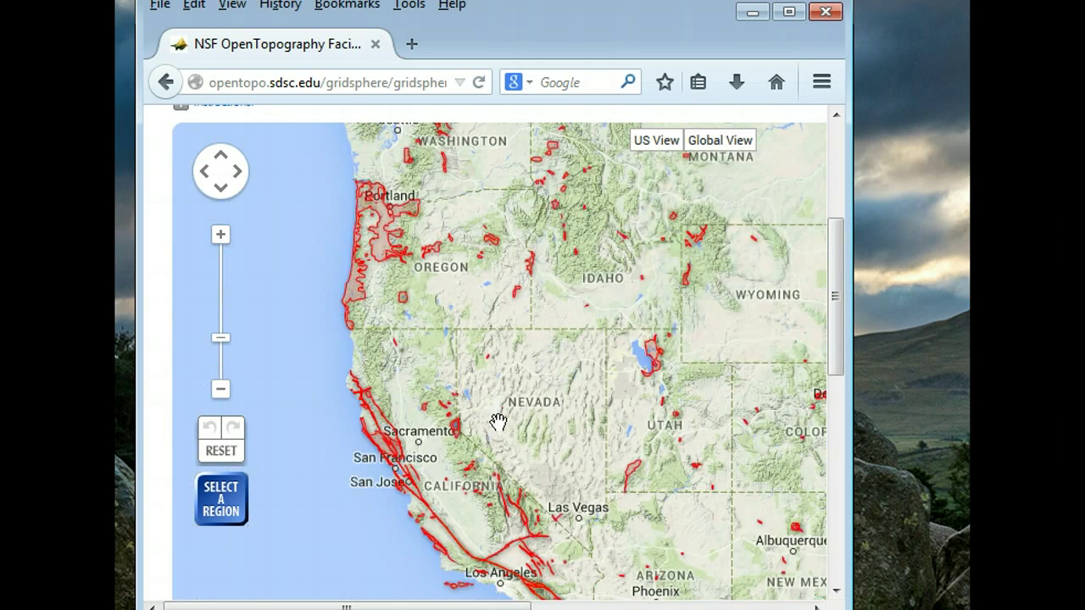
{"action": "double_click", "coordinate": [436, 328]}
{"action": "left_click_drag", "start_coordinate": [436, 327], "coordinate": [605, 430]}
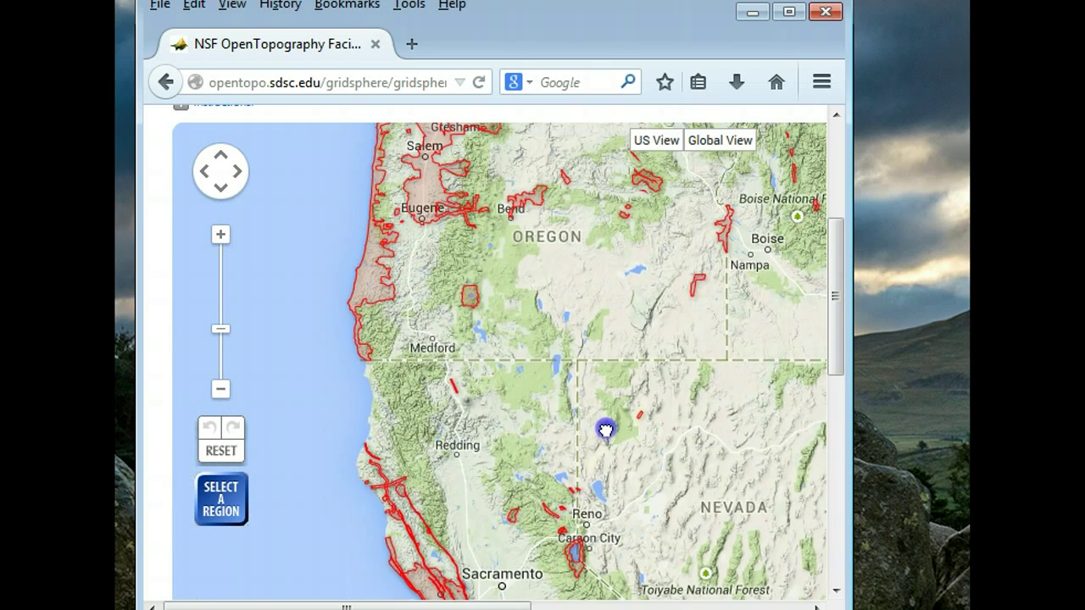
{"action": "left_click_drag", "start_coordinate": [565, 310], "coordinate": [526, 344]}
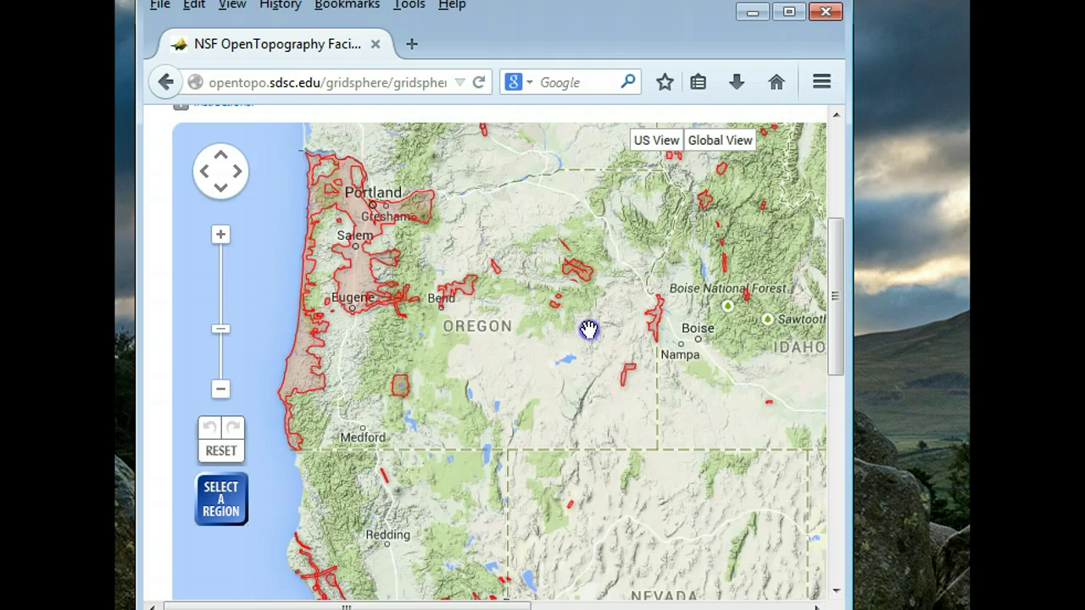
{"action": "left_click_drag", "start_coordinate": [588, 330], "coordinate": [467, 441]}
{"action": "left_click_drag", "start_coordinate": [346, 279], "coordinate": [416, 382]}
{"action": "left_click_drag", "start_coordinate": [609, 418], "coordinate": [632, 460]}
{"action": "left_click_drag", "start_coordinate": [545, 307], "coordinate": [568, 402]}
{"action": "left_click_drag", "start_coordinate": [533, 327], "coordinate": [556, 390]}
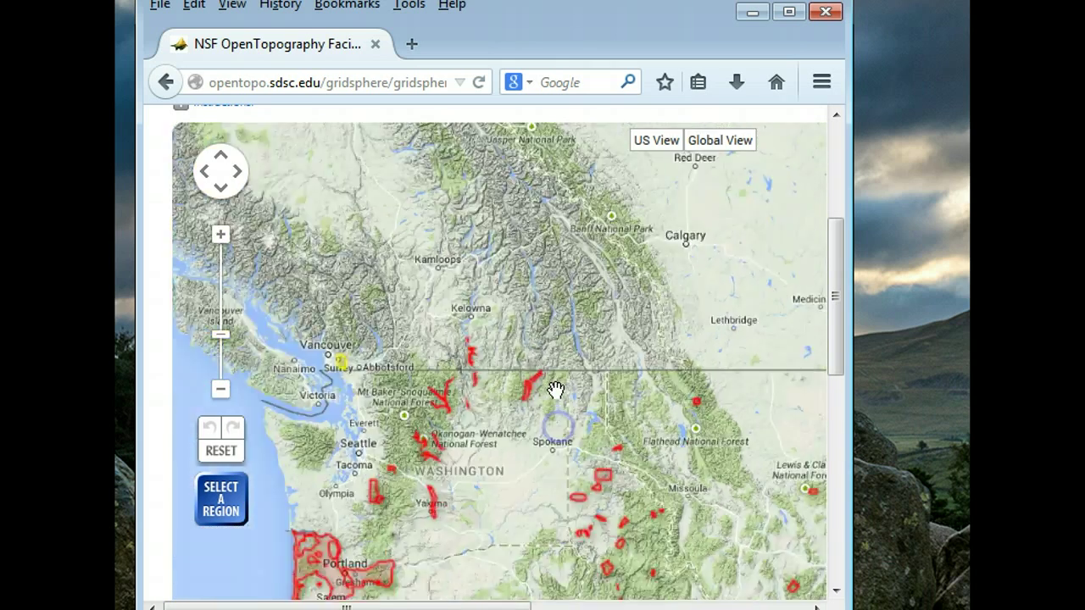
{"action": "scroll", "coordinate": [555, 390], "scroll_direction": "down", "scroll_amount": 1}
- Pan south across Colorado and New Mexico, past Valles Caldera and Chaco Culture park
{"action": "left_click_drag", "start_coordinate": [562, 271], "coordinate": [738, 432]}
{"action": "left_click_drag", "start_coordinate": [704, 560], "coordinate": [501, 220]}
{"action": "left_click_drag", "start_coordinate": [722, 399], "coordinate": [574, 224]}
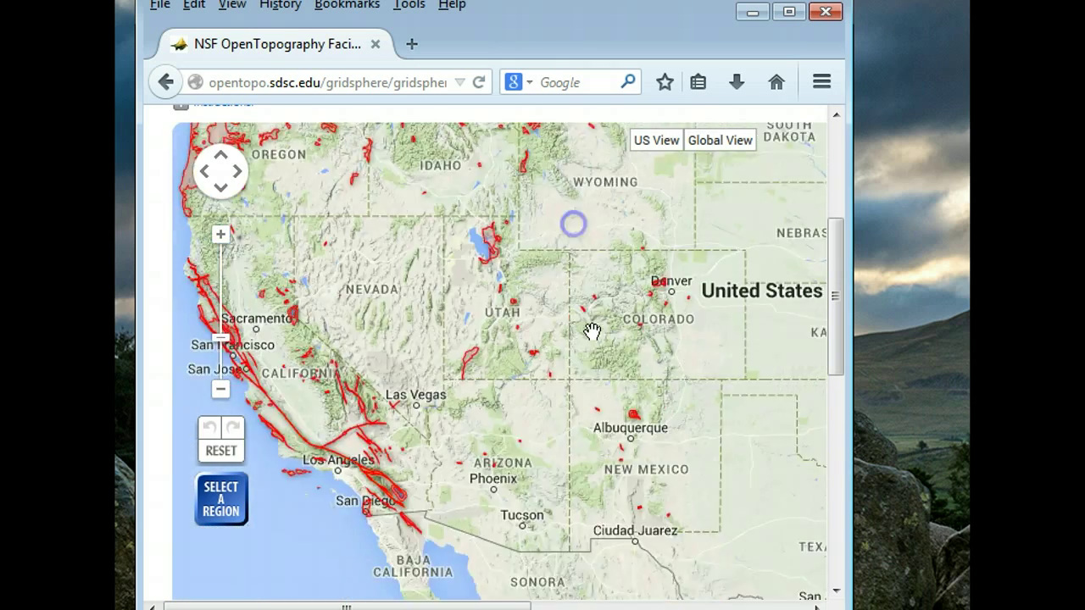
{"action": "left_click_drag", "start_coordinate": [592, 331], "coordinate": [562, 315]}
{"action": "scroll", "coordinate": [608, 367], "scroll_direction": "up", "scroll_amount": 2}
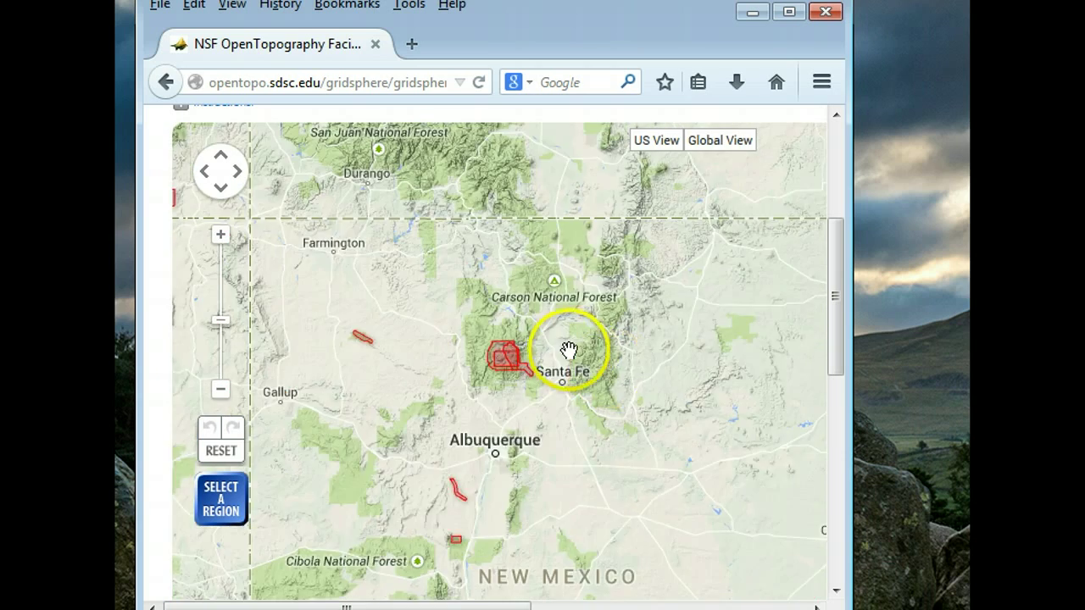
{"action": "scroll", "coordinate": [568, 350], "scroll_direction": "up", "scroll_amount": 2}
{"action": "left_click_drag", "start_coordinate": [497, 337], "coordinate": [623, 327]}
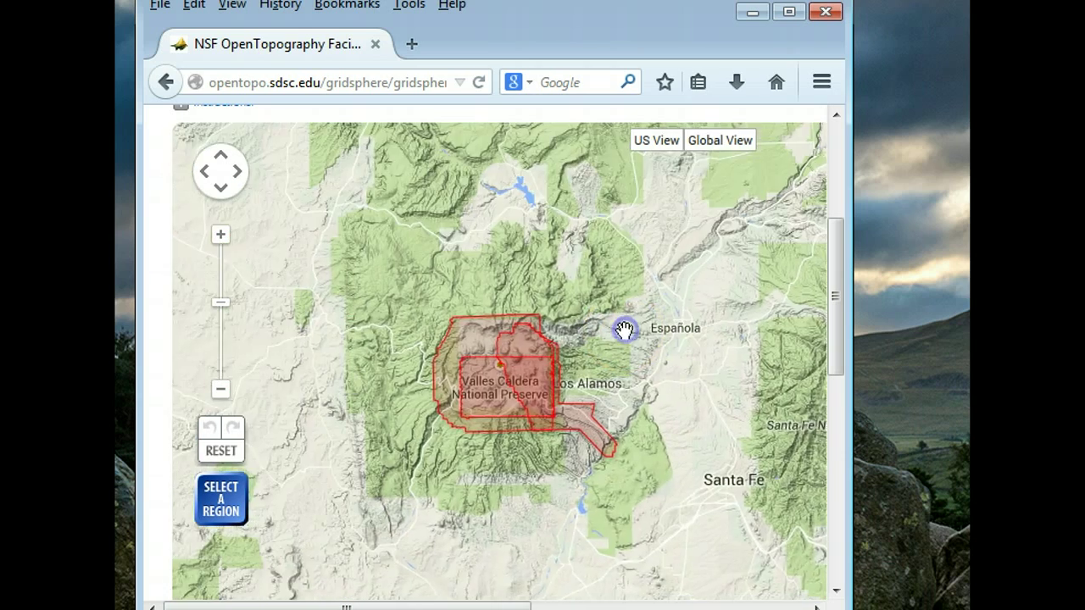
{"action": "scroll", "coordinate": [622, 328], "scroll_direction": "up", "scroll_amount": 1}
{"action": "left_click_drag", "start_coordinate": [482, 368], "coordinate": [800, 242]}
{"action": "left_click_drag", "start_coordinate": [537, 342], "coordinate": [803, 376]}
{"action": "left_click_drag", "start_coordinate": [491, 312], "coordinate": [732, 324]}
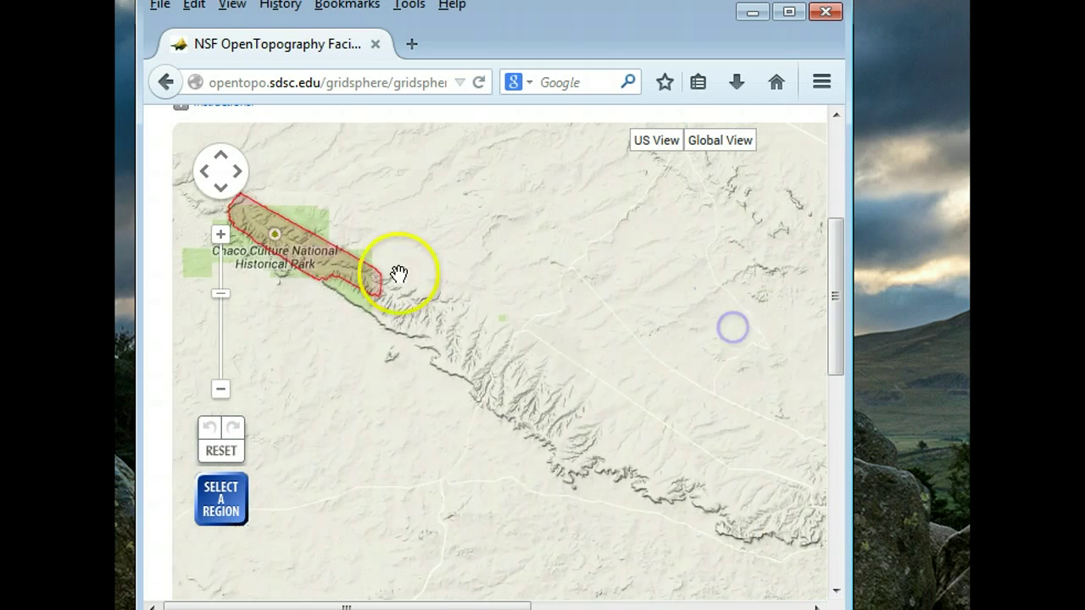
{"action": "left_click_drag", "start_coordinate": [399, 274], "coordinate": [496, 340]}
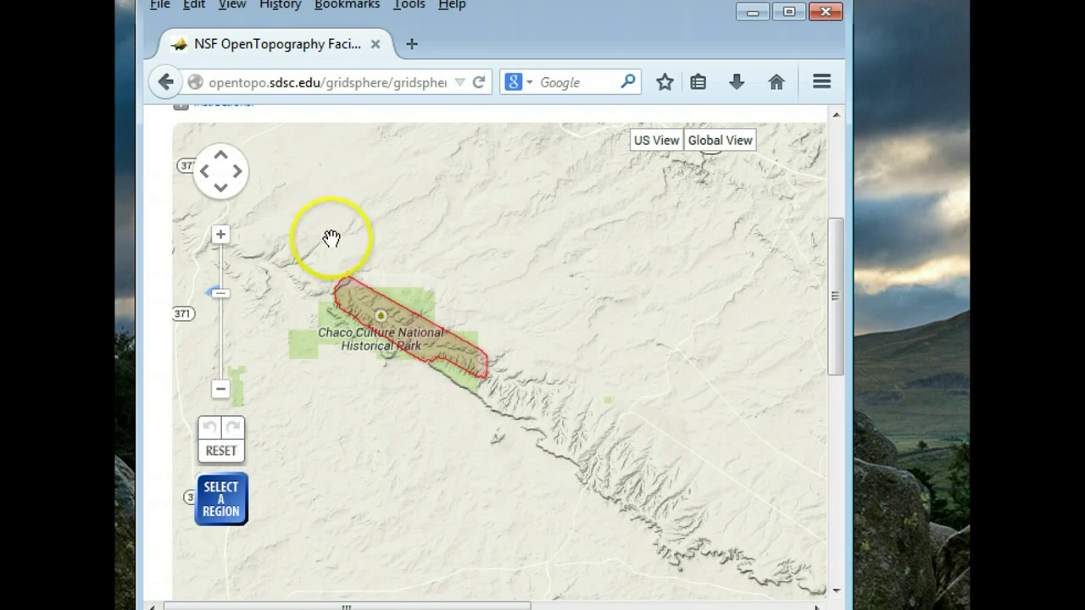
{"action": "left_click_drag", "start_coordinate": [331, 239], "coordinate": [564, 276]}
{"action": "left_click_drag", "start_coordinate": [426, 252], "coordinate": [601, 262]}
{"action": "left_click_drag", "start_coordinate": [383, 246], "coordinate": [639, 264]}
{"action": "left_click_drag", "start_coordinate": [440, 250], "coordinate": [642, 303]}
- Pan north from Lake Powell through Utah to center the Big Sky, Montana outline
{"action": "scroll", "coordinate": [327, 247], "scroll_direction": "down", "scroll_amount": 1}
{"action": "left_click_drag", "start_coordinate": [443, 266], "coordinate": [442, 263]}
{"action": "left_click_drag", "start_coordinate": [437, 223], "coordinate": [456, 296]}
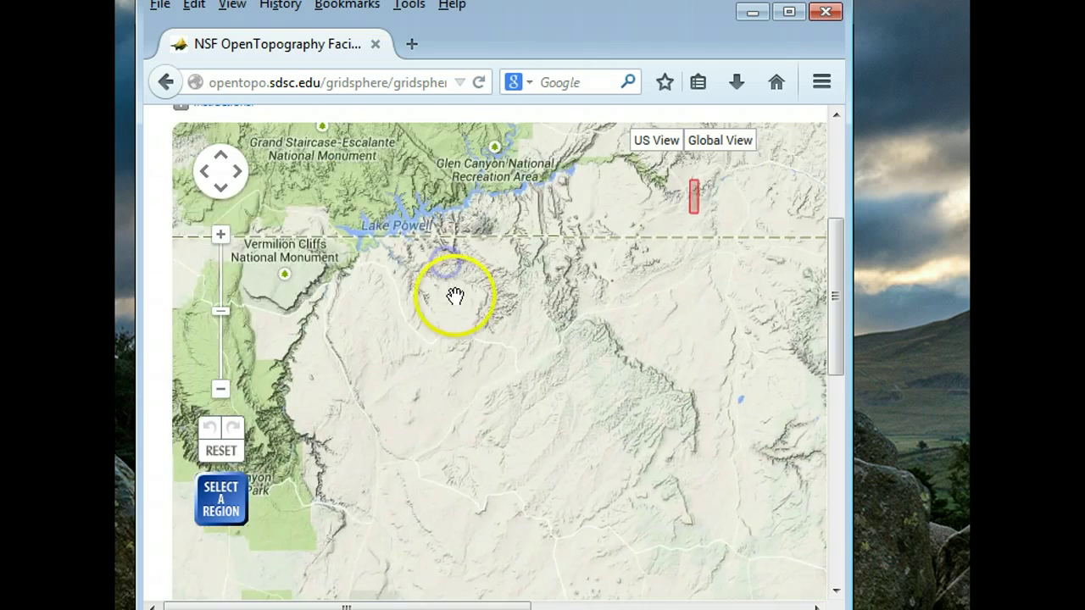
{"action": "scroll", "coordinate": [455, 296], "scroll_direction": "down", "scroll_amount": 1}
{"action": "left_click_drag", "start_coordinate": [283, 181], "coordinate": [416, 274]}
{"action": "left_click_drag", "start_coordinate": [449, 206], "coordinate": [516, 413]}
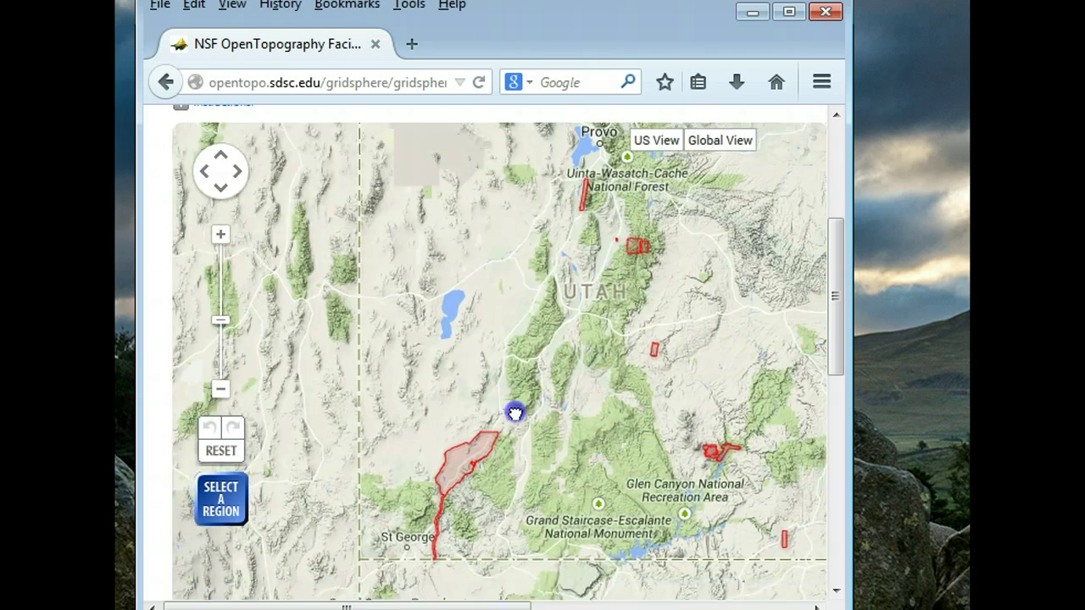
{"action": "left_click", "coordinate": [536, 264]}
{"action": "left_click_drag", "start_coordinate": [535, 267], "coordinate": [501, 358]}
{"action": "scroll", "coordinate": [586, 399], "scroll_direction": "down", "scroll_amount": 7}
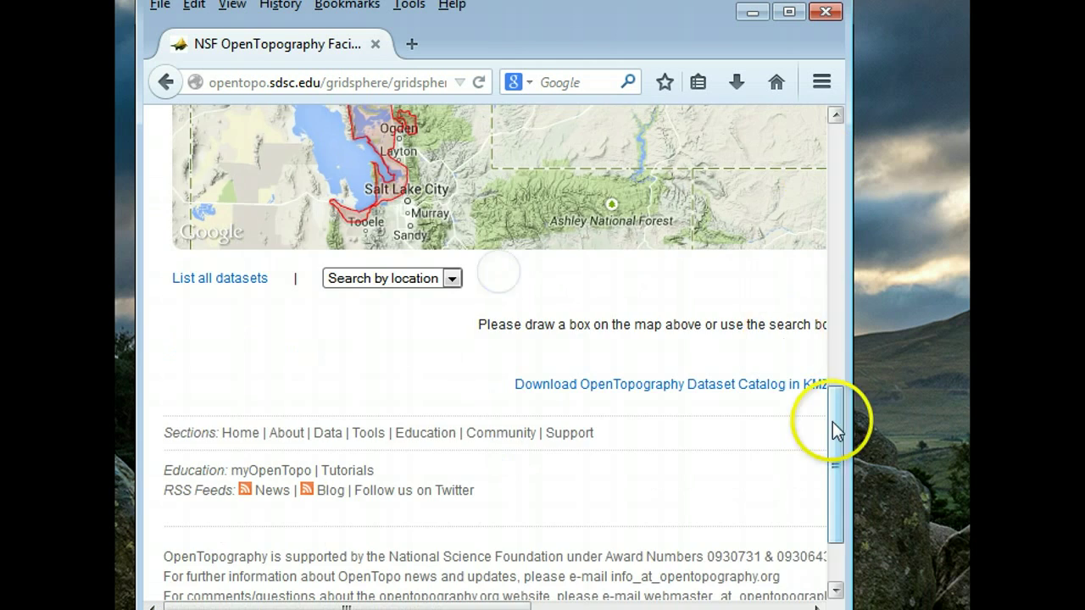
{"action": "left_click_drag", "start_coordinate": [833, 432], "coordinate": [845, 249]}
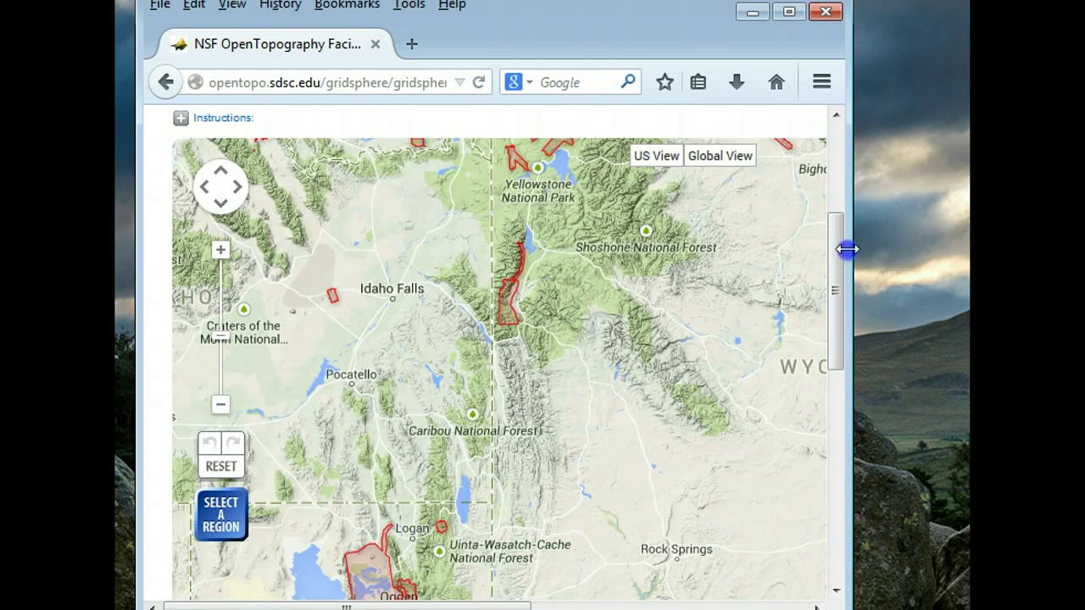
{"action": "left_click_drag", "start_coordinate": [592, 139], "coordinate": [592, 337]}
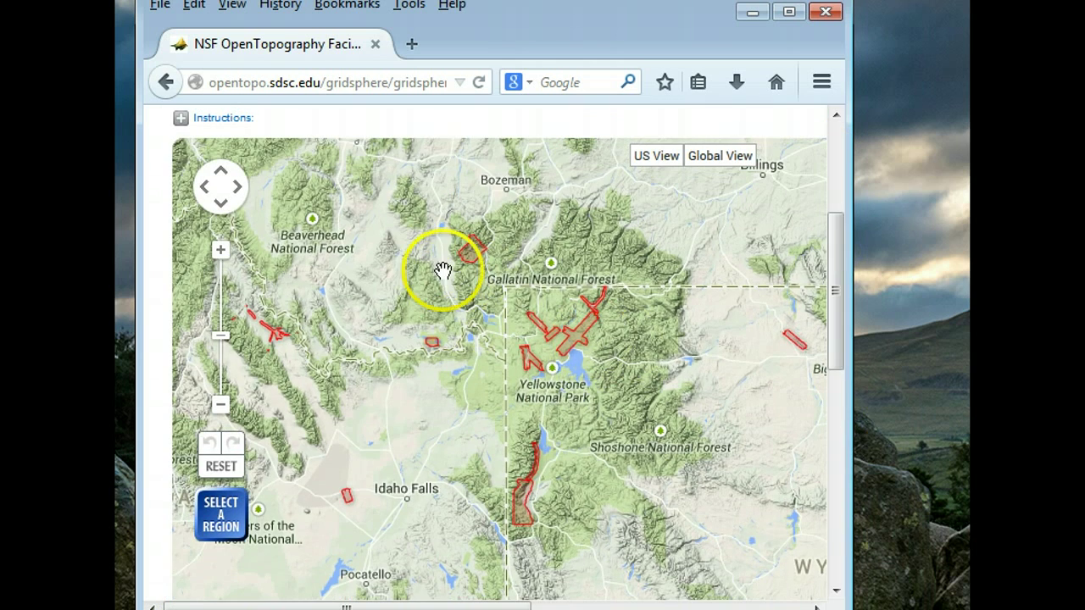
{"action": "scroll", "coordinate": [464, 240], "scroll_direction": "up", "scroll_amount": 1}
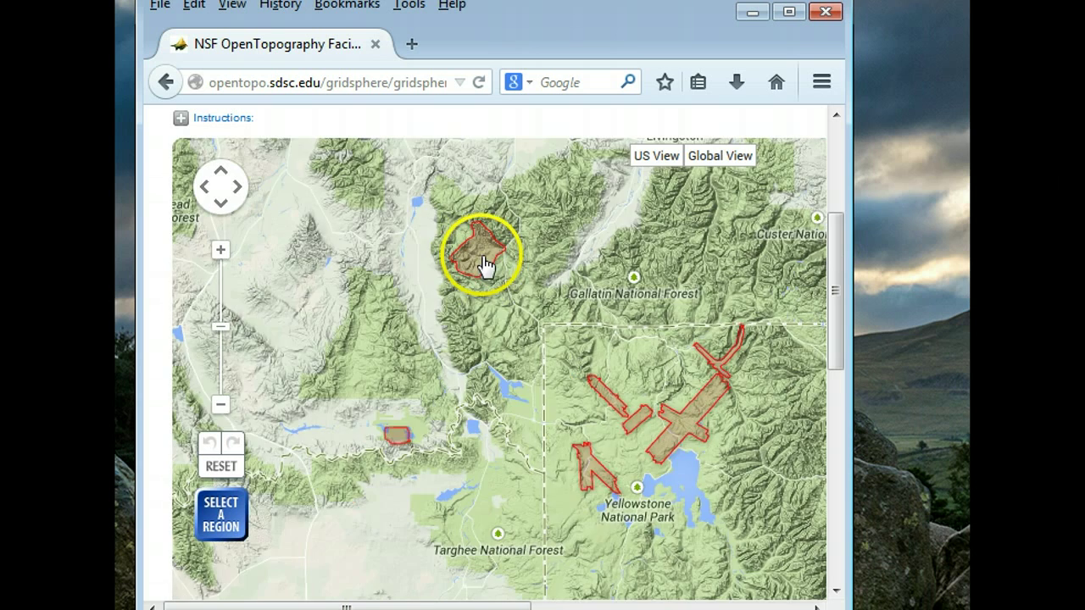
{"action": "scroll", "coordinate": [486, 266], "scroll_direction": "up", "scroll_amount": 1}
{"action": "scroll", "coordinate": [581, 247], "scroll_direction": "up", "scroll_amount": 1}
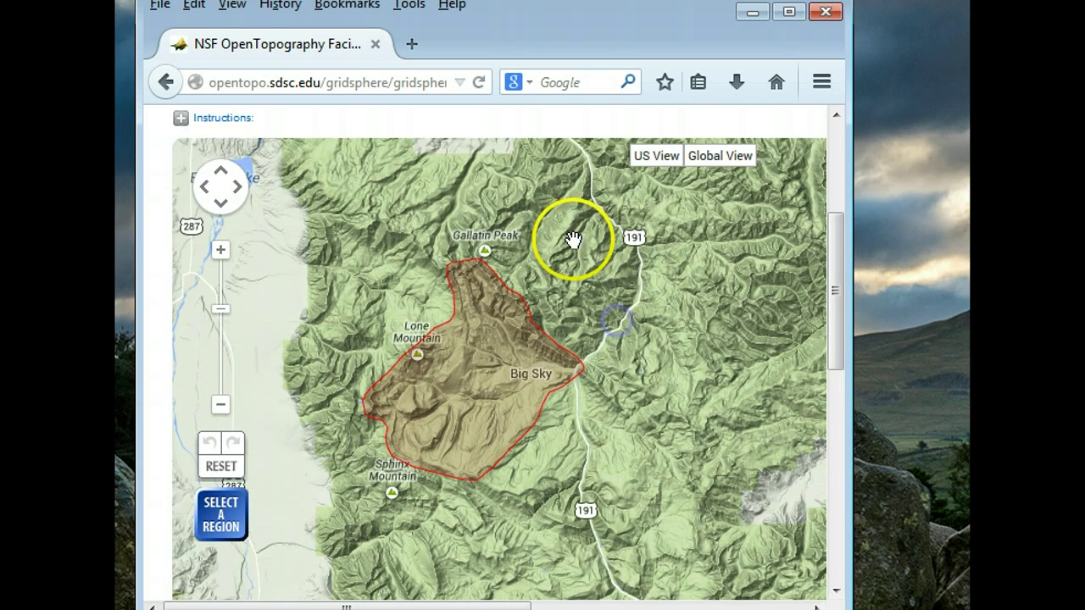
{"action": "left_click_drag", "start_coordinate": [562, 237], "coordinate": [644, 333]}
- Draw a search box around Big Sky and widen the window to see the nitrogen-export dataset result
{"action": "left_click", "coordinate": [229, 517]}
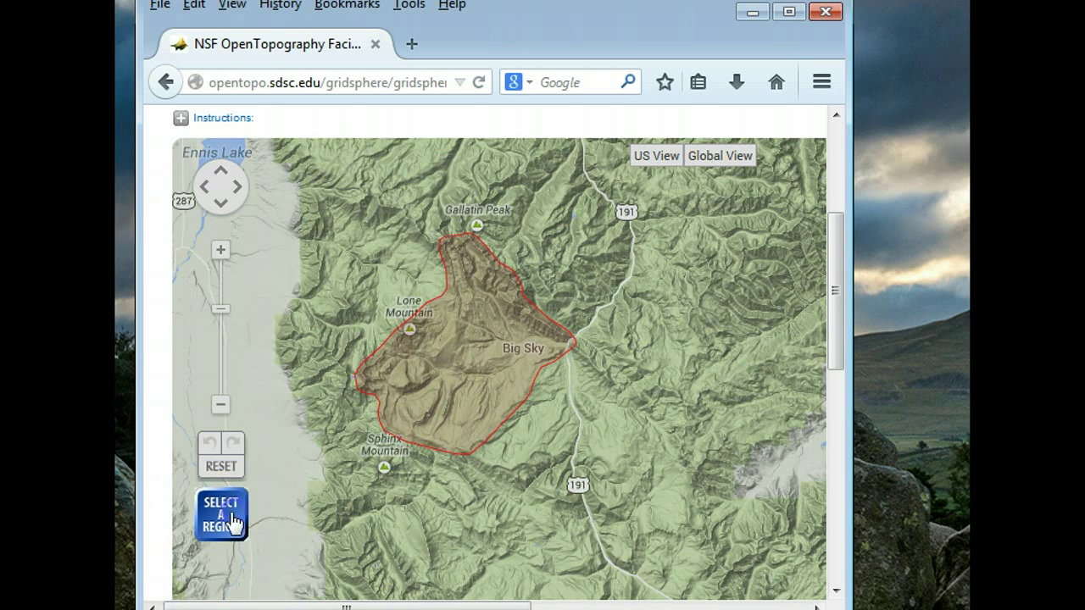
{"action": "left_click_drag", "start_coordinate": [405, 324], "coordinate": [514, 424]}
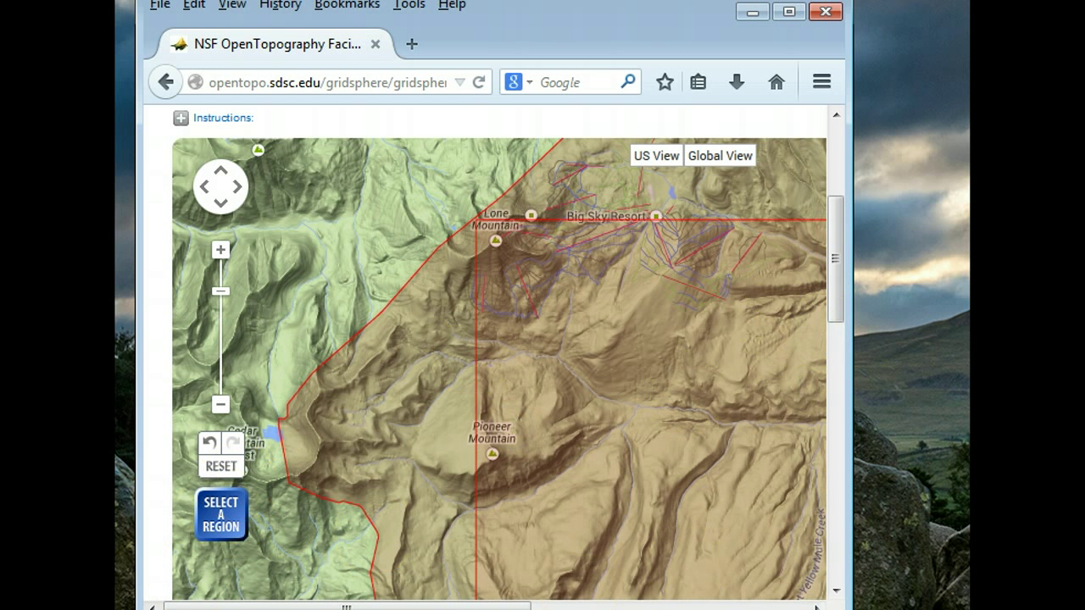
{"action": "scroll", "coordinate": [835, 293], "scroll_direction": "down", "scroll_amount": 1}
{"action": "left_click_drag", "start_coordinate": [836, 293], "coordinate": [834, 448]}
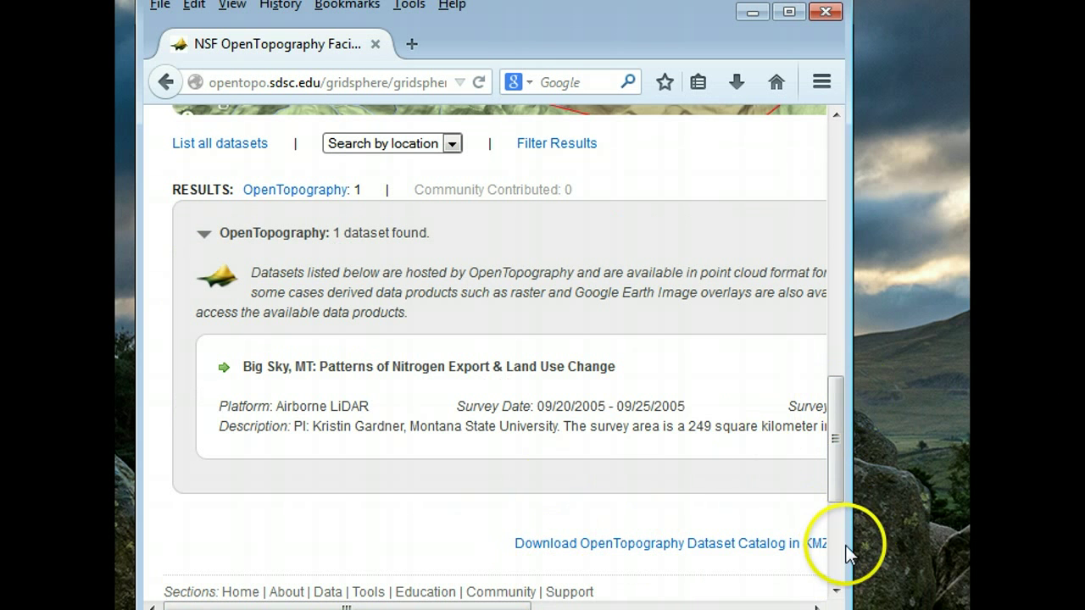
{"action": "left_click_drag", "start_coordinate": [848, 543], "coordinate": [967, 543]}
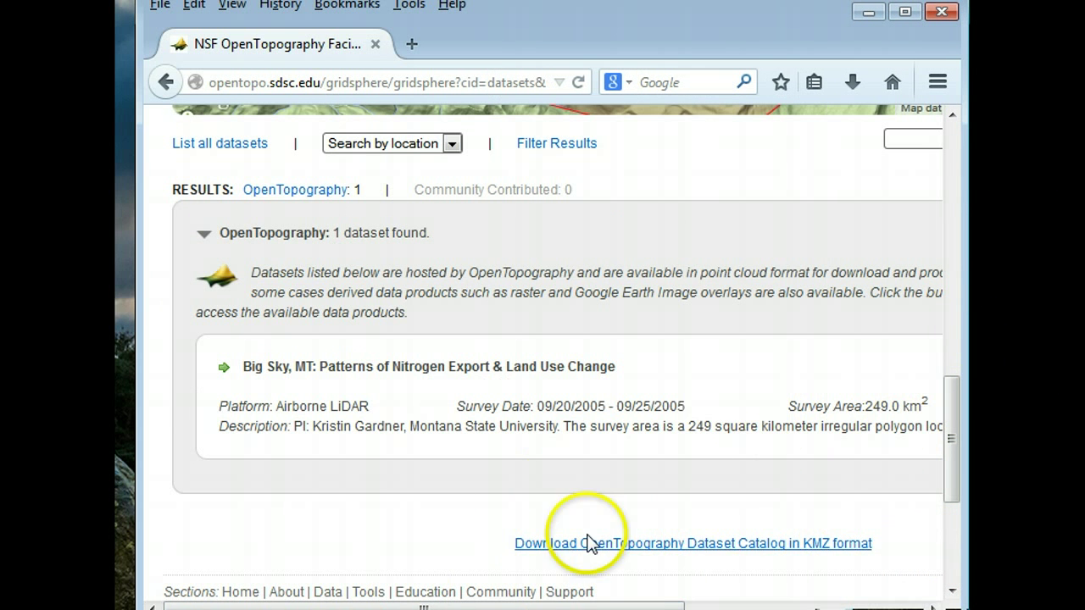
{"action": "left_click_drag", "start_coordinate": [659, 607], "coordinate": [896, 607]}
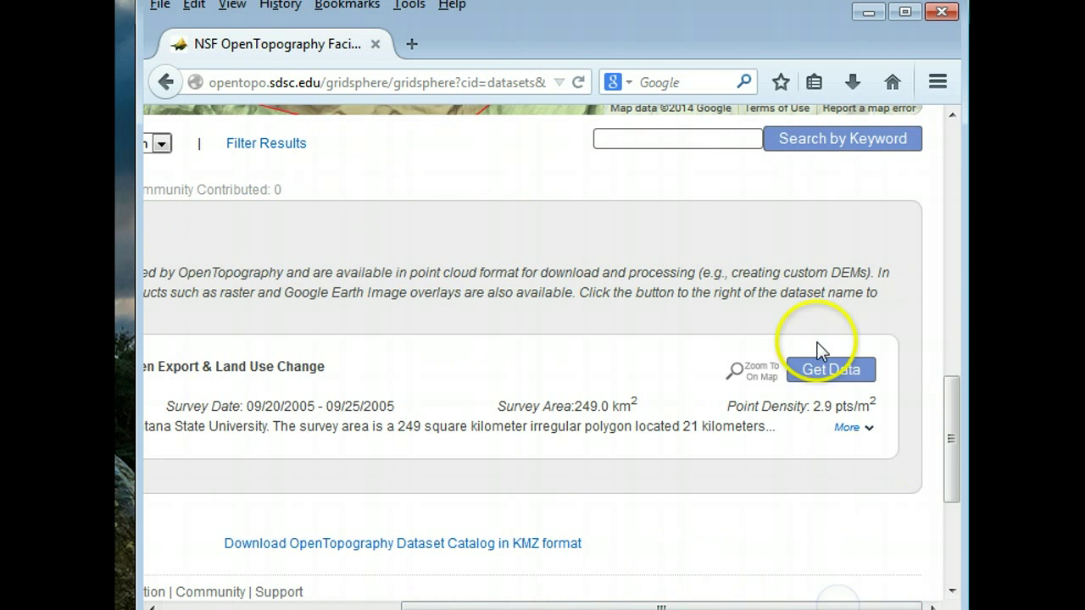
- Open the dataset's data page and scroll to its roughly 299,400,000-point selection warning
{"action": "left_click", "coordinate": [810, 373]}
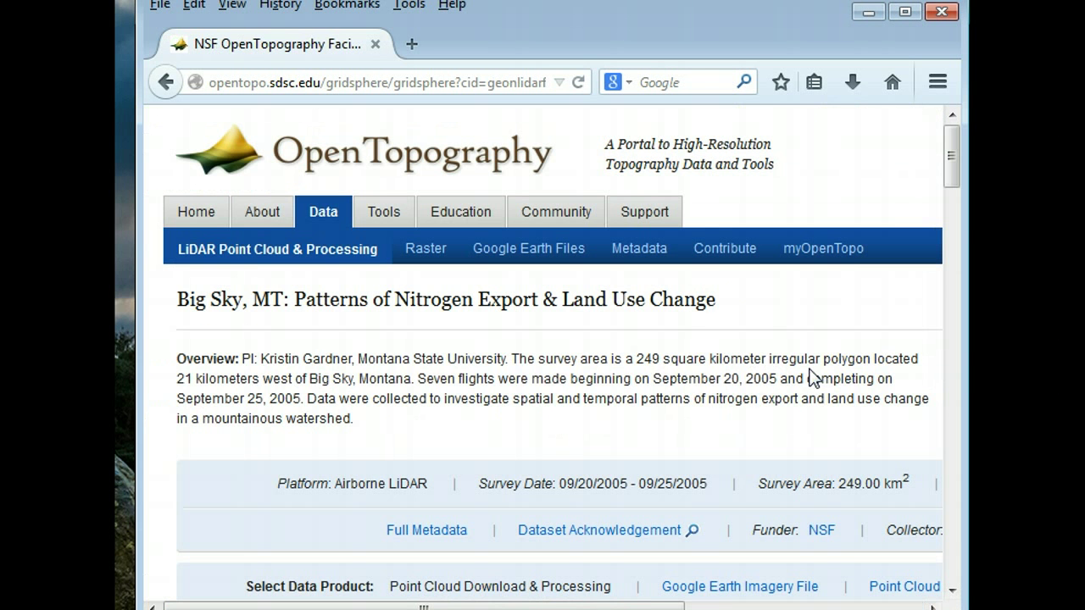
{"action": "left_click", "coordinate": [890, 290]}
{"action": "left_click_drag", "start_coordinate": [955, 185], "coordinate": [957, 320]}
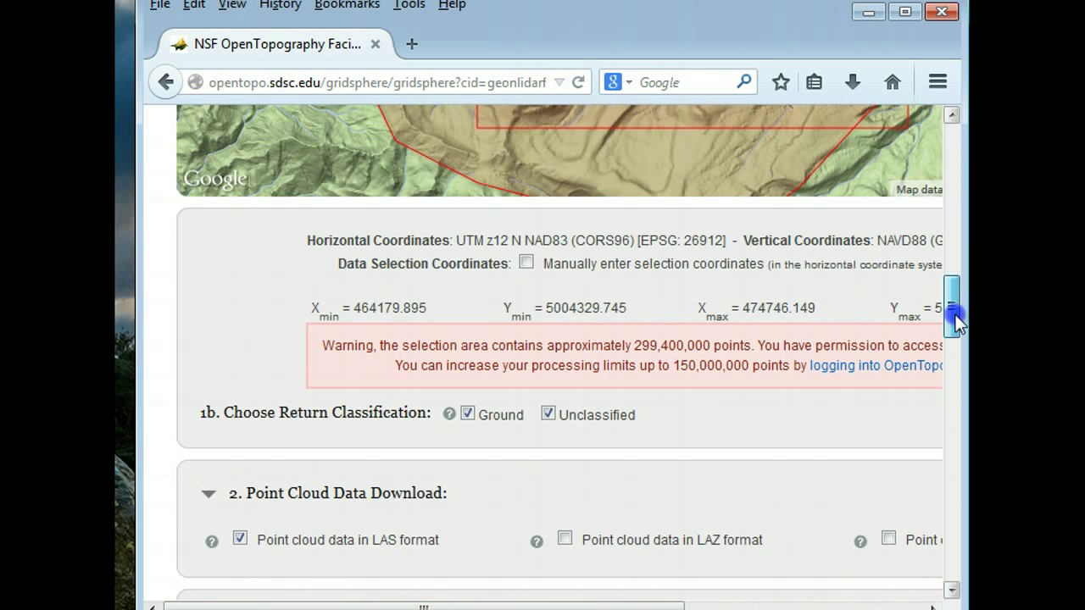
{"action": "left_click_drag", "start_coordinate": [827, 53], "coordinate": [730, 63]}
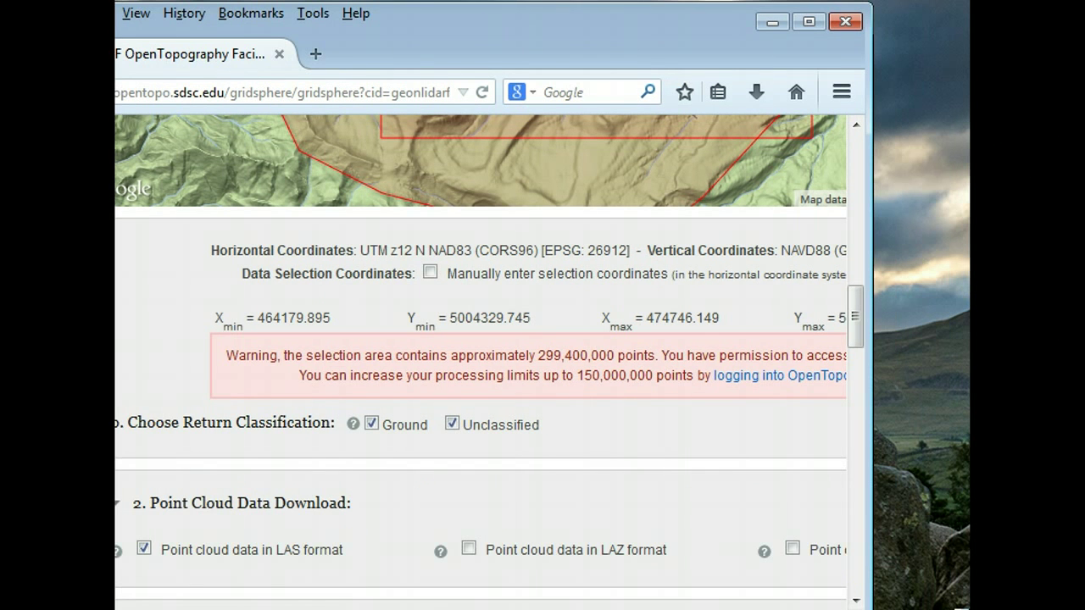
{"action": "left_click_drag", "start_coordinate": [854, 599], "coordinate": [853, 574]}
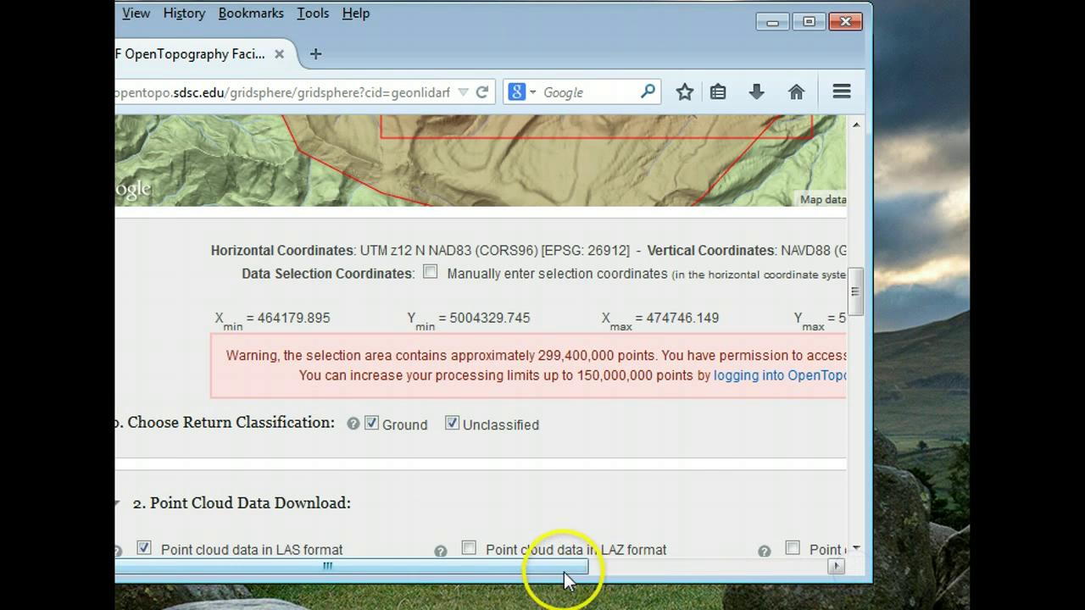
{"action": "left_click_drag", "start_coordinate": [557, 565], "coordinate": [632, 591]}
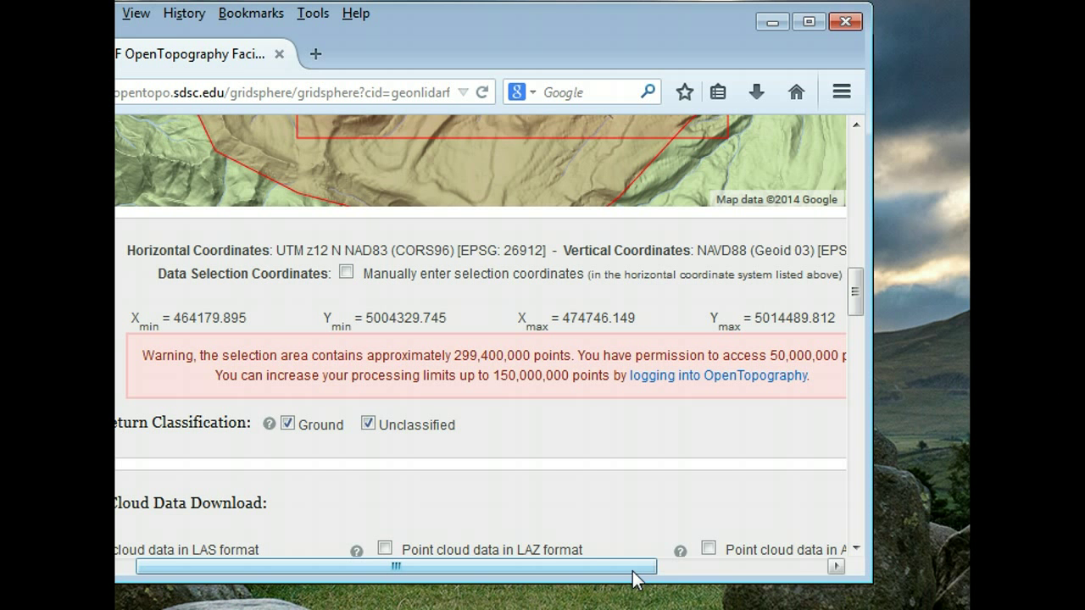
{"action": "key", "text": "super"}
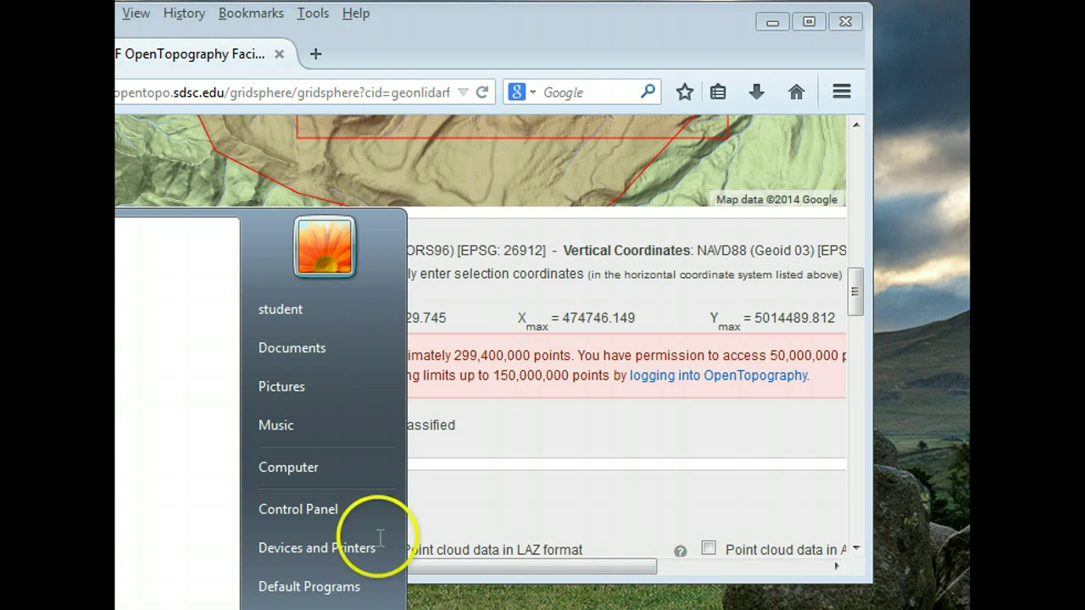
{"action": "key", "text": "Escape"}
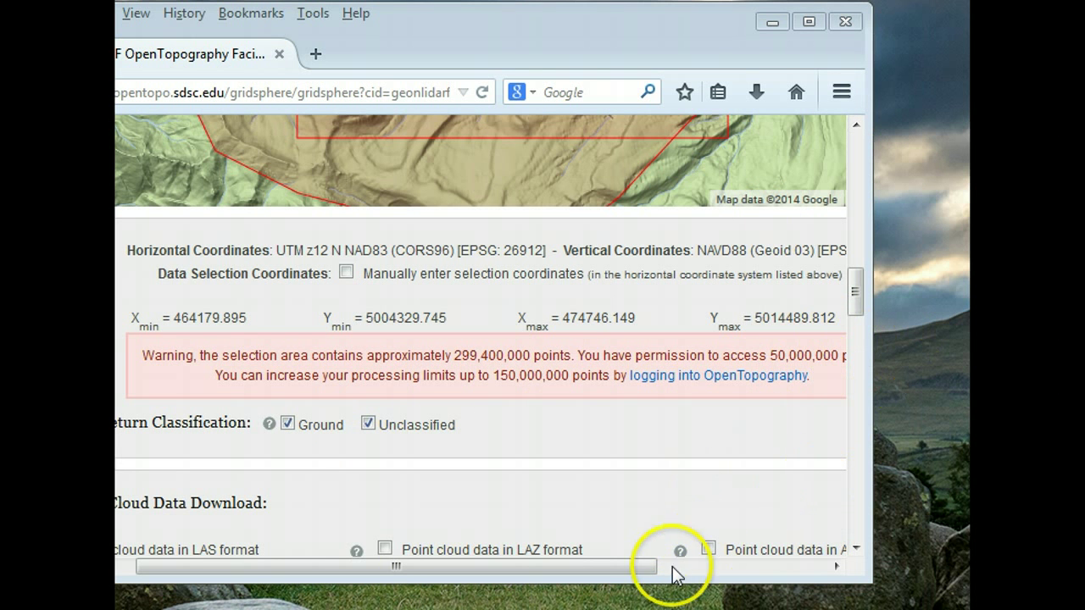
{"action": "left_click_drag", "start_coordinate": [648, 573], "coordinate": [740, 577]}
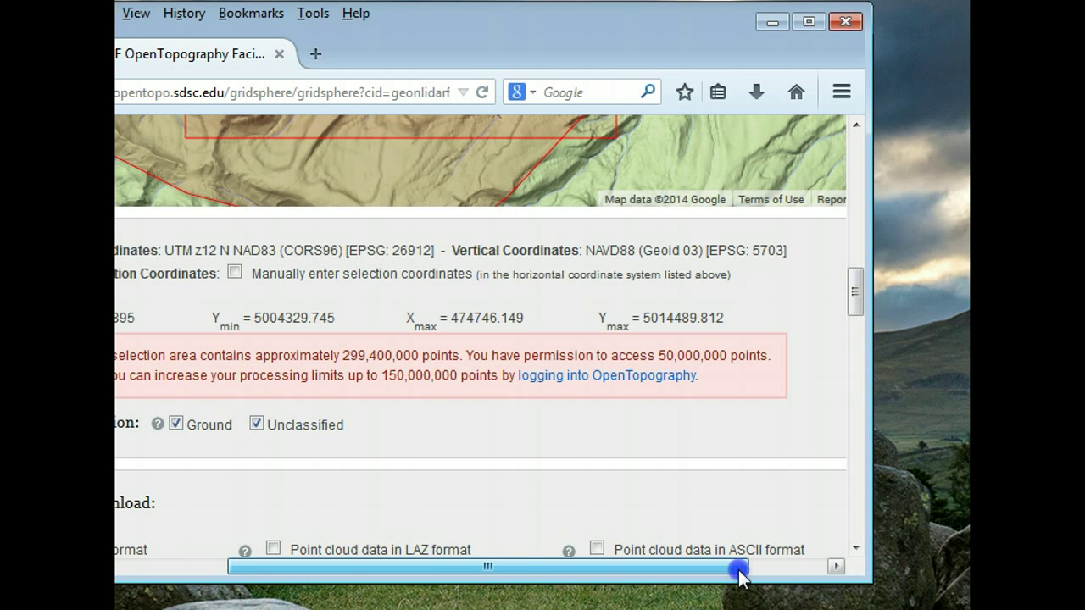
{"action": "left_click_drag", "start_coordinate": [740, 577], "coordinate": [678, 568]}
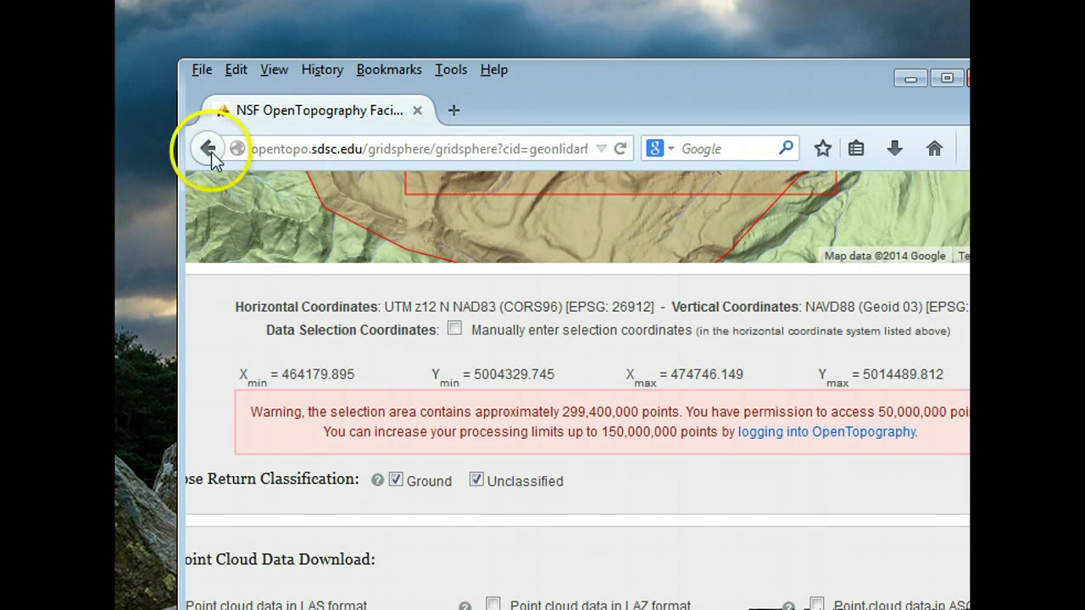
- Return to the OpenTopography home page and open the Find LiDAR Topography Data map
{"action": "left_click", "coordinate": [72, 95]}
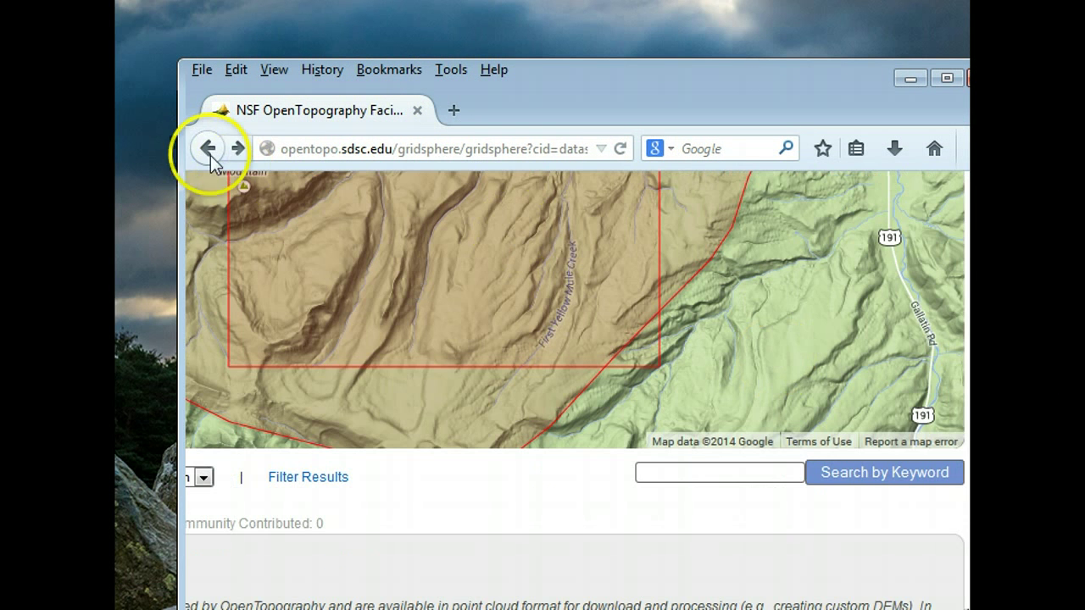
{"action": "left_click", "coordinate": [206, 148]}
{"action": "left_click", "coordinate": [207, 149]}
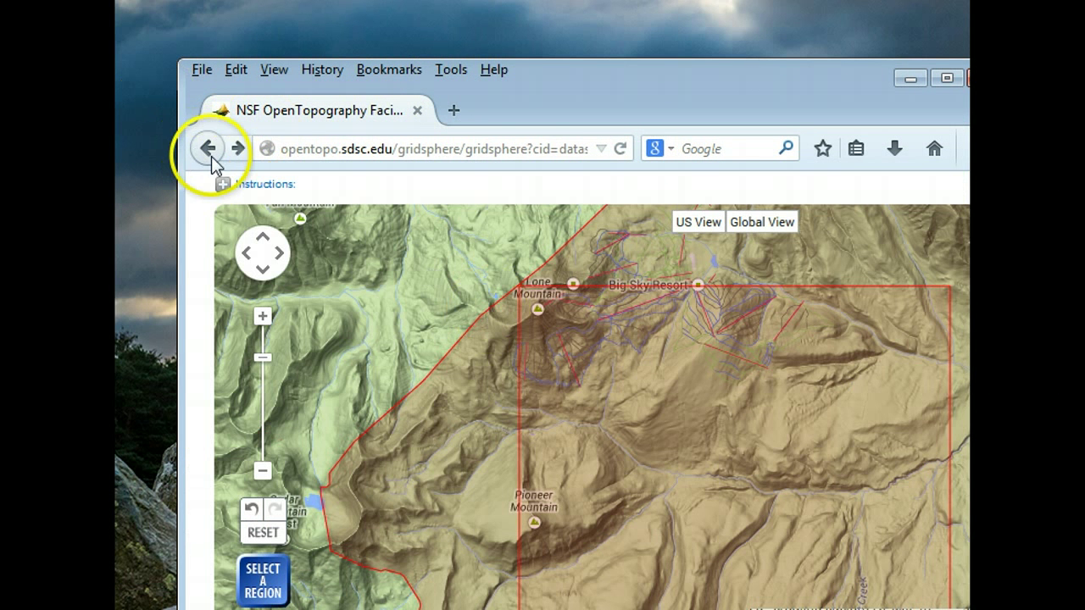
{"action": "scroll", "coordinate": [635, 487], "scroll_direction": "down", "scroll_amount": 3}
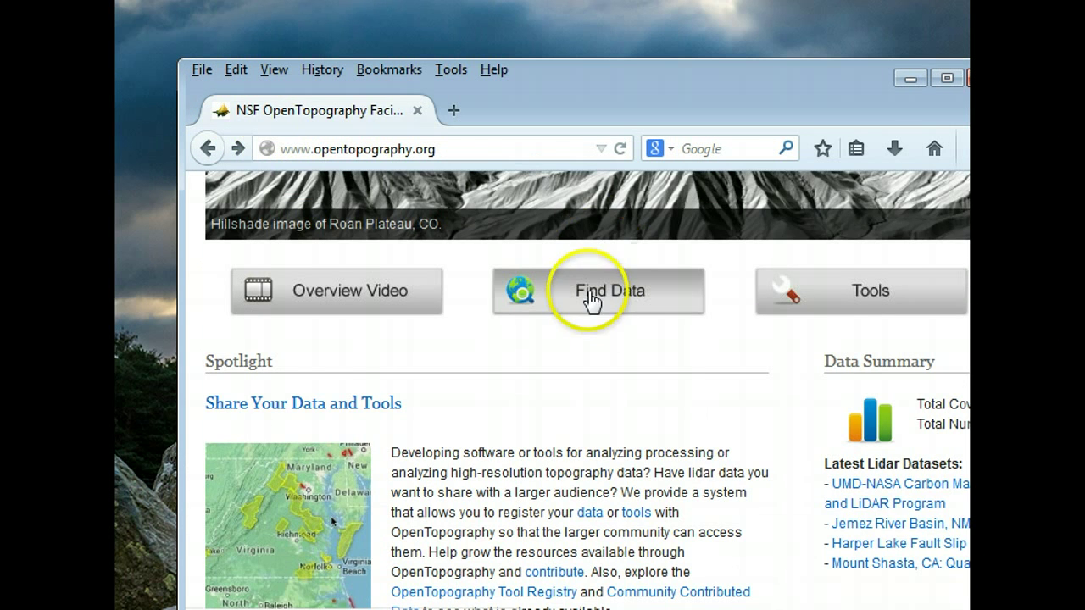
{"action": "left_click", "coordinate": [591, 292]}
- Zoom the map down the southern Oregon coast to Coos Bay
{"action": "left_click", "coordinate": [526, 477]}
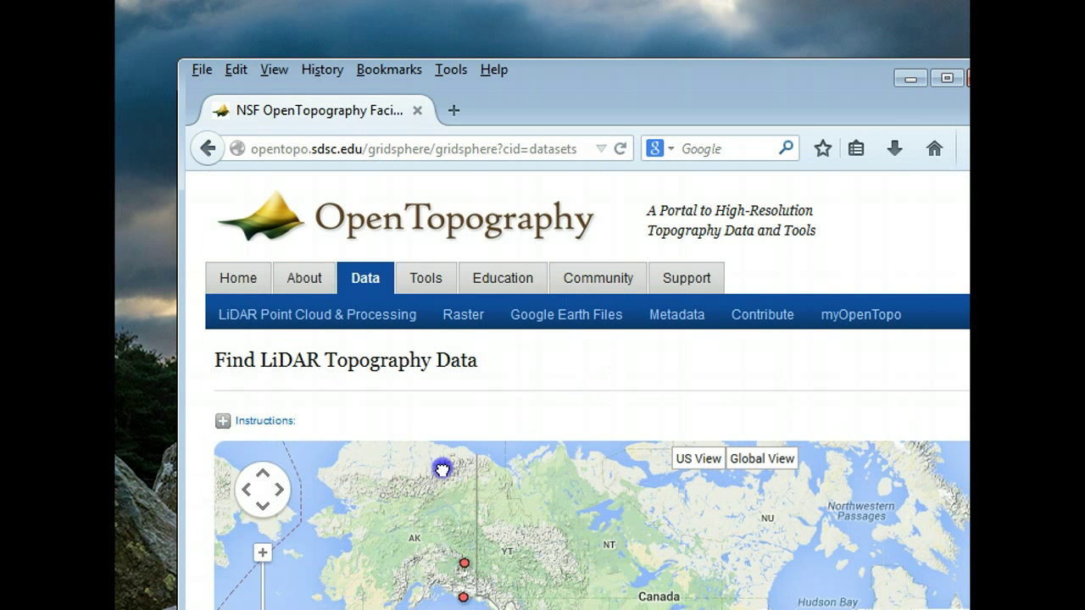
{"action": "double_click", "coordinate": [509, 501]}
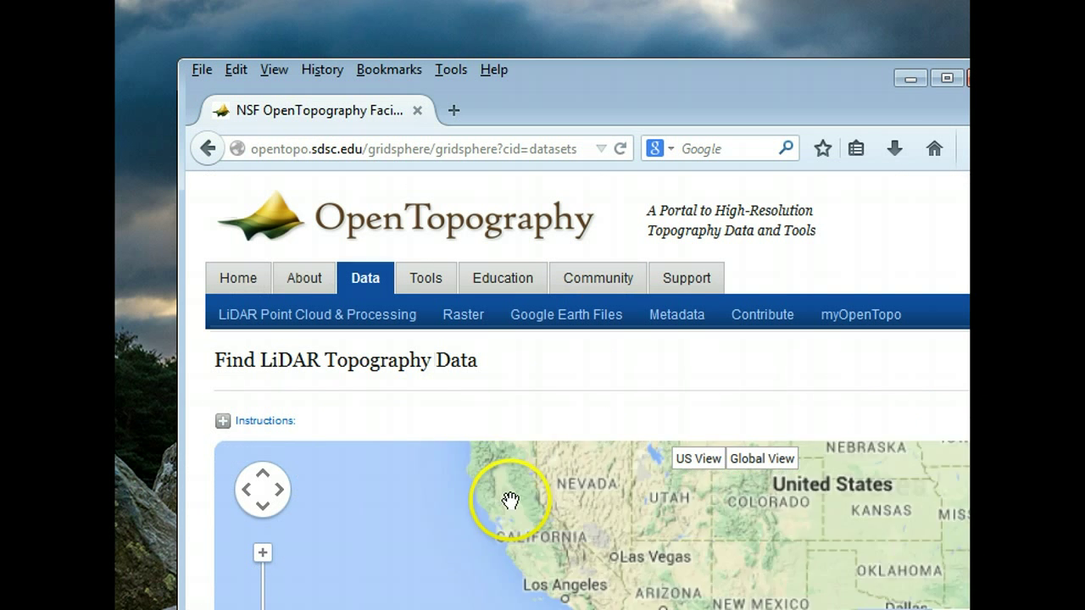
{"action": "double_click", "coordinate": [530, 488]}
{"action": "double_click", "coordinate": [554, 528]}
{"action": "left_click_drag", "start_coordinate": [532, 515], "coordinate": [670, 526]}
{"action": "double_click", "coordinate": [573, 508]}
{"action": "double_click", "coordinate": [562, 494]}
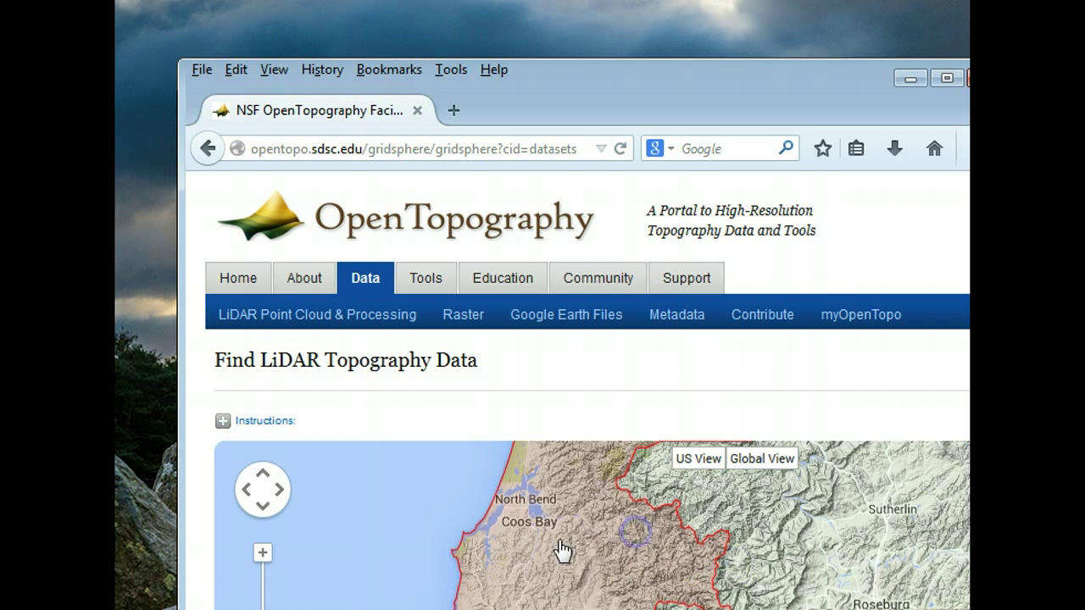
{"action": "left_click_drag", "start_coordinate": [547, 509], "coordinate": [620, 492]}
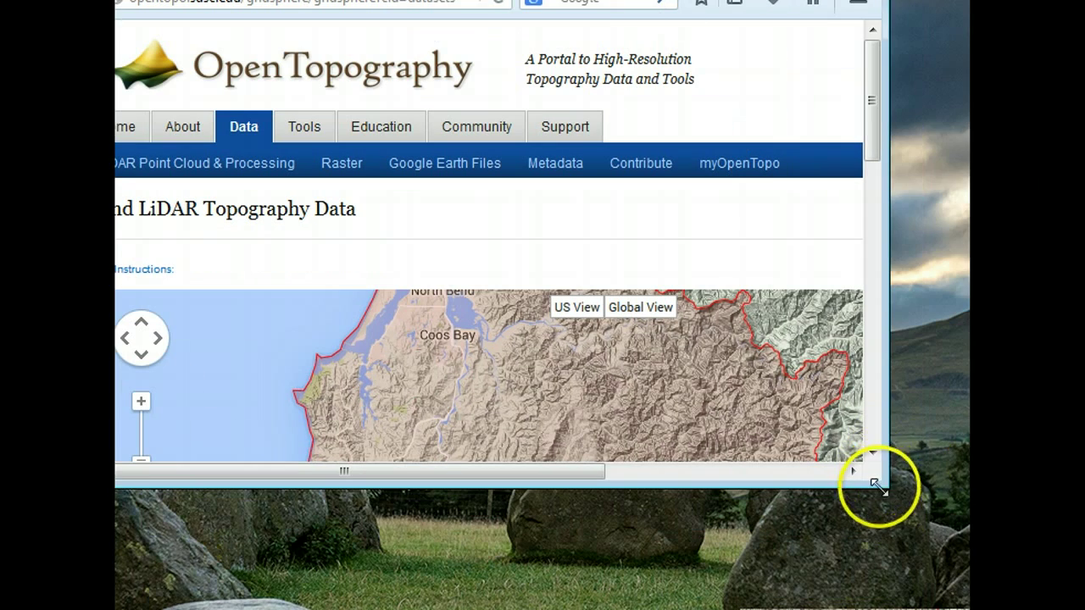
{"action": "left_click_drag", "start_coordinate": [877, 486], "coordinate": [966, 606]}
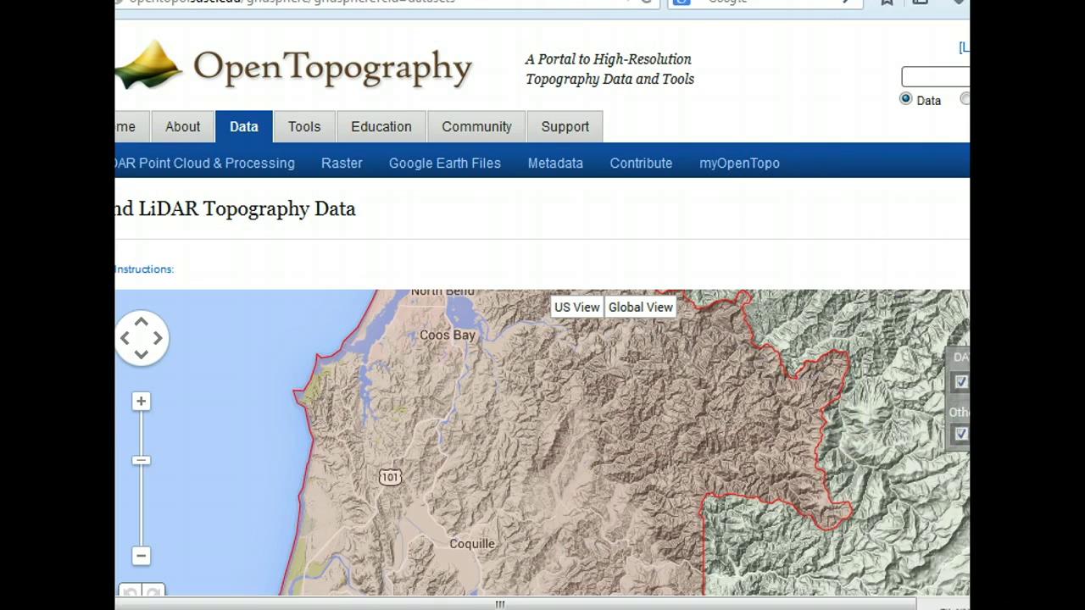
{"action": "left_click_drag", "start_coordinate": [516, 412], "coordinate": [554, 463]}
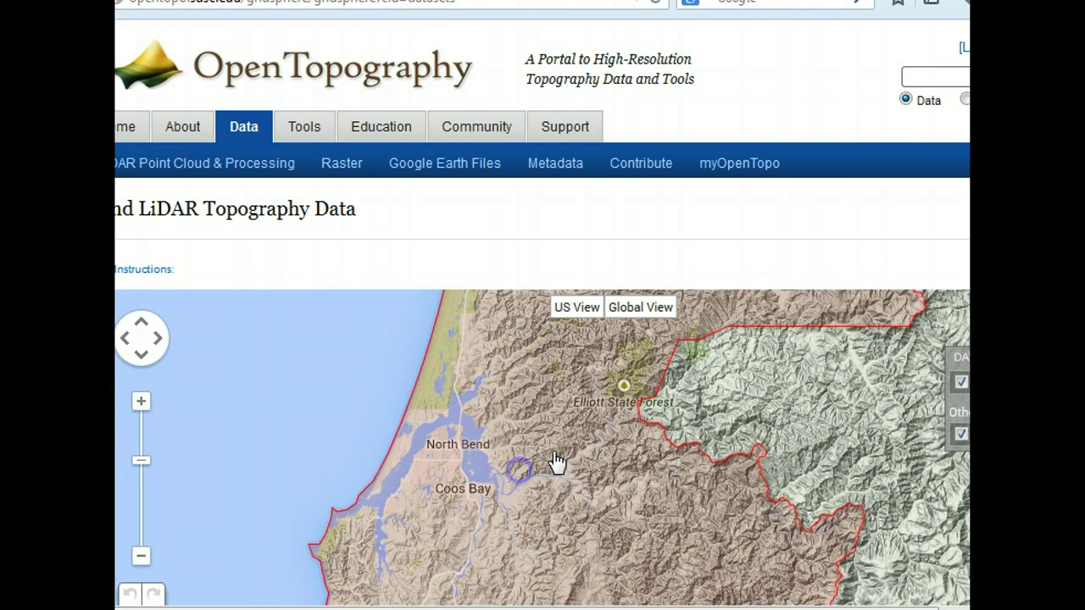
{"action": "double_click", "coordinate": [491, 450]}
{"action": "left_click_drag", "start_coordinate": [492, 450], "coordinate": [655, 389]}
{"action": "double_click", "coordinate": [532, 429]}
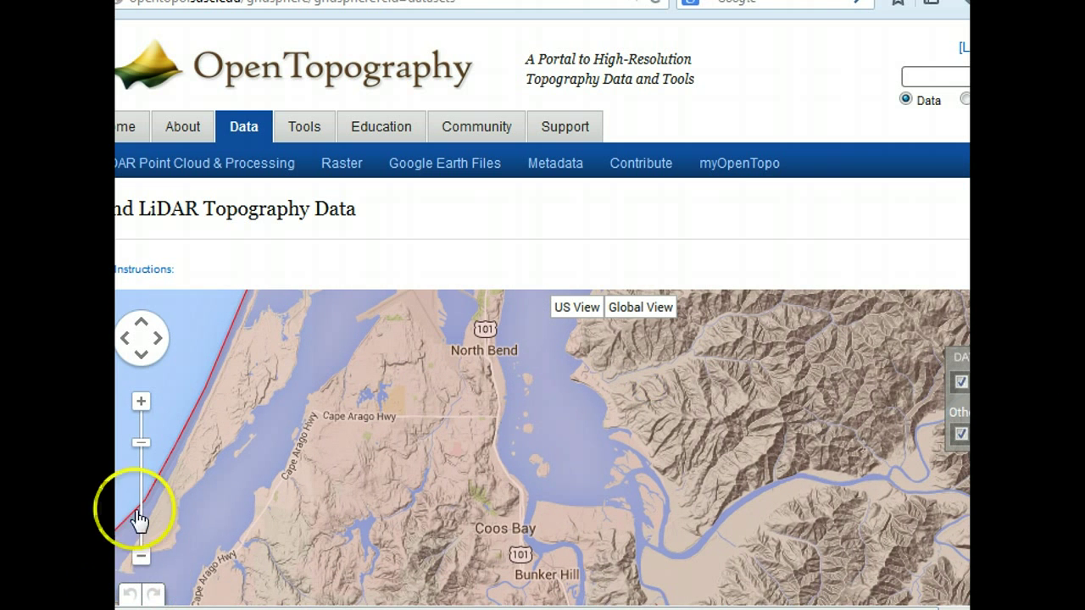
- Mark a search region south of Cape Arago Hwy near Coos Bay
{"action": "scroll", "coordinate": [746, 376], "scroll_direction": "down", "scroll_amount": 3}
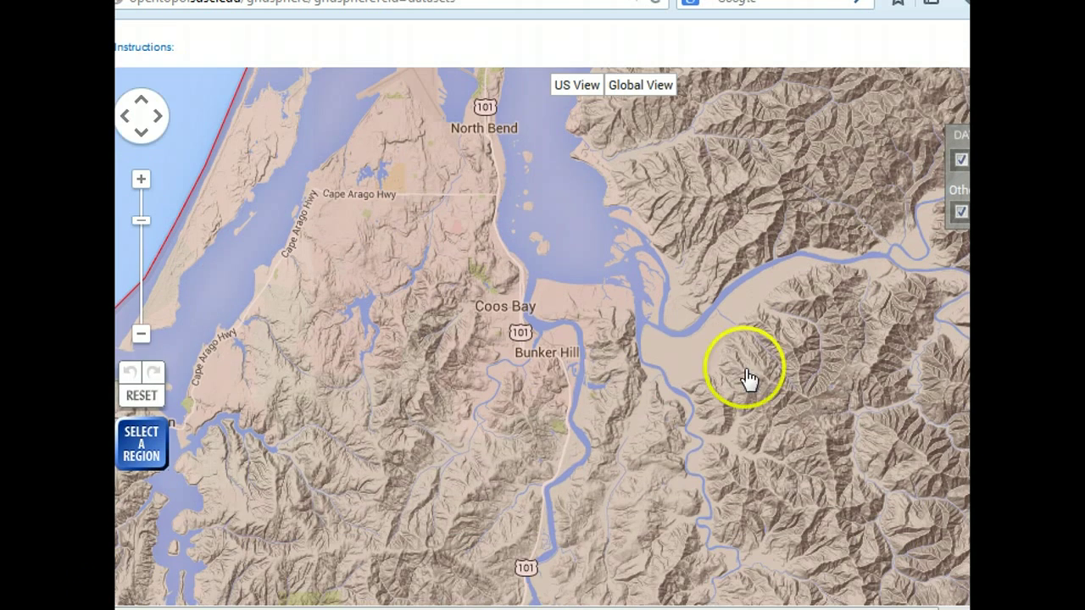
{"action": "left_click", "coordinate": [136, 447]}
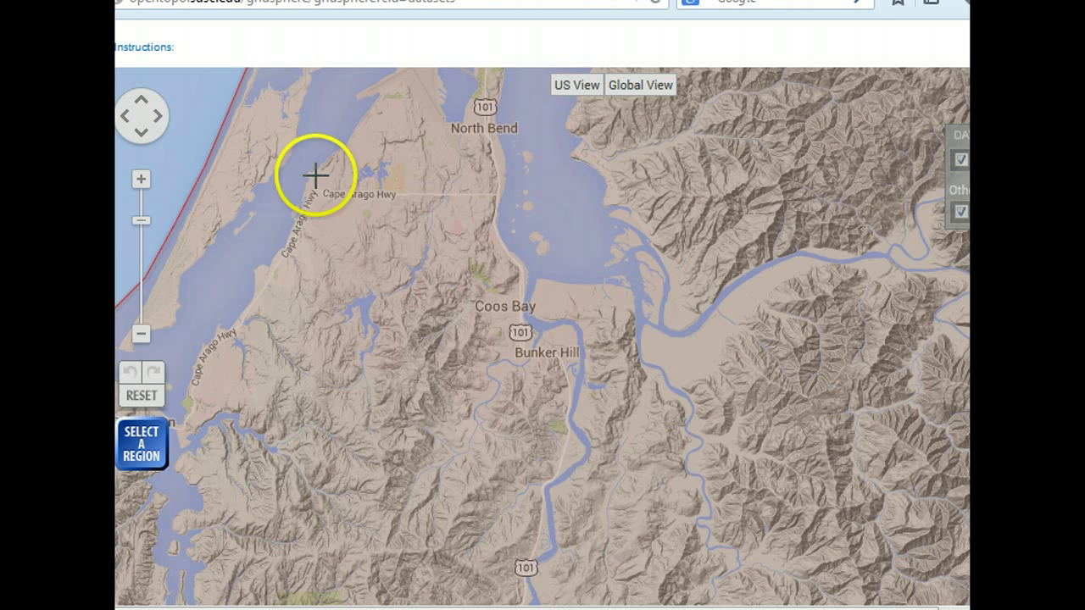
{"action": "left_click_drag", "start_coordinate": [315, 176], "coordinate": [434, 293]}
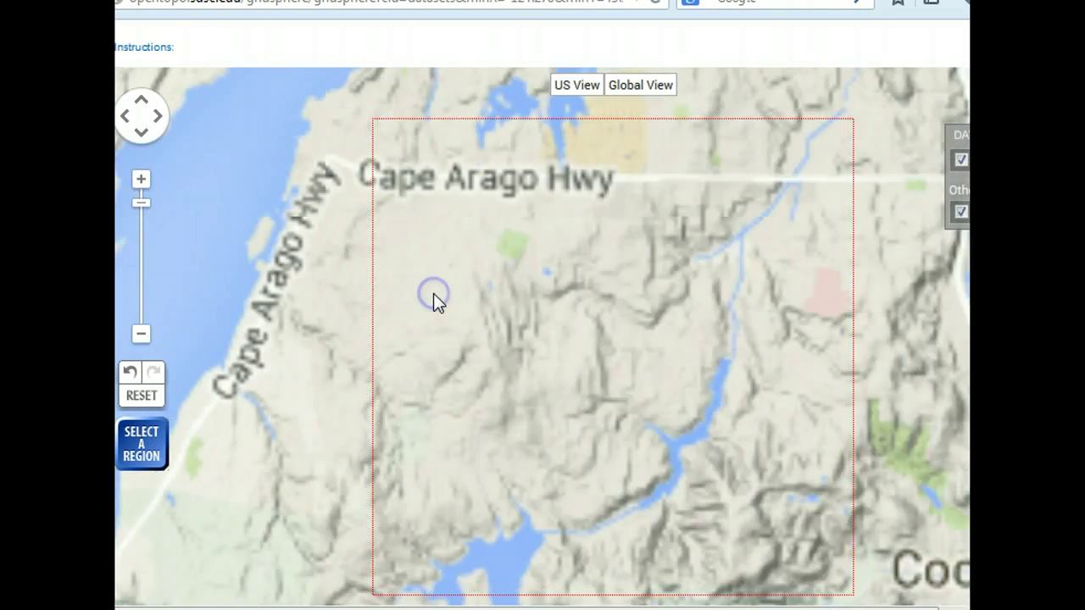
- Open the DOGAMI Oregon lidar dataset's data page
{"action": "scroll", "coordinate": [543, 339], "scroll_direction": "down", "scroll_amount": 1}
{"action": "scroll", "coordinate": [543, 339], "scroll_direction": "down", "scroll_amount": 5}
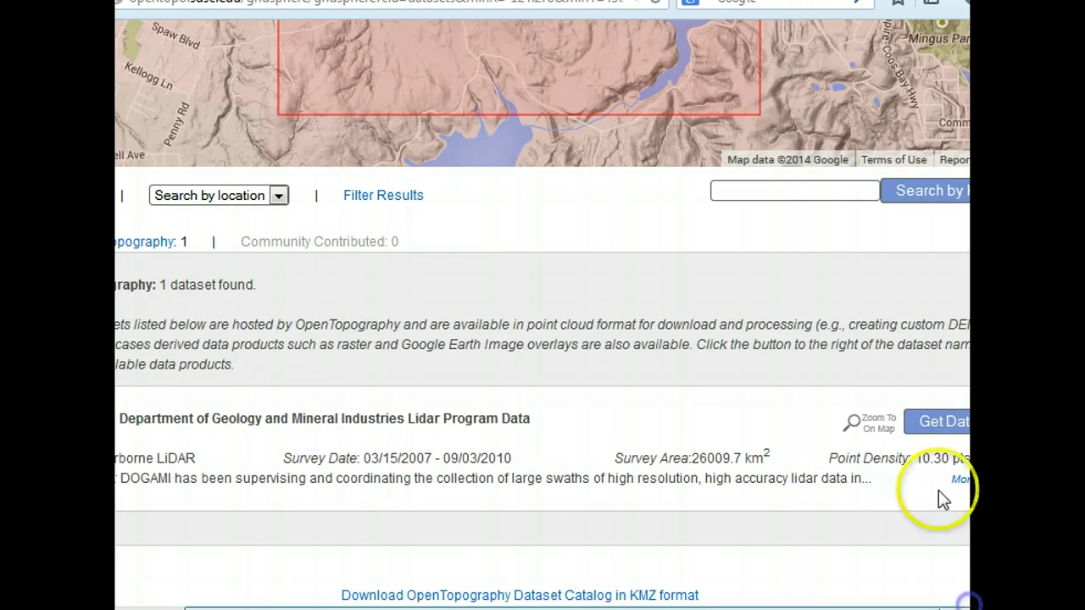
{"action": "left_click", "coordinate": [924, 418]}
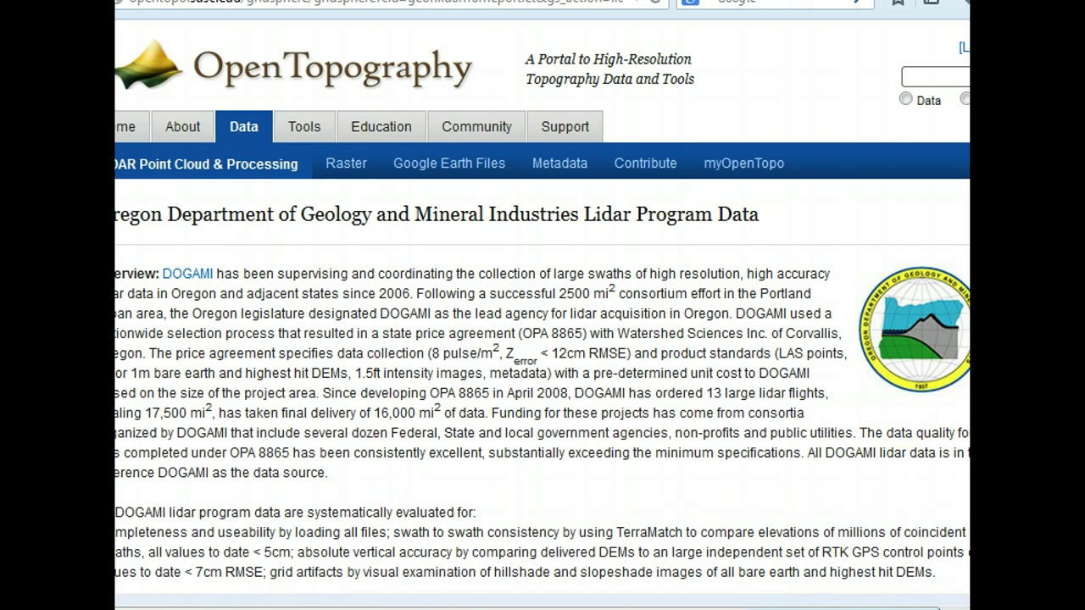
{"action": "scroll", "coordinate": [542, 339], "scroll_direction": "down", "scroll_amount": 12}
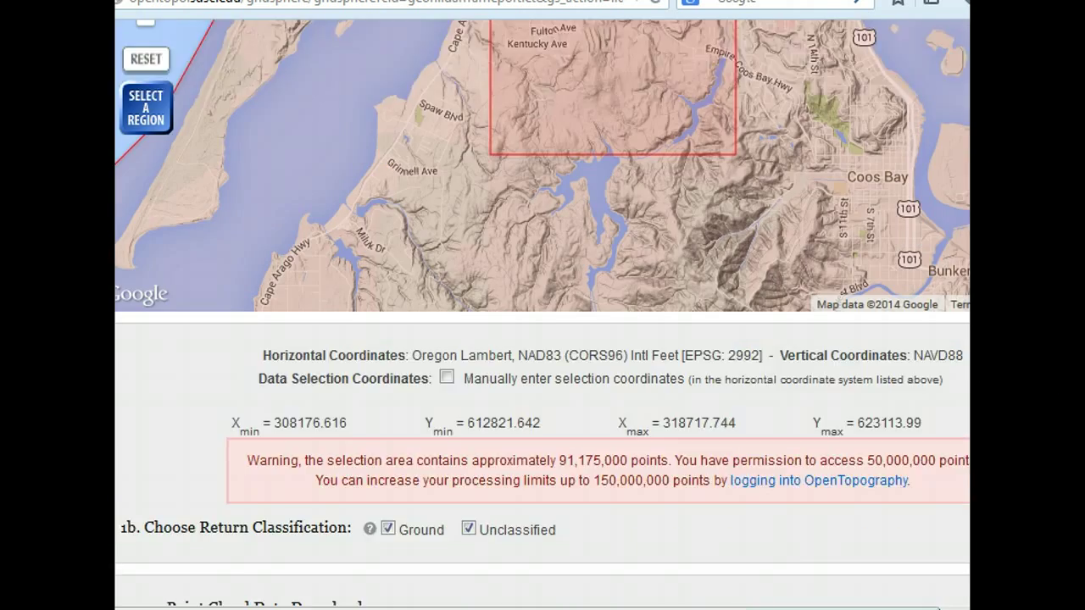
{"action": "scroll", "coordinate": [543, 339], "scroll_direction": "up", "scroll_amount": 5}
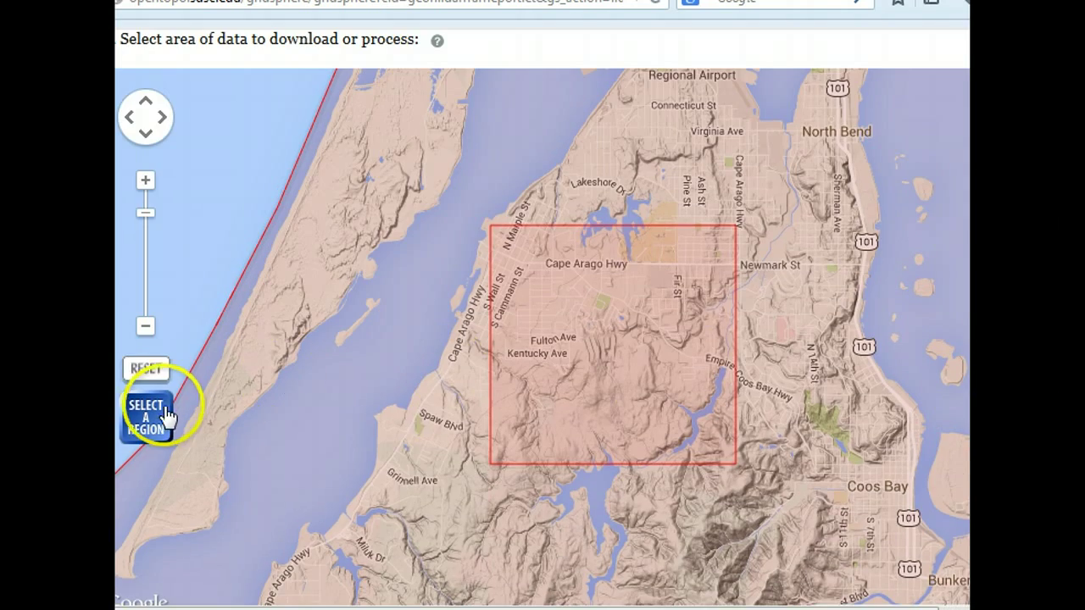
- Redraw a smaller region around Fulton Ave holding about 24,886,000 points
{"action": "left_click", "coordinate": [145, 415]}
{"action": "left_click_drag", "start_coordinate": [514, 264], "coordinate": [665, 374]}
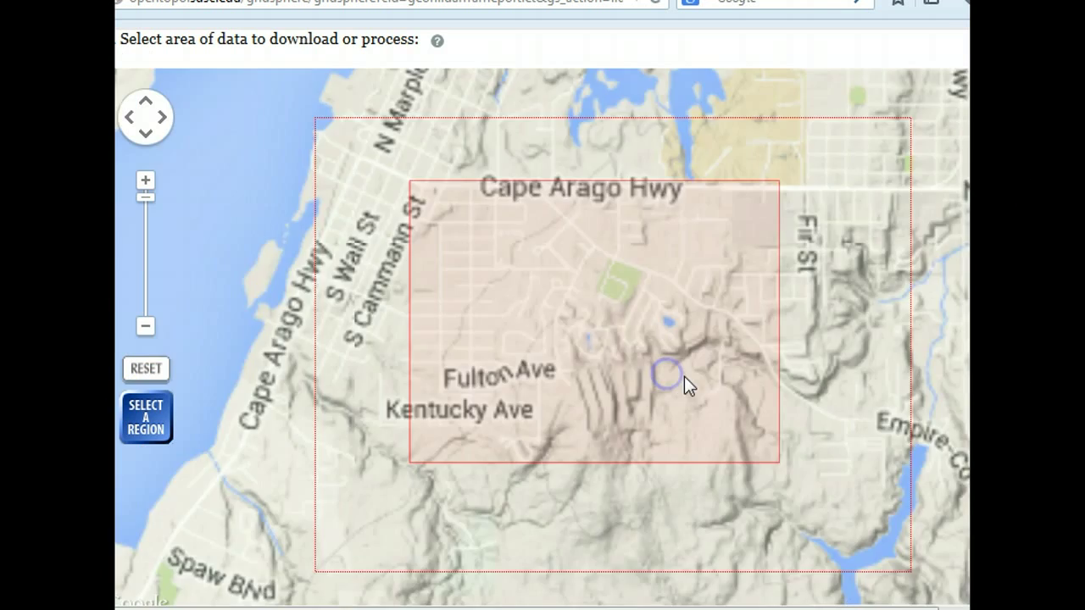
{"action": "scroll", "coordinate": [543, 339], "scroll_direction": "down", "scroll_amount": 7}
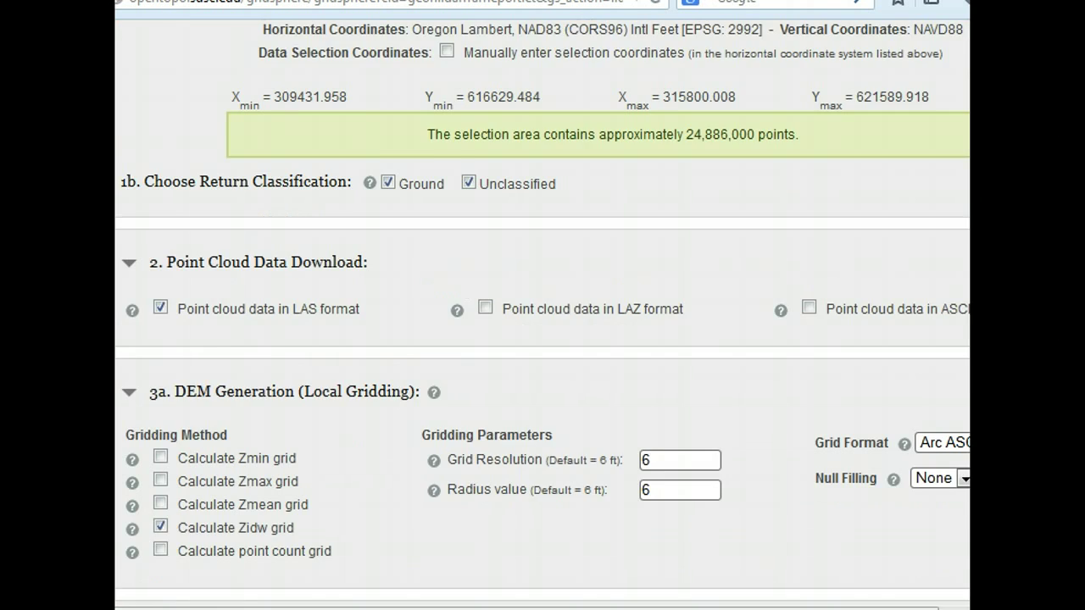
{"action": "scroll", "coordinate": [543, 339], "scroll_direction": "up", "scroll_amount": 2}
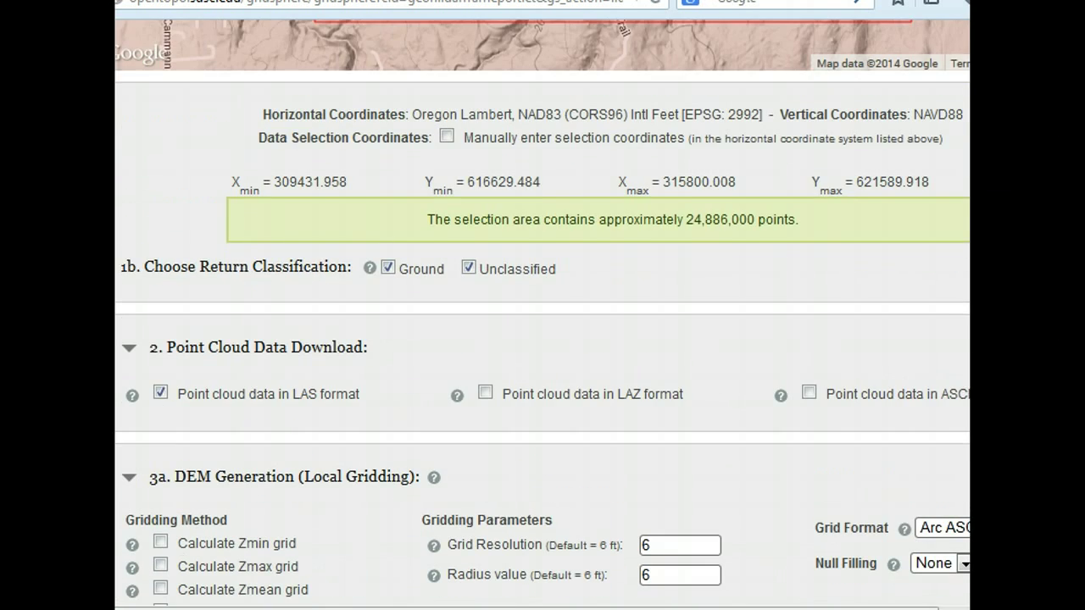
{"action": "scroll", "coordinate": [543, 339], "scroll_direction": "down", "scroll_amount": 3}
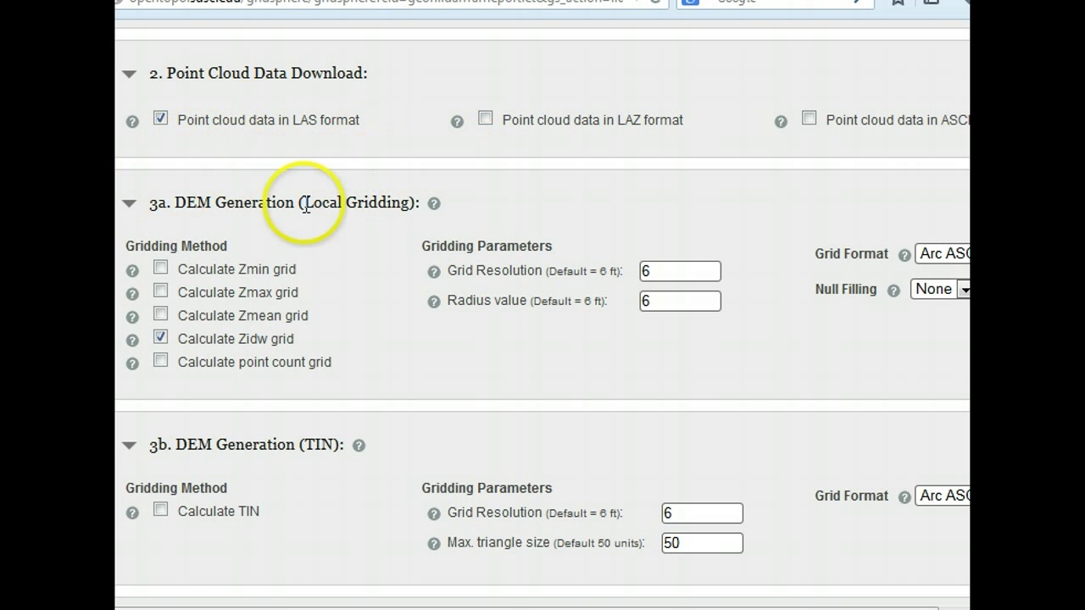
{"action": "scroll", "coordinate": [490, 218], "scroll_direction": "down", "scroll_amount": 6}
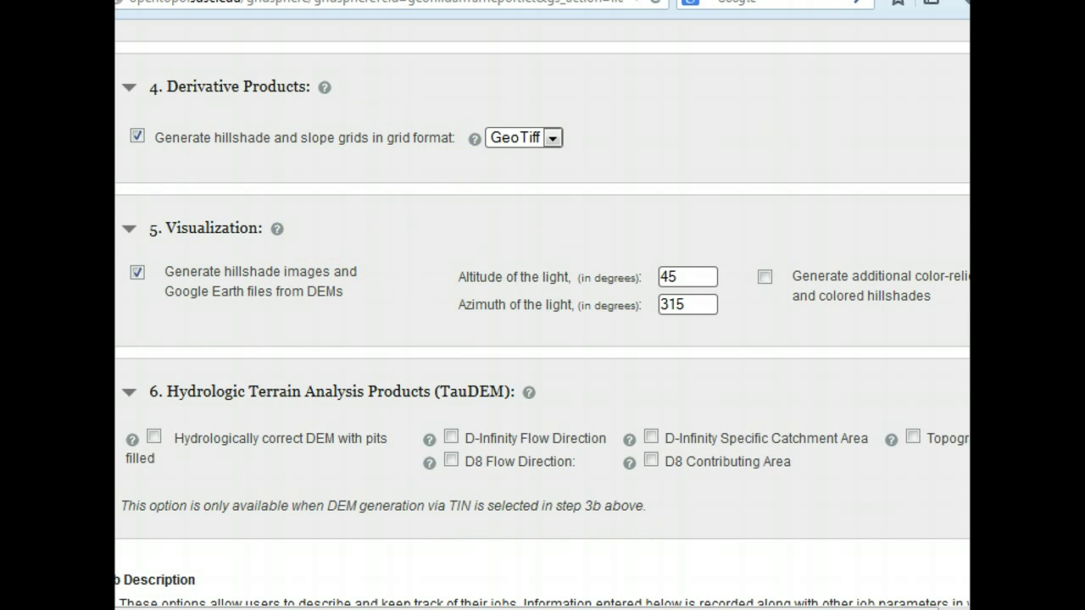
{"action": "scroll", "coordinate": [543, 314], "scroll_direction": "up", "scroll_amount": 6}
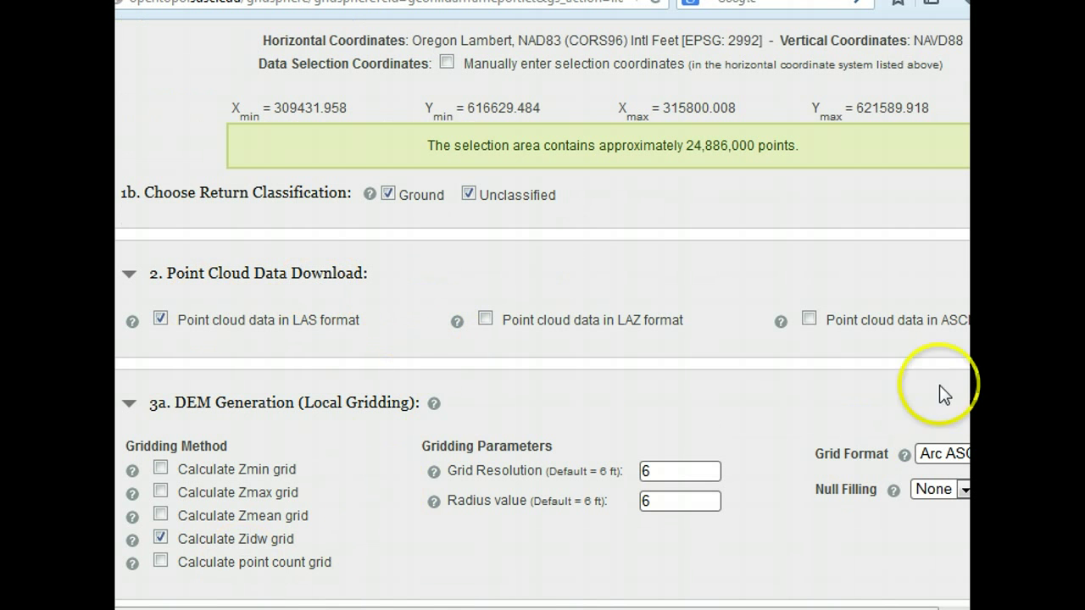
{"action": "scroll", "coordinate": [542, 305], "scroll_direction": "down", "scroll_amount": 3}
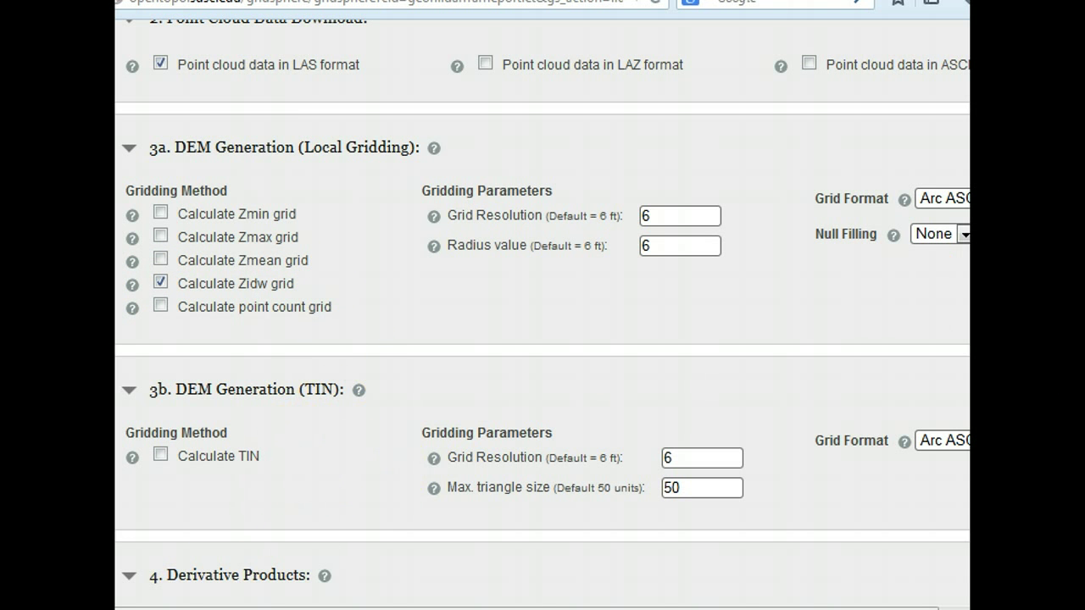
{"action": "scroll", "coordinate": [542, 313], "scroll_direction": "down", "scroll_amount": 3}
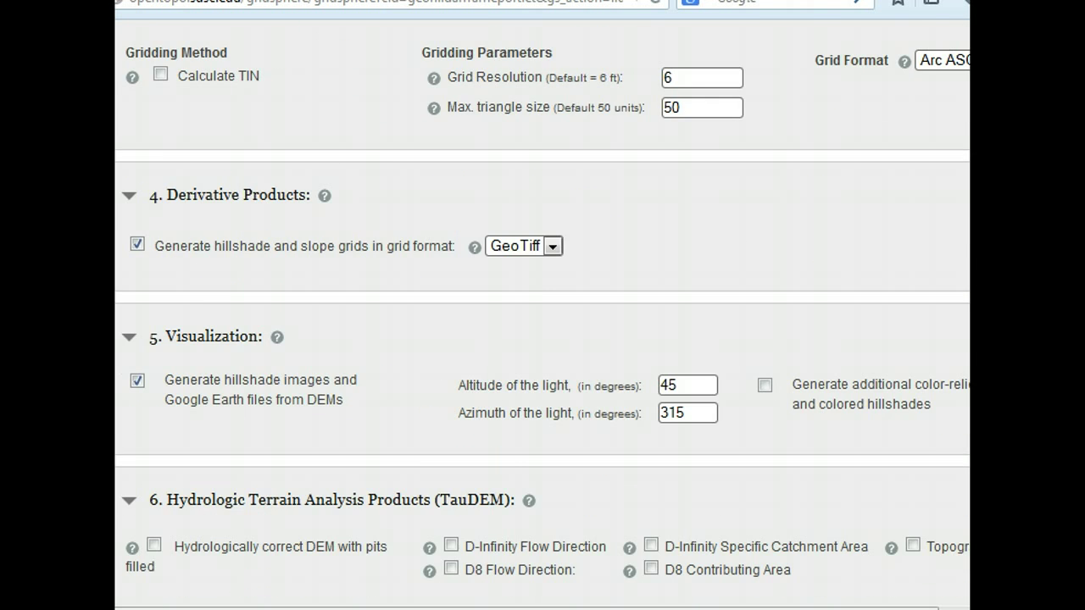
{"action": "scroll", "coordinate": [543, 314], "scroll_direction": "down", "scroll_amount": 1}
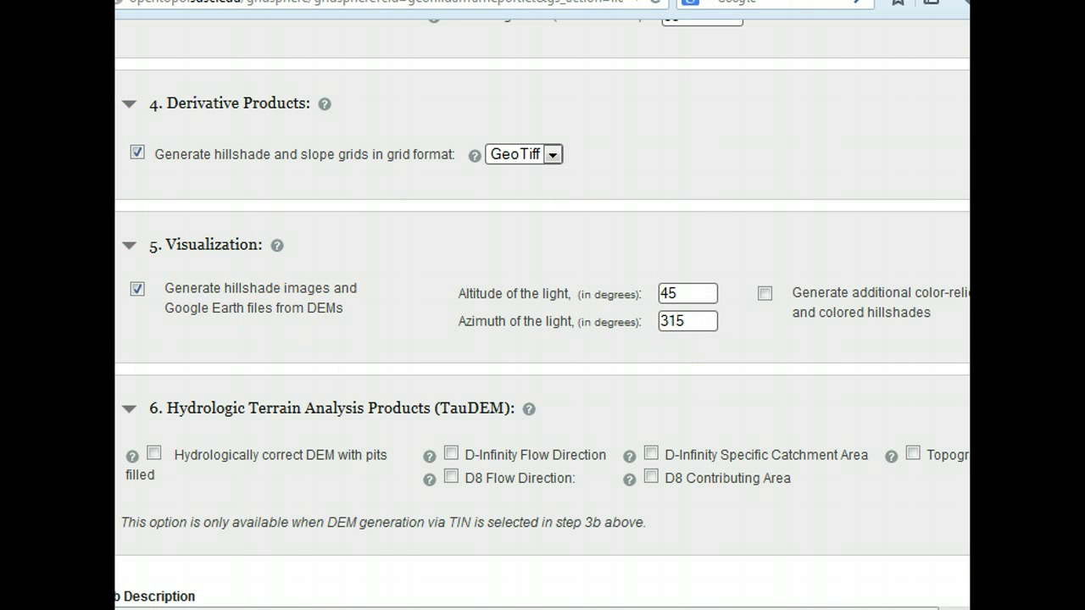
{"action": "scroll", "coordinate": [542, 339], "scroll_direction": "down", "scroll_amount": 3}
- Enter Songer_Coos as the job title and paste it as the job description
{"action": "scroll", "coordinate": [310, 407], "scroll_direction": "down", "scroll_amount": 1}
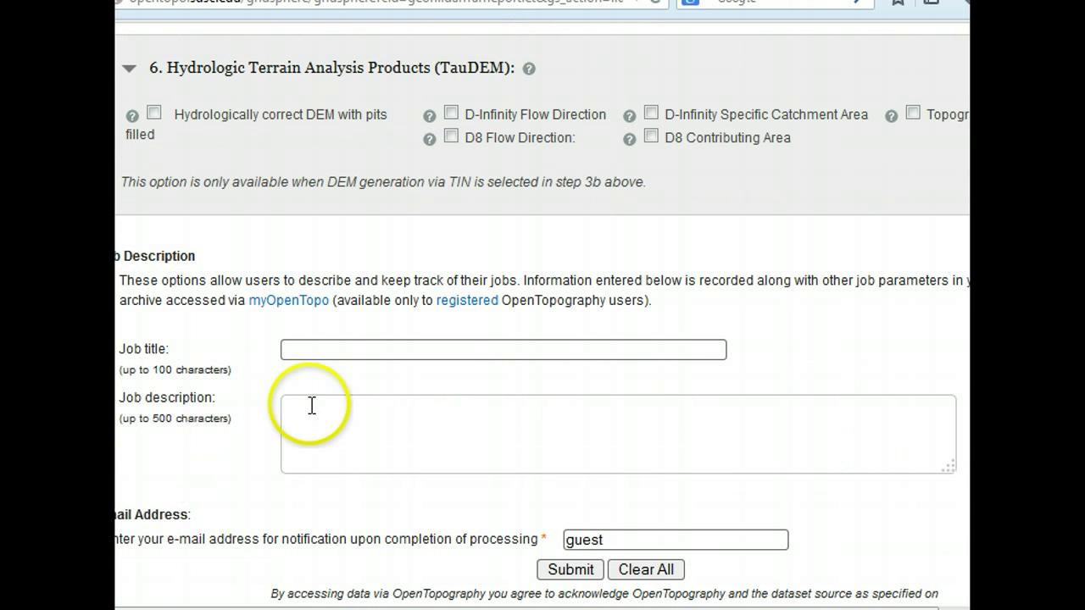
{"action": "left_click", "coordinate": [330, 350]}
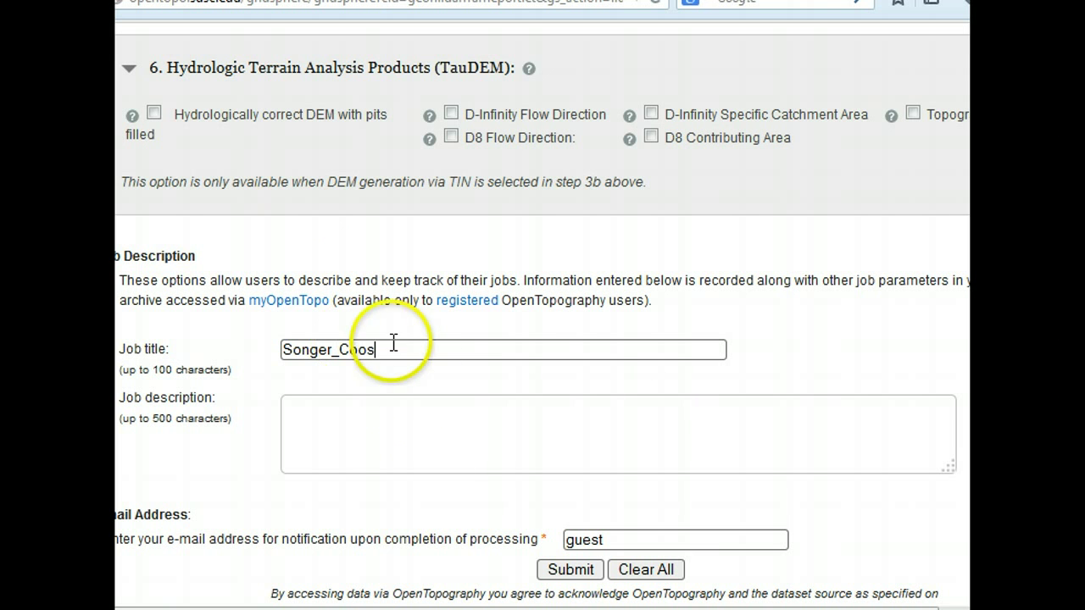
{"action": "left_click_drag", "start_coordinate": [393, 348], "coordinate": [127, 348]}
{"action": "key", "text": "ctrl+c"}
{"action": "left_click", "coordinate": [380, 417]}
{"action": "key", "text": "ctrl+v"}
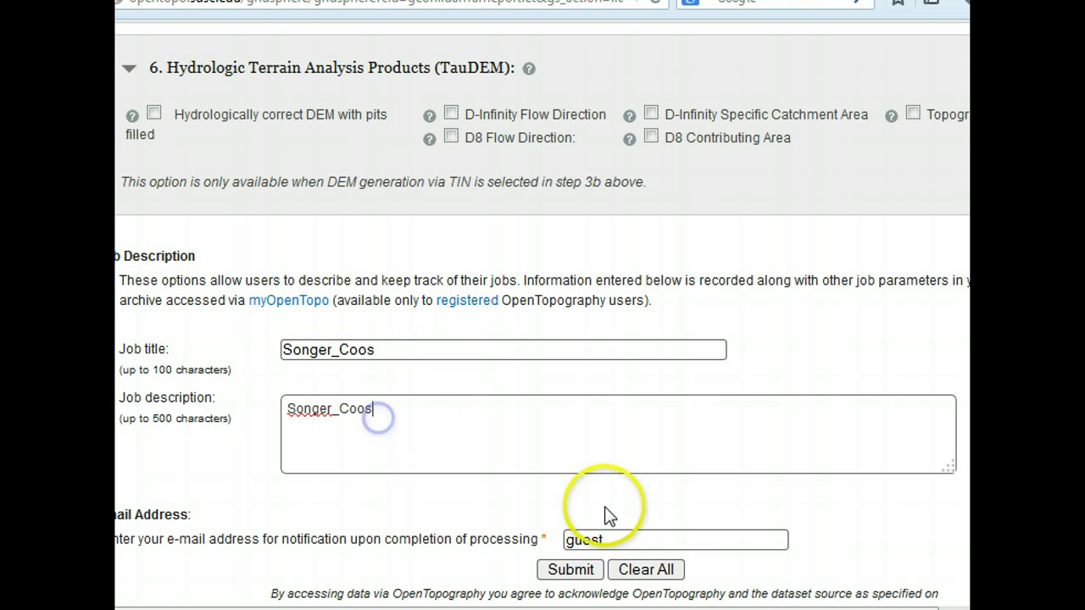
- Replace the guest placeholder with the notification e-mail address
{"action": "left_click_drag", "start_coordinate": [649, 541], "coordinate": [416, 539]}
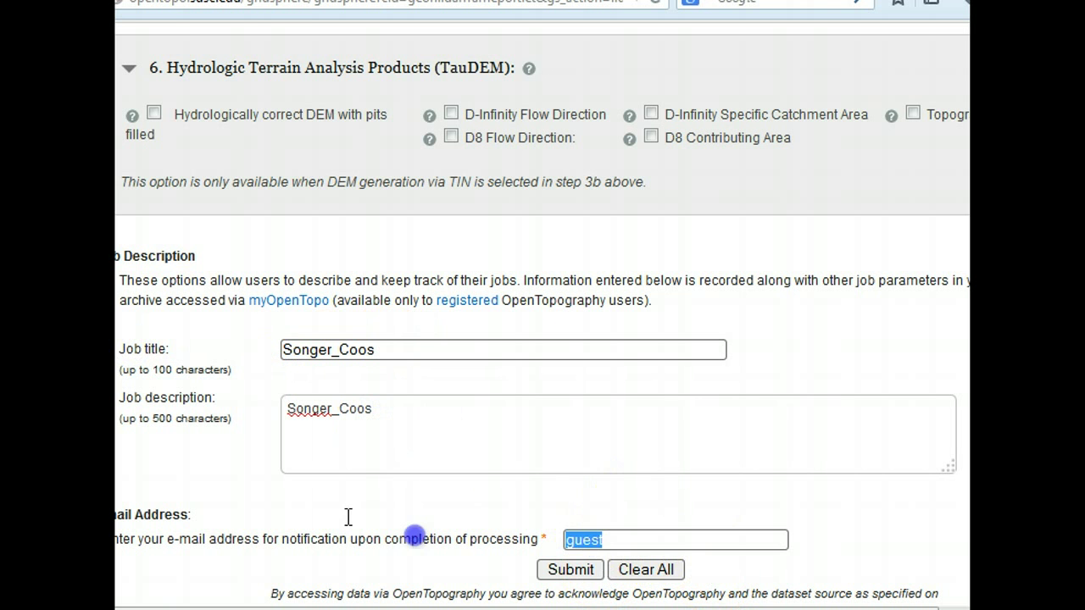
{"action": "type", "text": "songerl"}
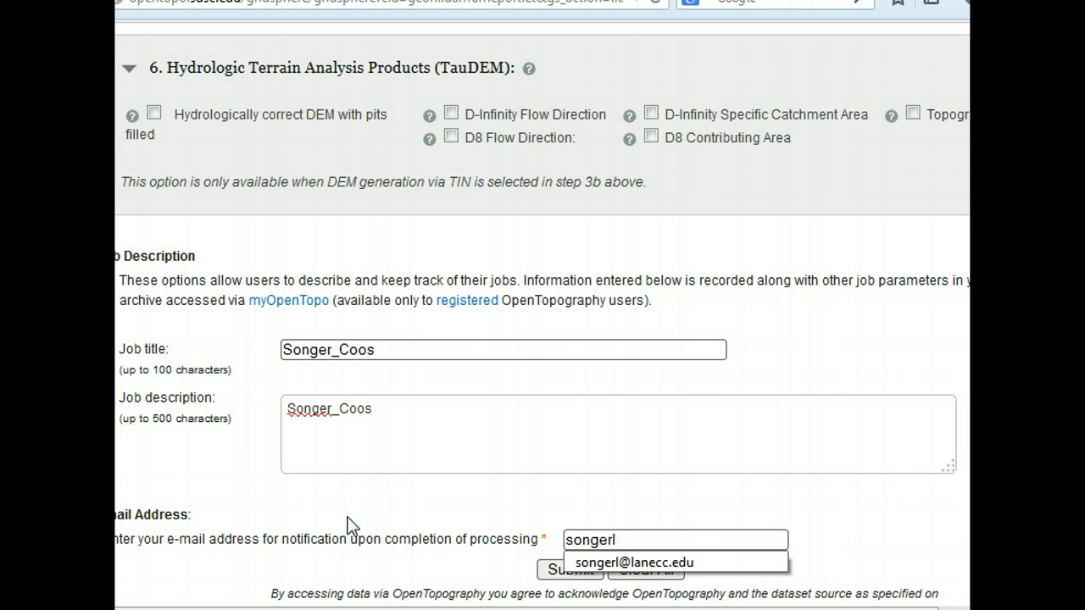
{"action": "left_click", "coordinate": [640, 563]}
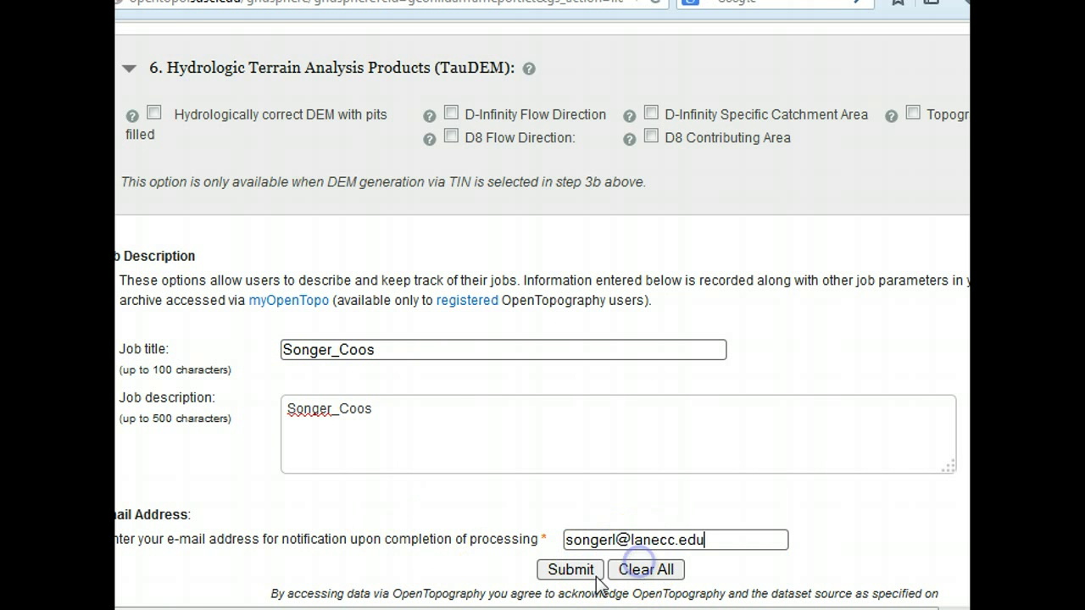
- Submit the Songer_Coos job and open its LiDAR Job Report page
{"action": "left_click", "coordinate": [571, 569]}
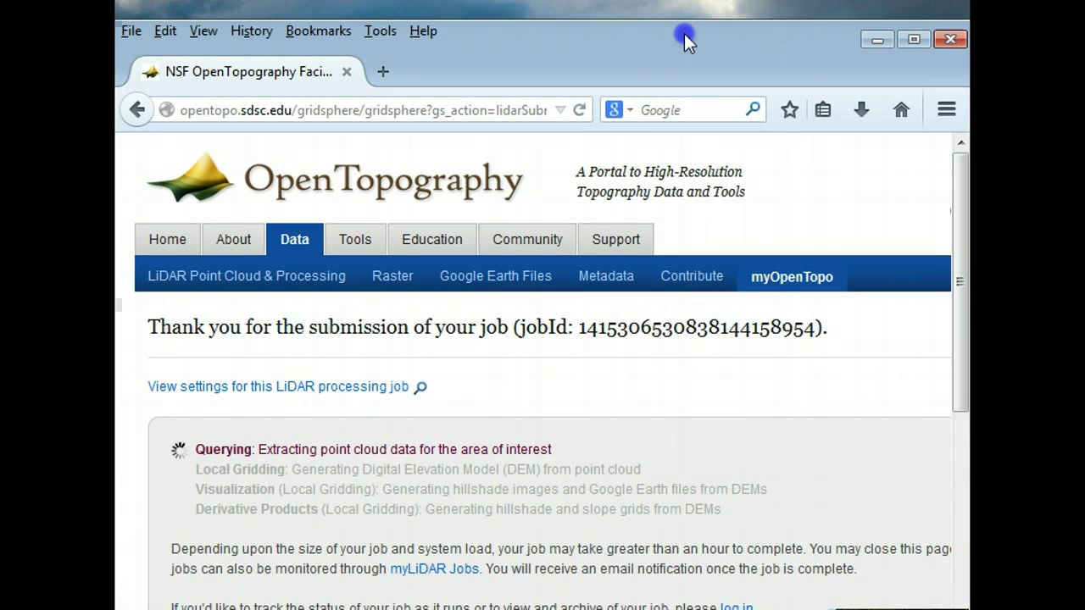
{"action": "left_click_drag", "start_coordinate": [684, 41], "coordinate": [711, 46]}
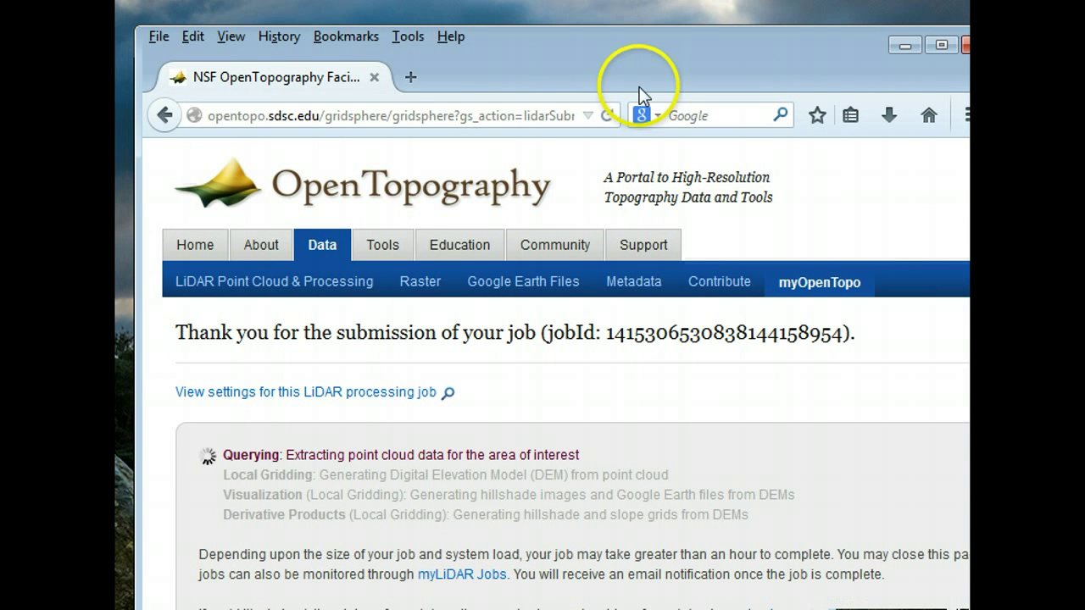
{"action": "left_click_drag", "start_coordinate": [635, 74], "coordinate": [620, 53]}
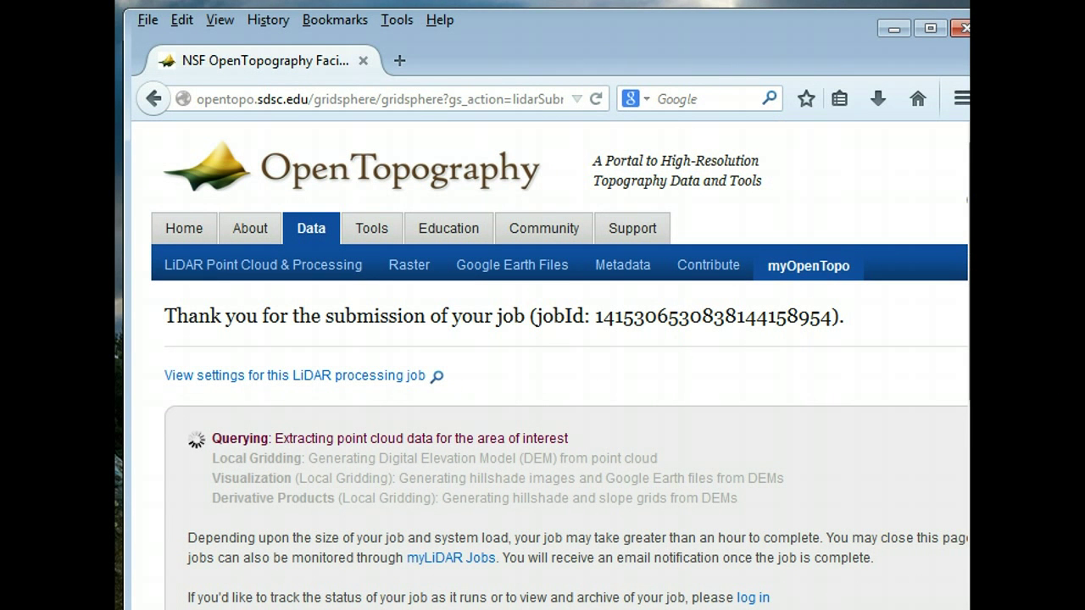
{"action": "left_click_drag", "start_coordinate": [970, 441], "coordinate": [942, 440]}
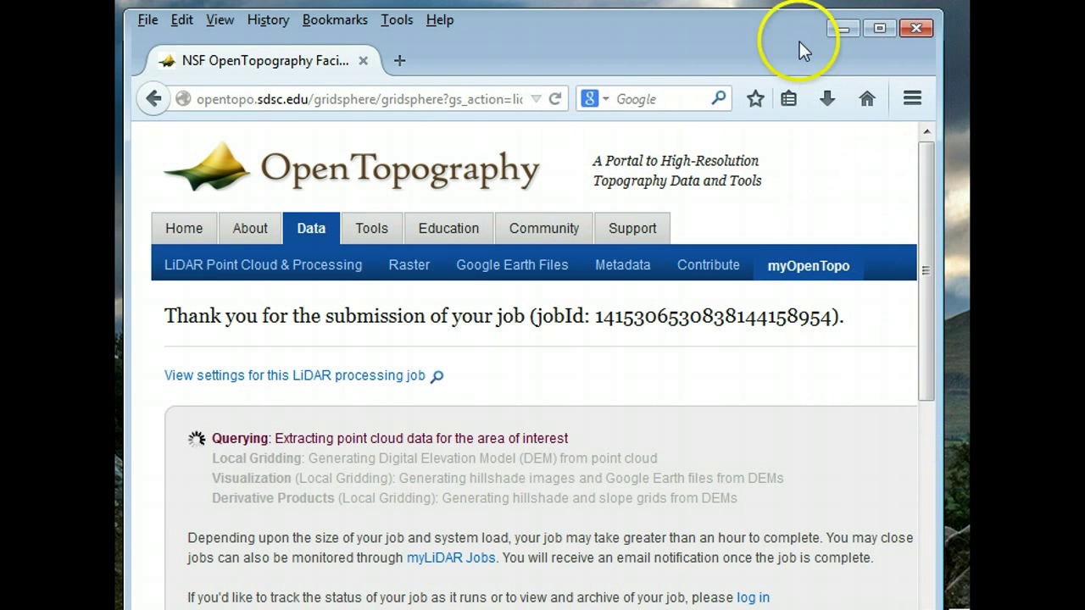
{"action": "left_click_drag", "start_coordinate": [933, 244], "coordinate": [922, 371]}
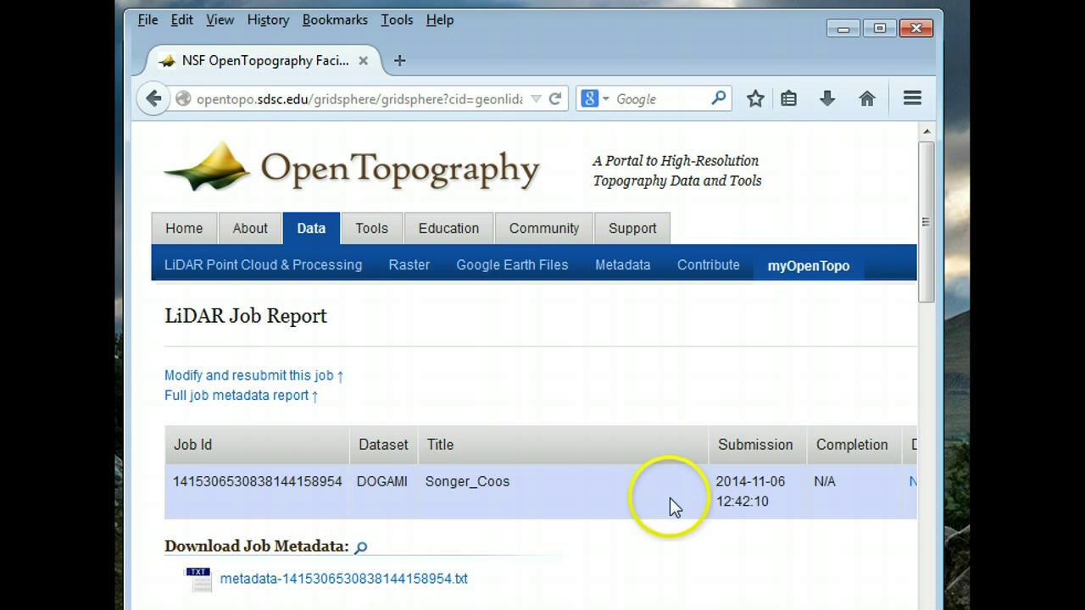
- Download points.las from the job results, choosing Save File in the Firefox prompt
{"action": "left_click_drag", "start_coordinate": [923, 259], "coordinate": [934, 429]}
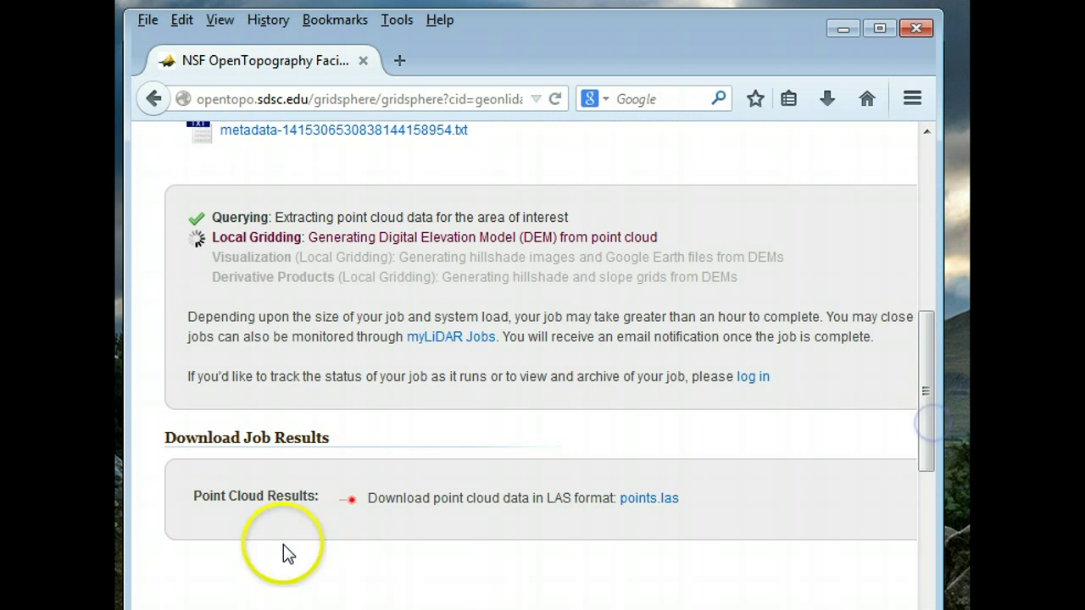
{"action": "left_click", "coordinate": [652, 500]}
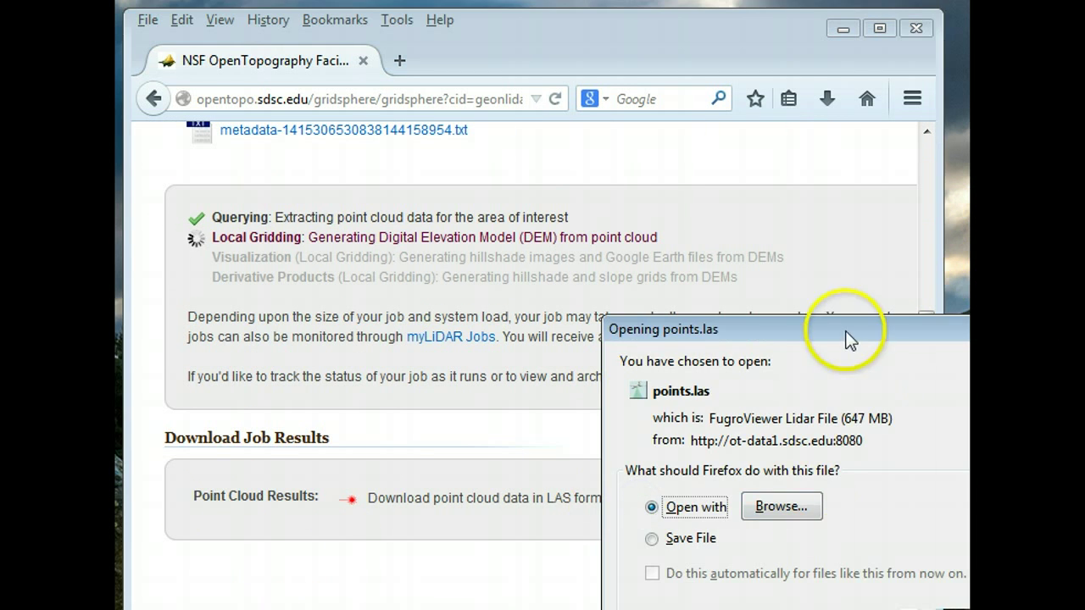
{"action": "left_click_drag", "start_coordinate": [850, 339], "coordinate": [611, 163]}
{"action": "left_click", "coordinate": [452, 366]}
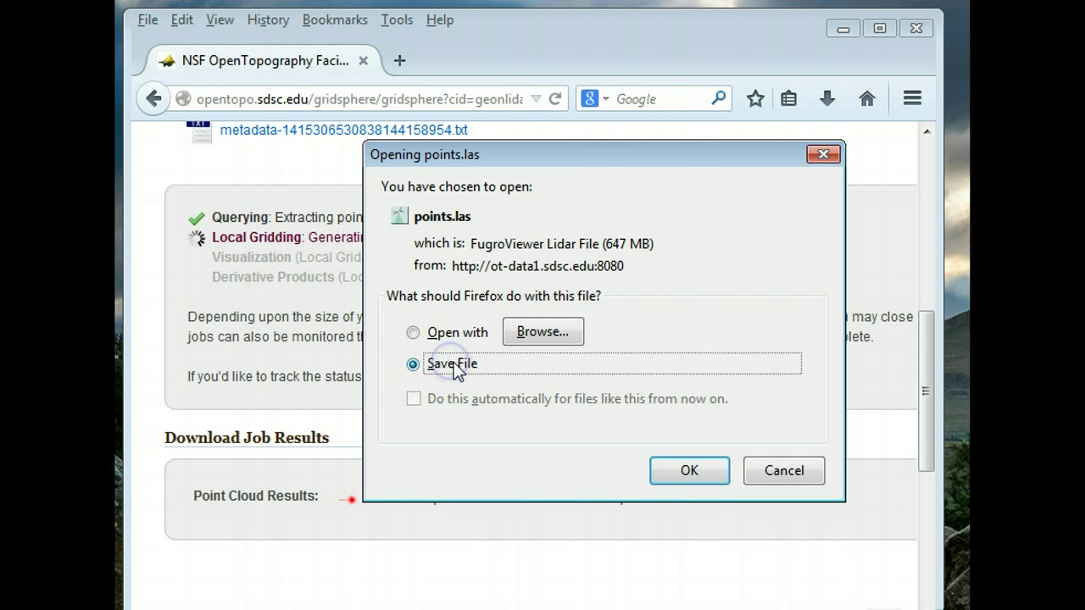
{"action": "left_click", "coordinate": [692, 473]}
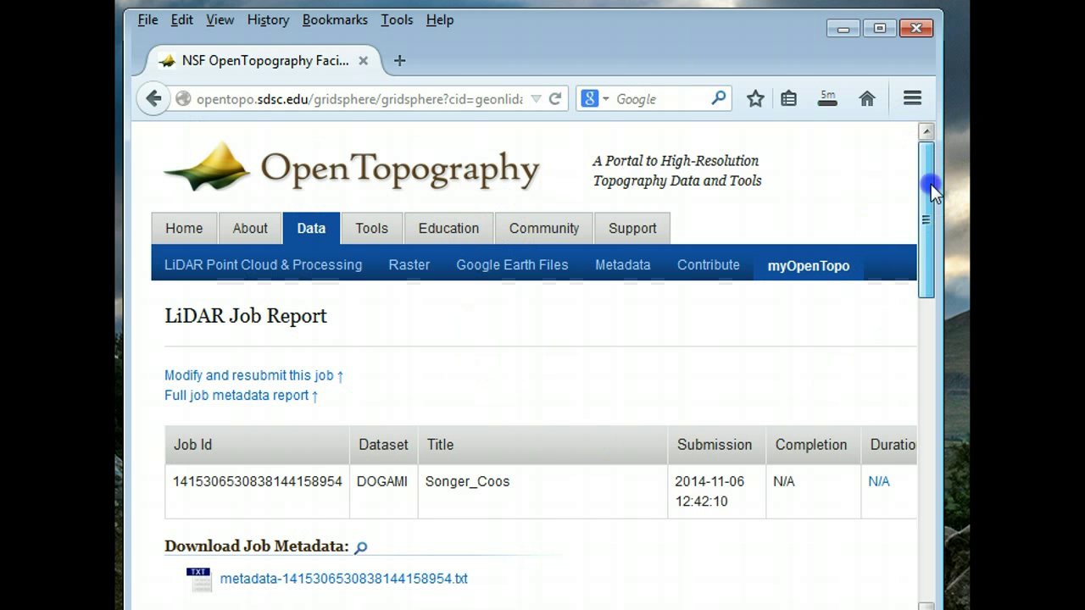
{"action": "left_click_drag", "start_coordinate": [926, 181], "coordinate": [940, 439]}
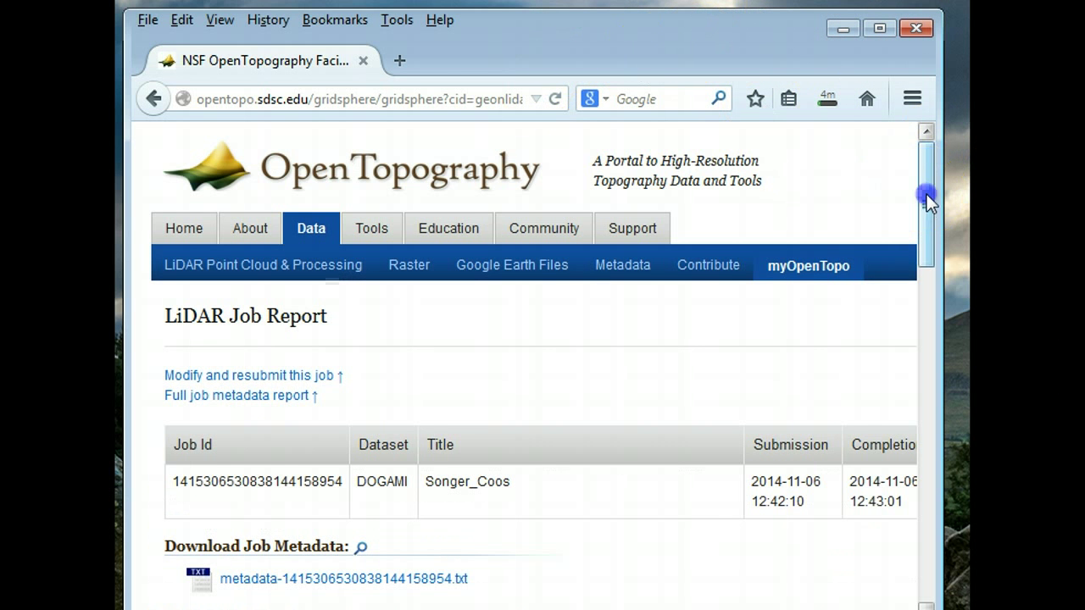
{"action": "left_click_drag", "start_coordinate": [927, 194], "coordinate": [957, 413]}
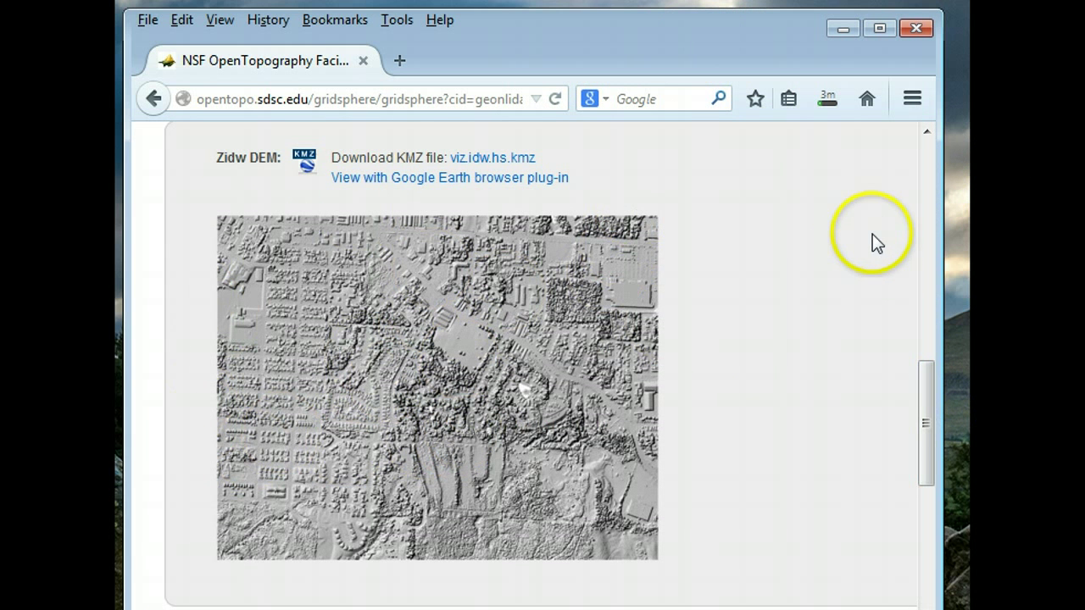
- Close Firefox, cancelling its pending download, and return to the autzen folder in Explorer
{"action": "left_click", "coordinate": [919, 28]}
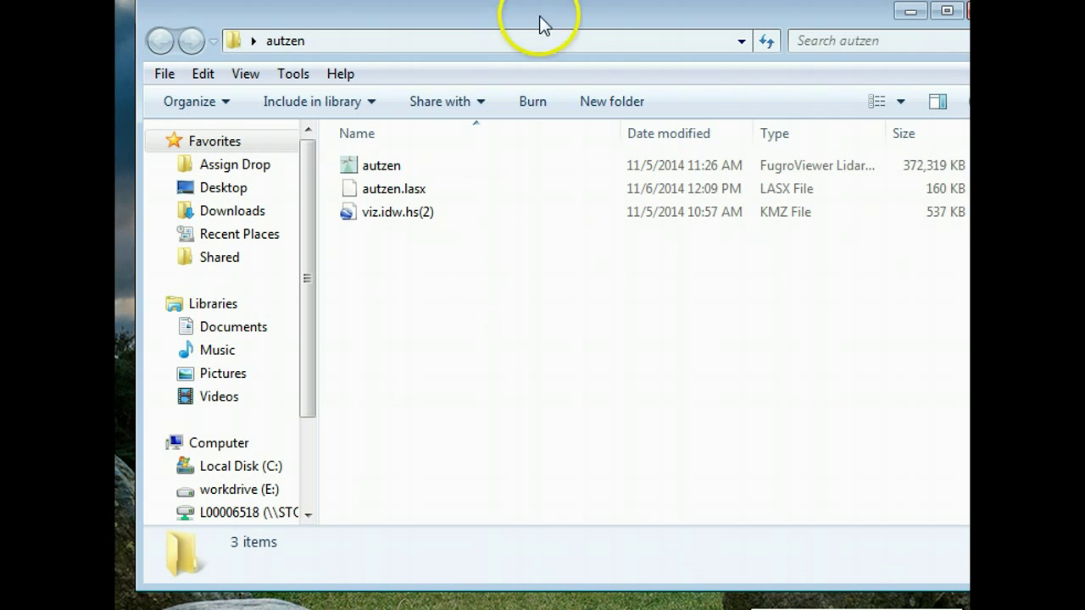
- Open viz.idw.hs(2).kmz in Google Earth and zoom out to see the hillshade over the stadium
{"action": "left_click", "coordinate": [351, 214]}
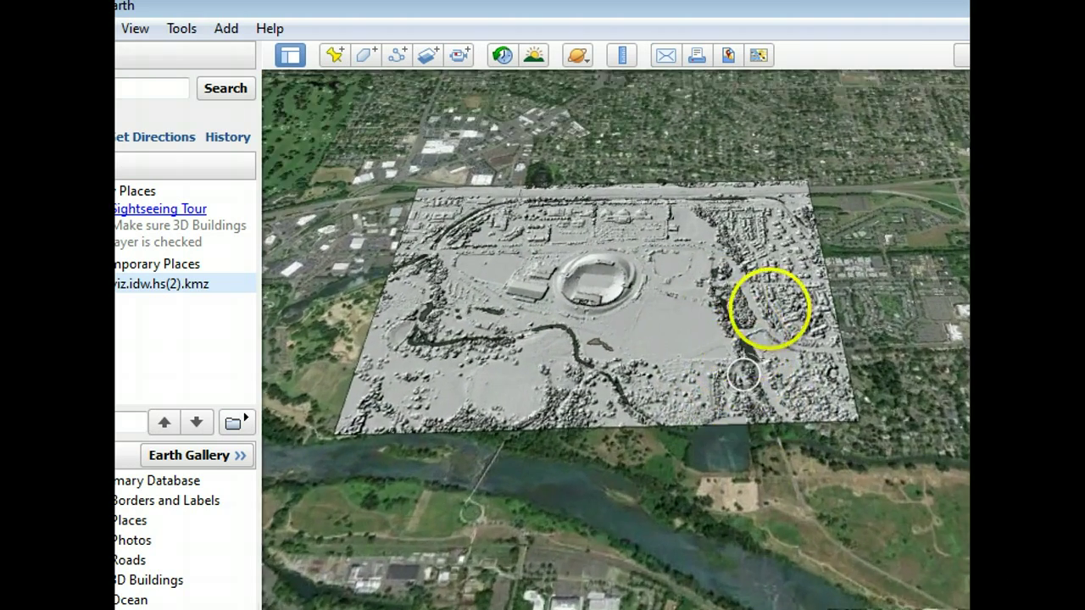
{"action": "scroll", "coordinate": [720, 285], "scroll_direction": "down", "scroll_amount": 5}
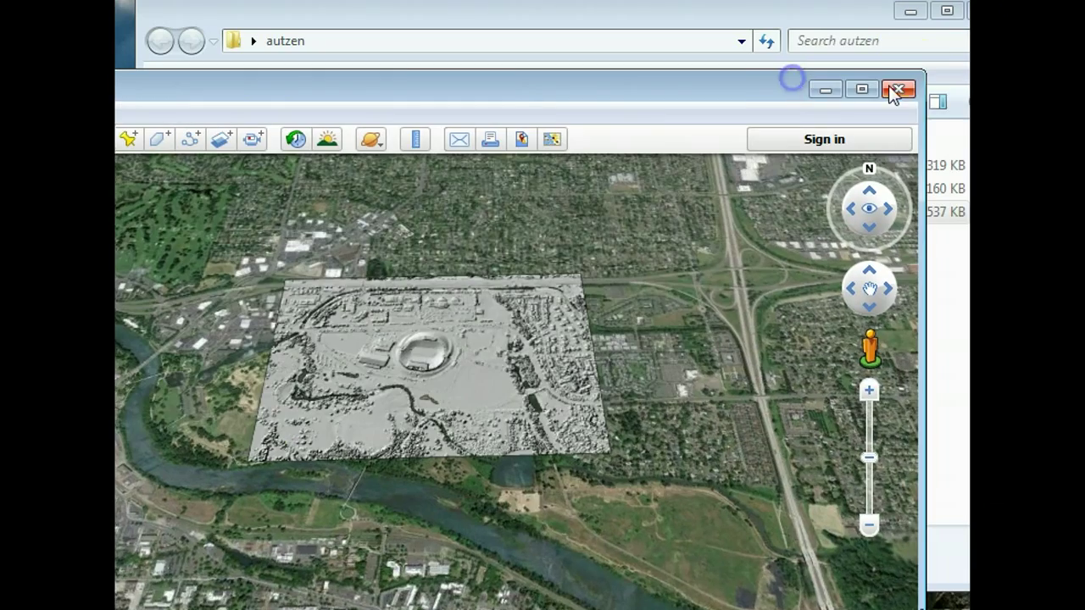
- Close Google Earth, discarding the temporary viz.idw.hs(2) place
{"action": "left_click", "coordinate": [898, 88]}
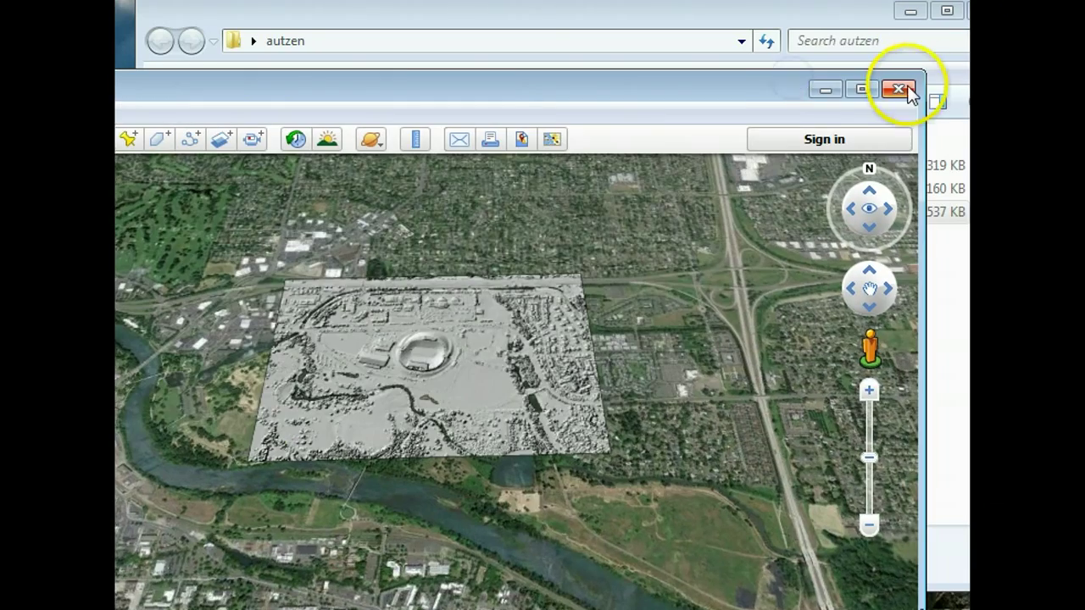
{"action": "left_click", "coordinate": [509, 480]}
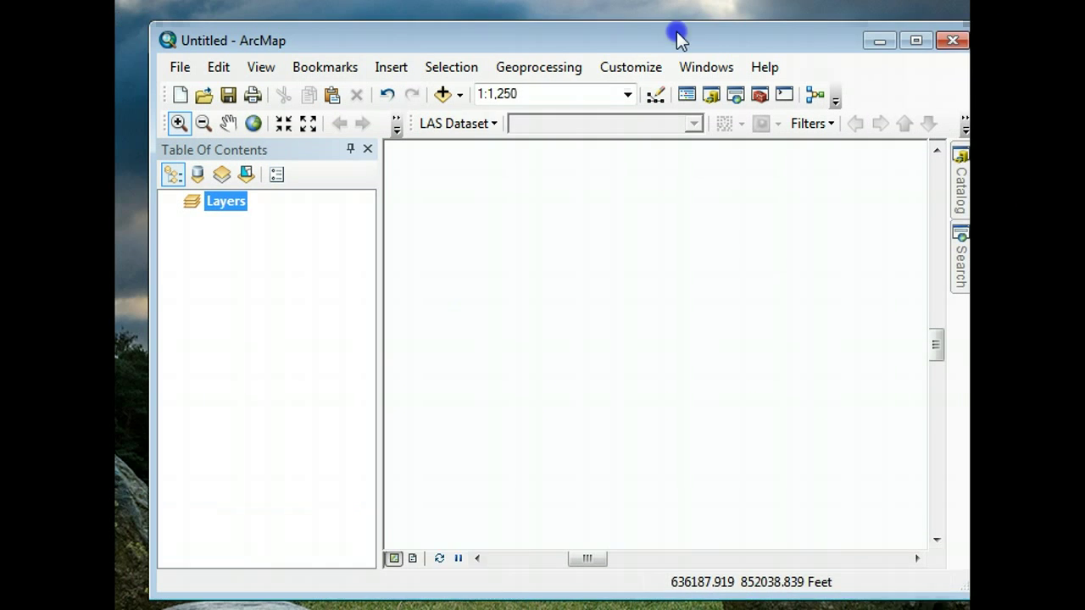
- Resize and reposition the ArcMap window, leaving a blank untitled map with only Layers
{"action": "left_click_drag", "start_coordinate": [947, 29], "coordinate": [888, 31]}
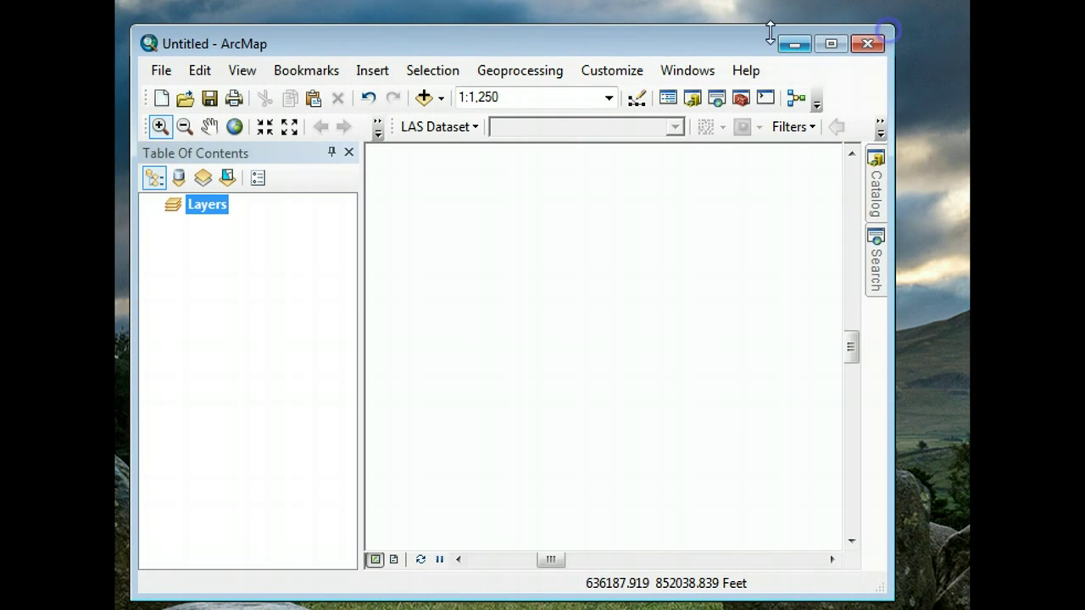
{"action": "left_click_drag", "start_coordinate": [658, 47], "coordinate": [680, 35]}
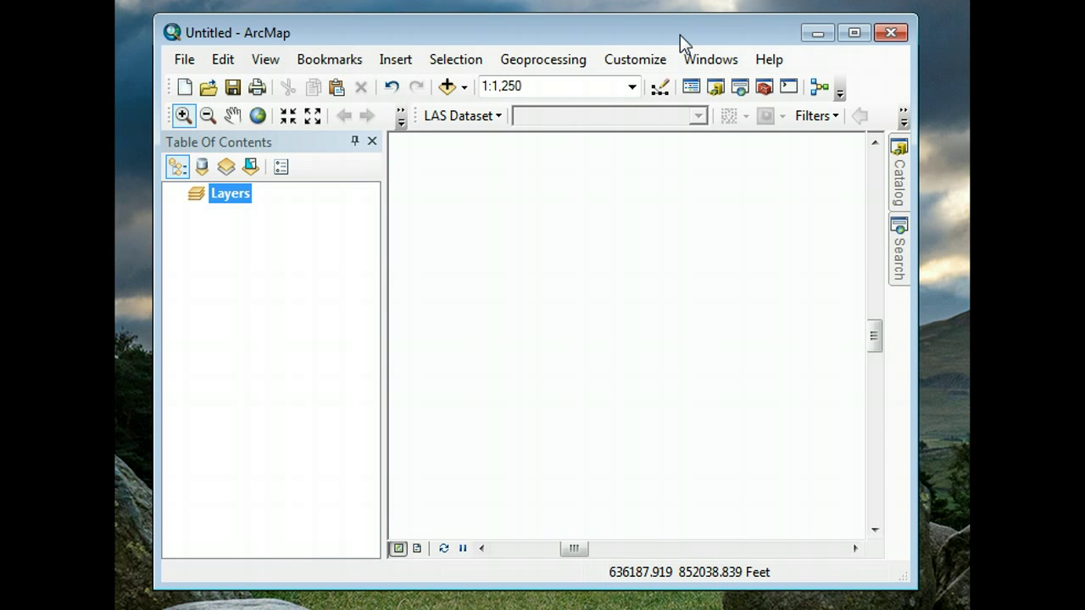
{"action": "left_click", "coordinate": [628, 548]}
{"action": "left_click", "coordinate": [809, 333]}
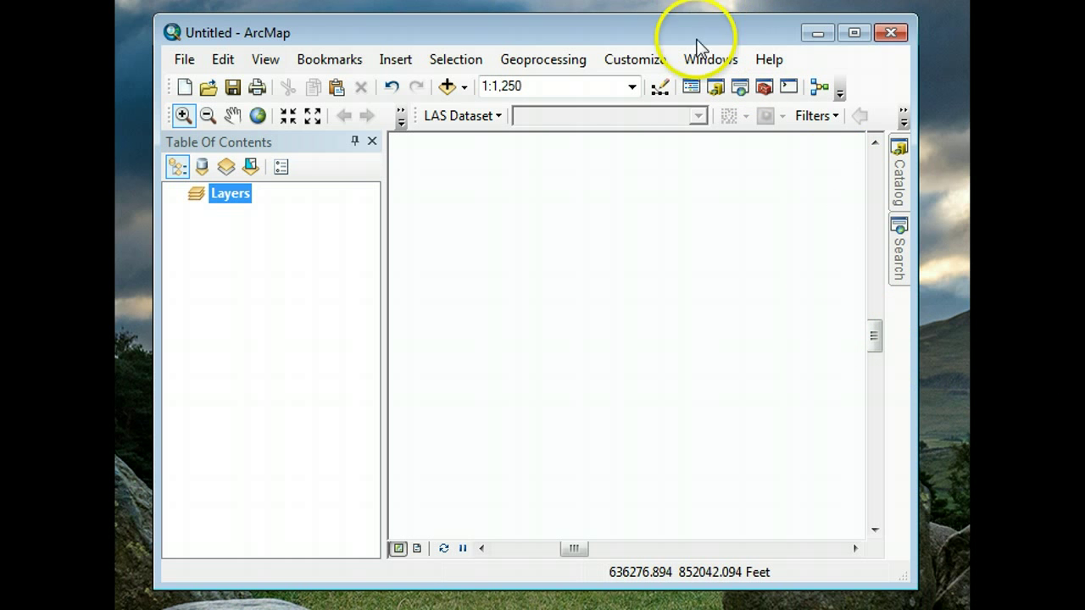
- In the Catalog window, create a new LAS dataset inside the desktop autzen folder
{"action": "left_click", "coordinate": [900, 178]}
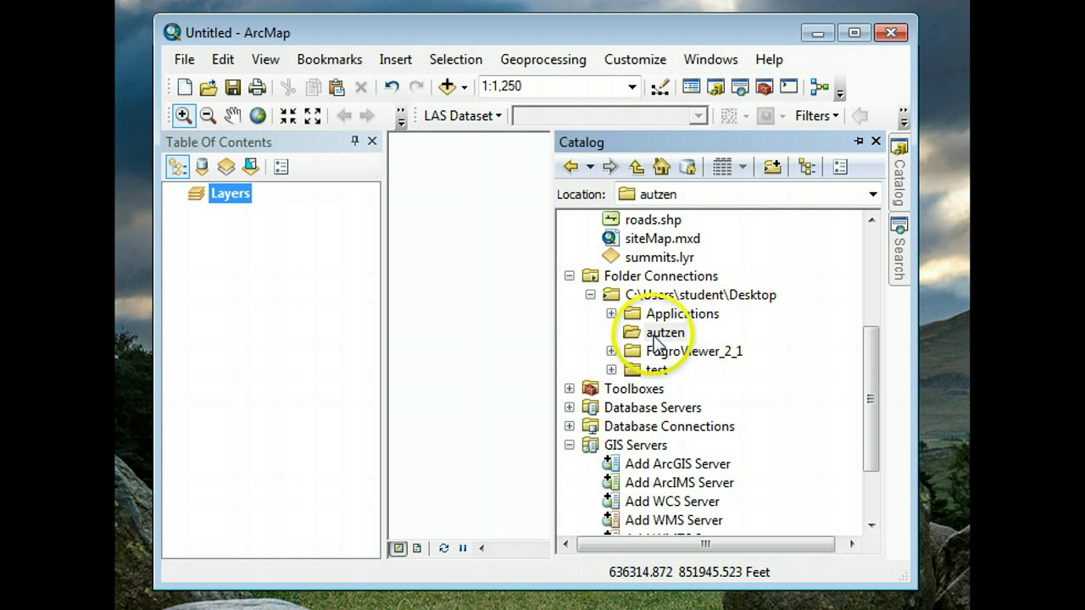
{"action": "left_click", "coordinate": [667, 336]}
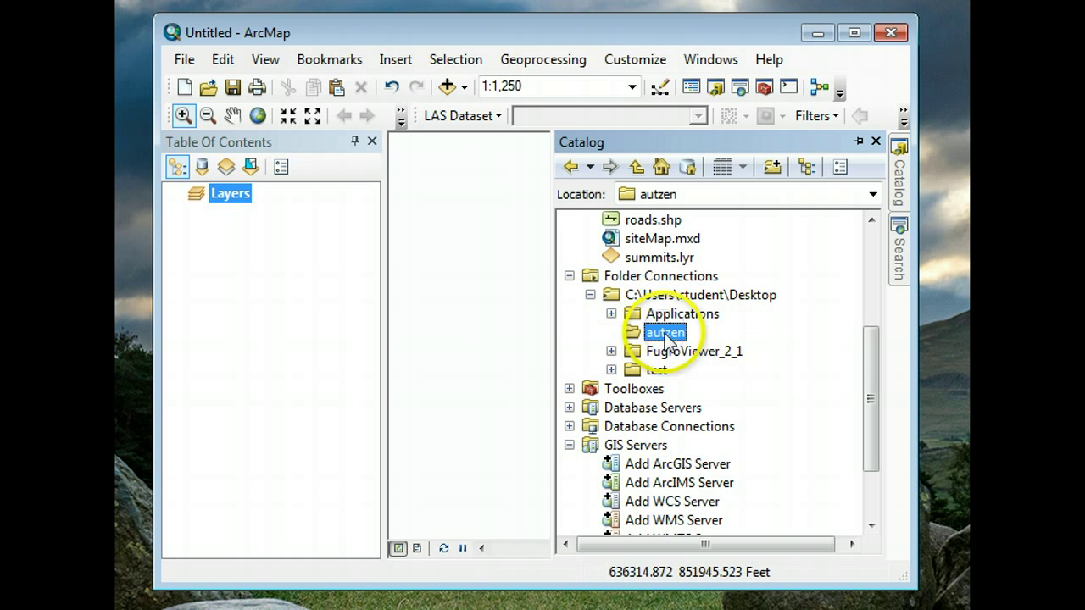
{"action": "right_click", "coordinate": [640, 338]}
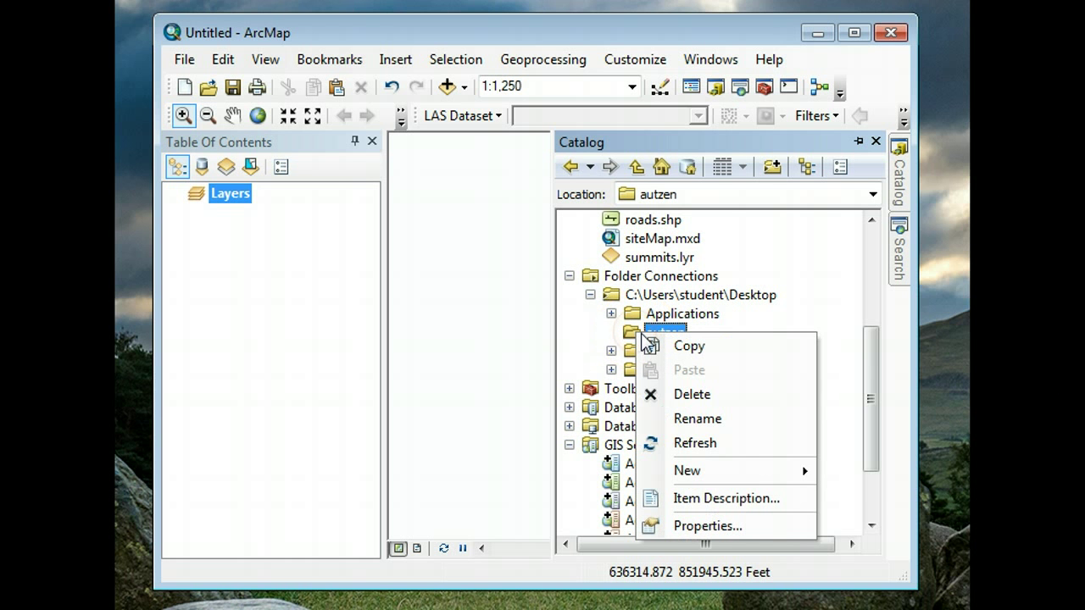
{"action": "mouse_move", "coordinate": [720, 471]}
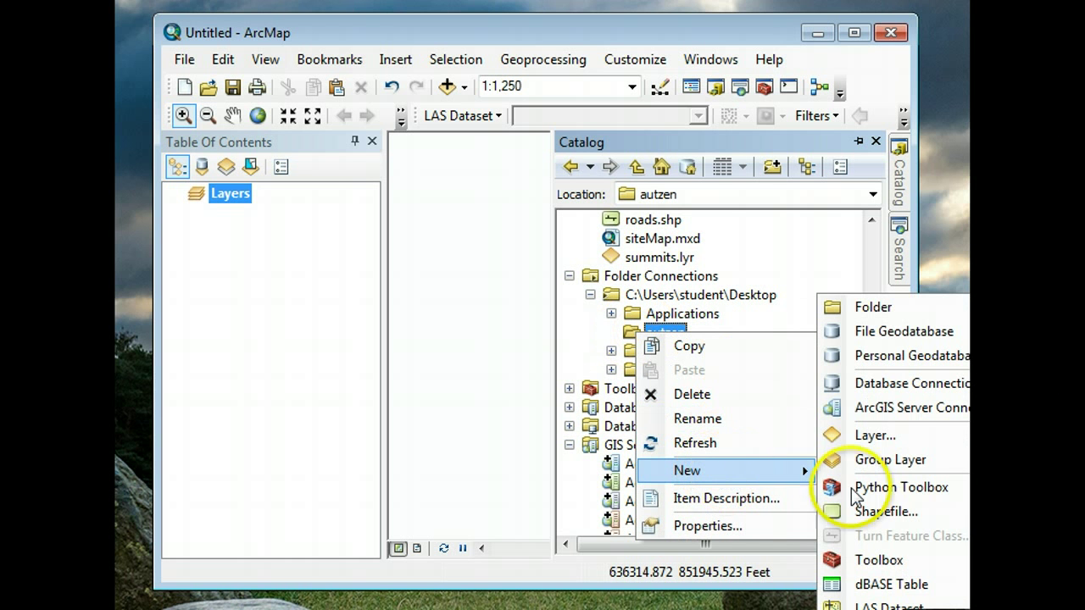
{"action": "left_click", "coordinate": [882, 605]}
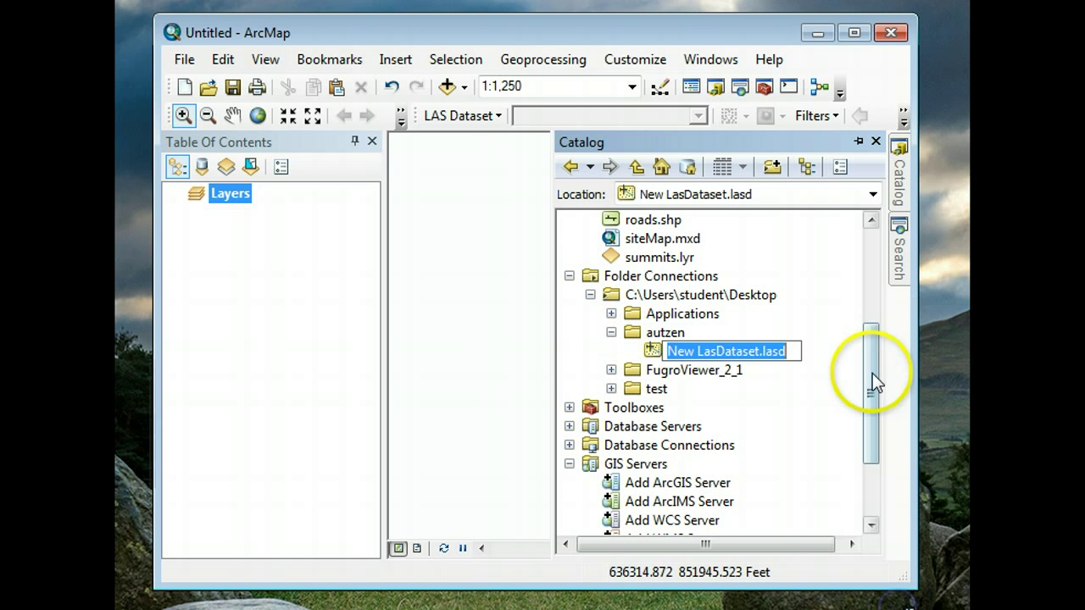
- Rename the new LAS dataset to autzen.lasd
{"action": "left_click", "coordinate": [757, 349]}
{"action": "left_click_drag", "start_coordinate": [757, 350], "coordinate": [656, 354]}
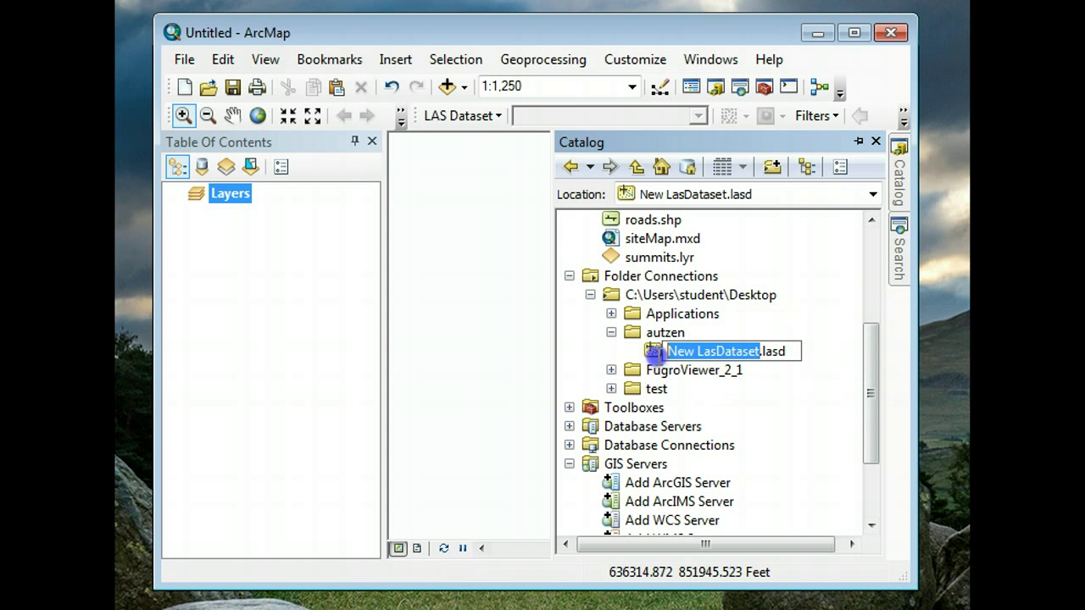
{"action": "type", "text": "austin"}
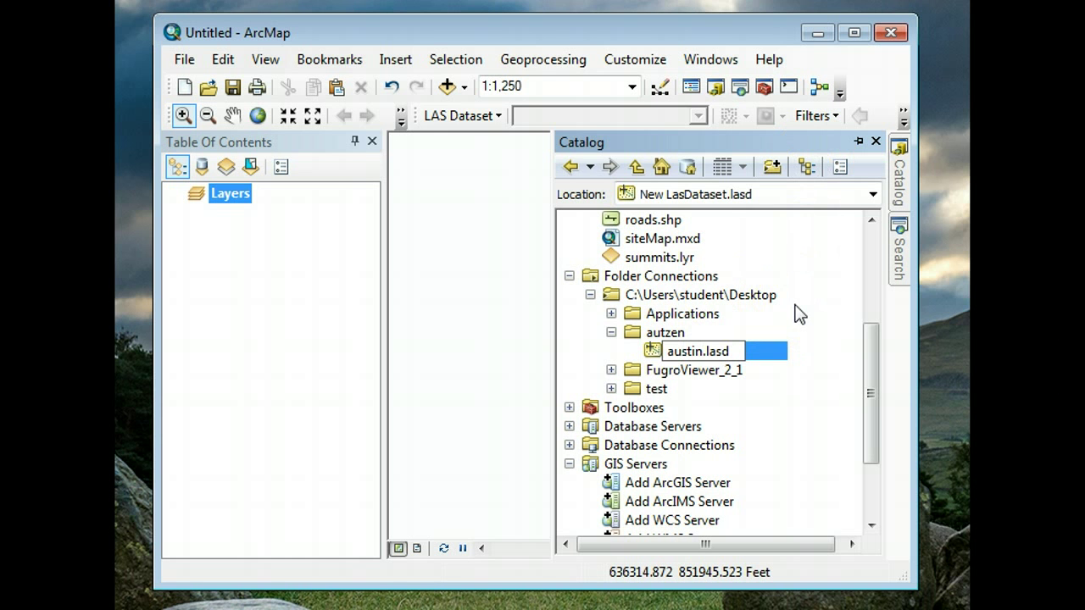
{"action": "left_click", "coordinate": [797, 314]}
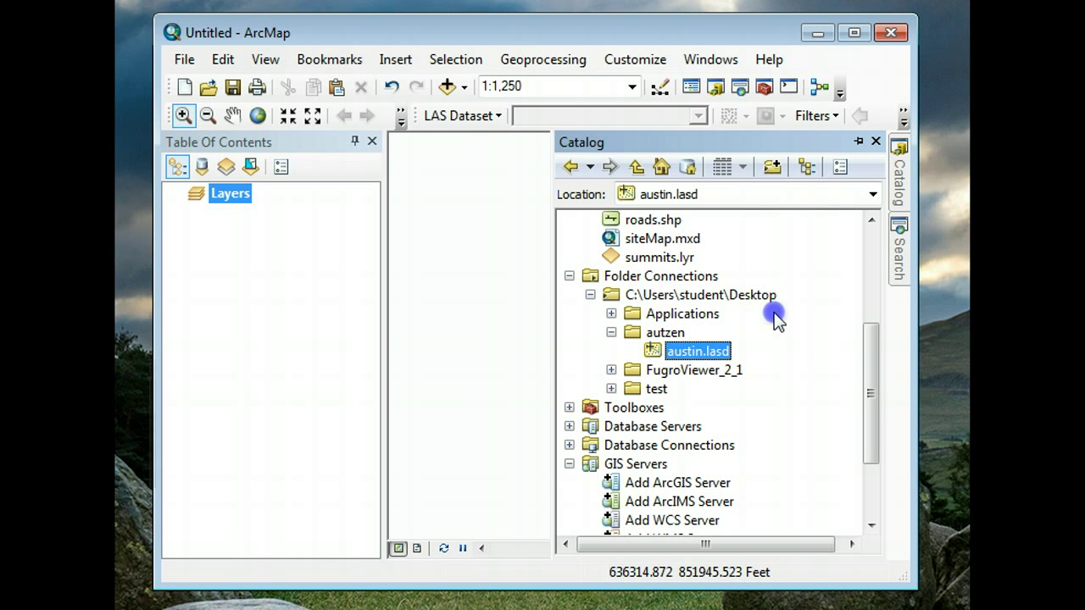
{"action": "left_click", "coordinate": [696, 352]}
{"action": "left_click", "coordinate": [684, 351]}
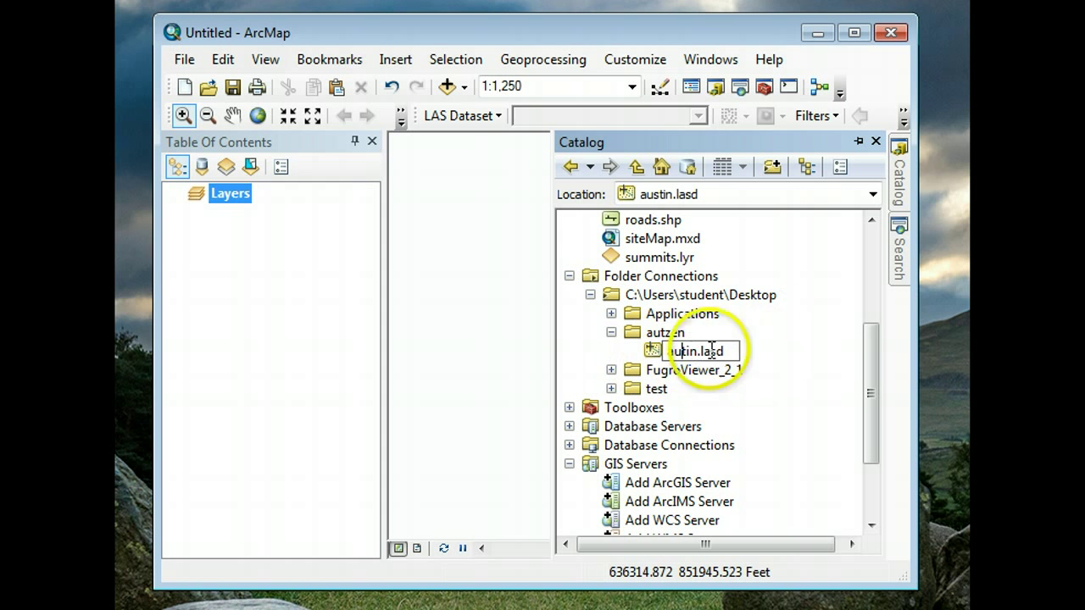
{"action": "key", "text": "BackSpace"}
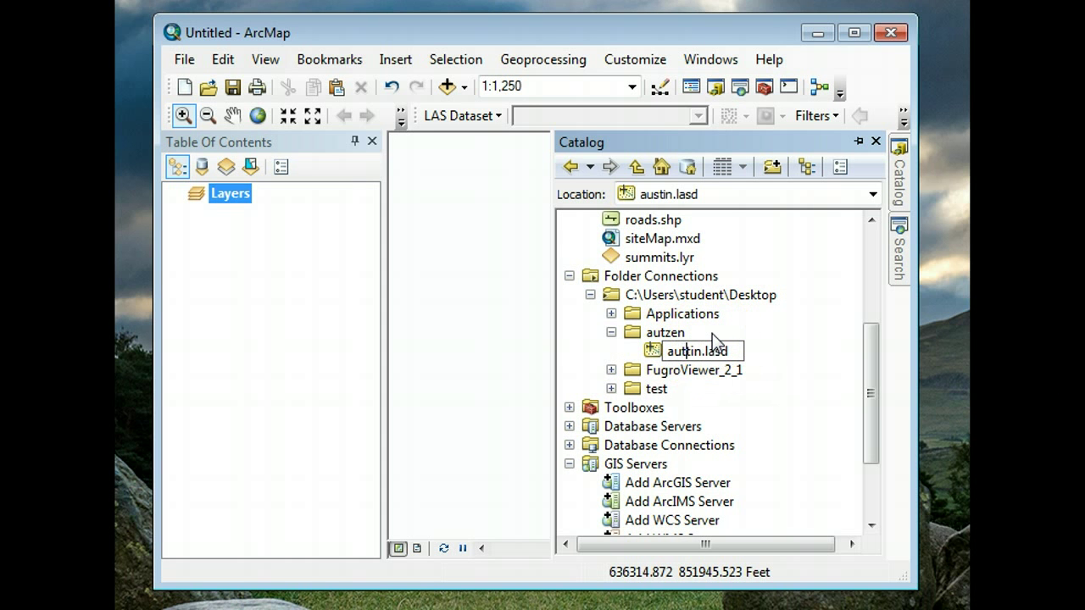
{"action": "type", "text": "zen"}
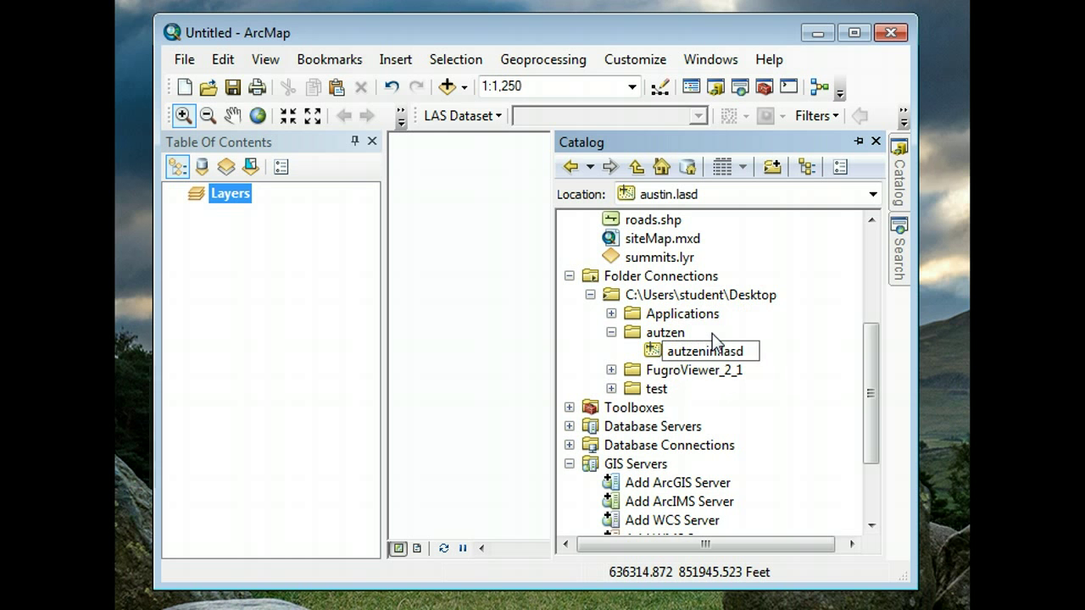
{"action": "key", "text": "Delete"}
{"action": "key", "text": "Delete"}
{"action": "left_click", "coordinate": [754, 348]}
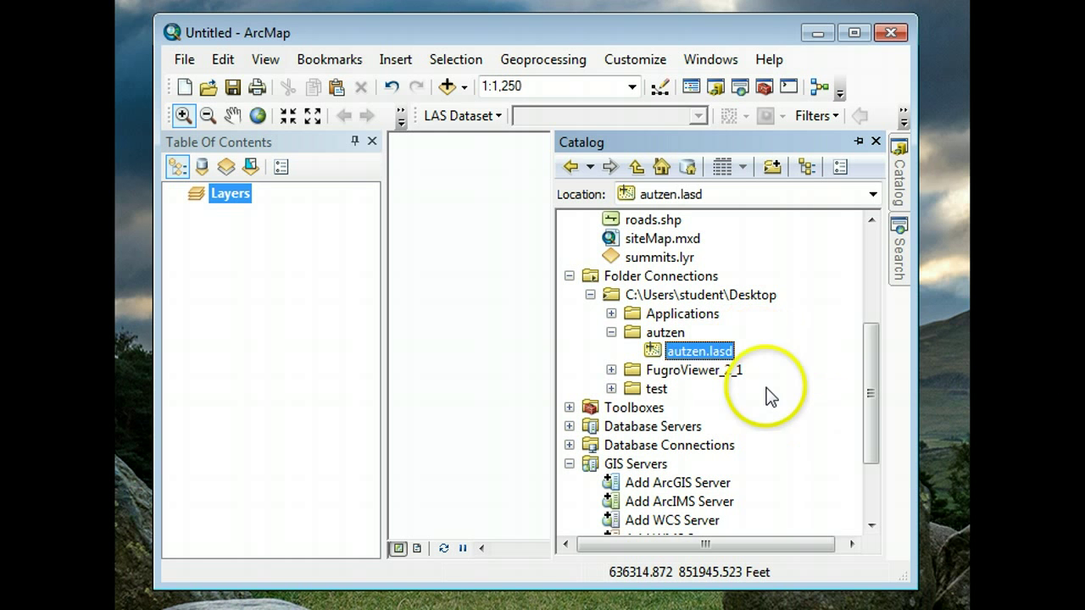
{"action": "left_click", "coordinate": [694, 351]}
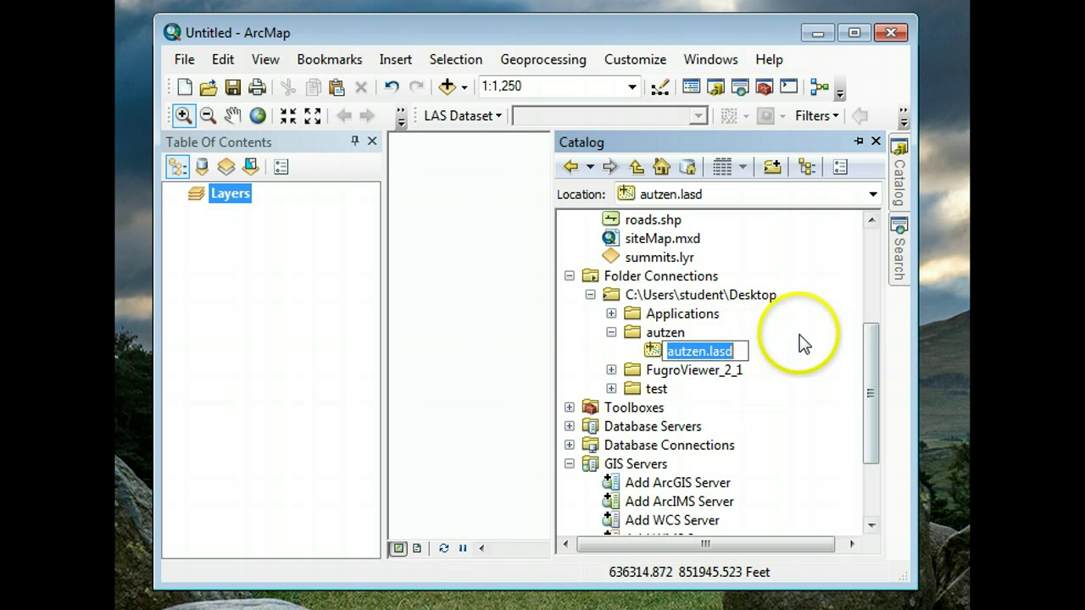
- Open the autzen.lasd properties and add the autzen.las file to the dataset
{"action": "right_click", "coordinate": [662, 348]}
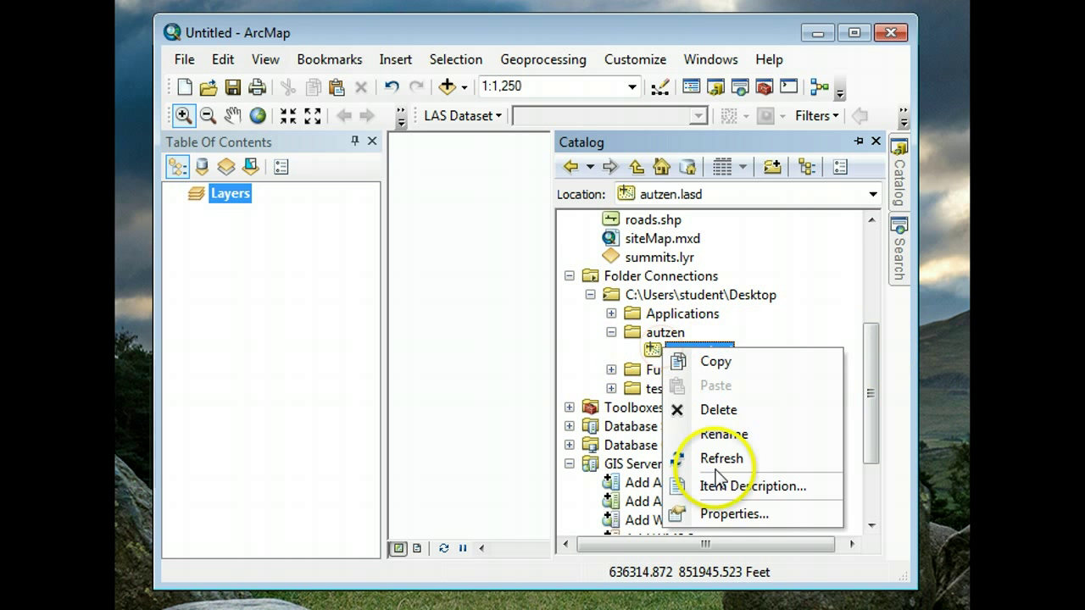
{"action": "left_click", "coordinate": [727, 515]}
{"action": "left_click_drag", "start_coordinate": [637, 23], "coordinate": [658, 44]}
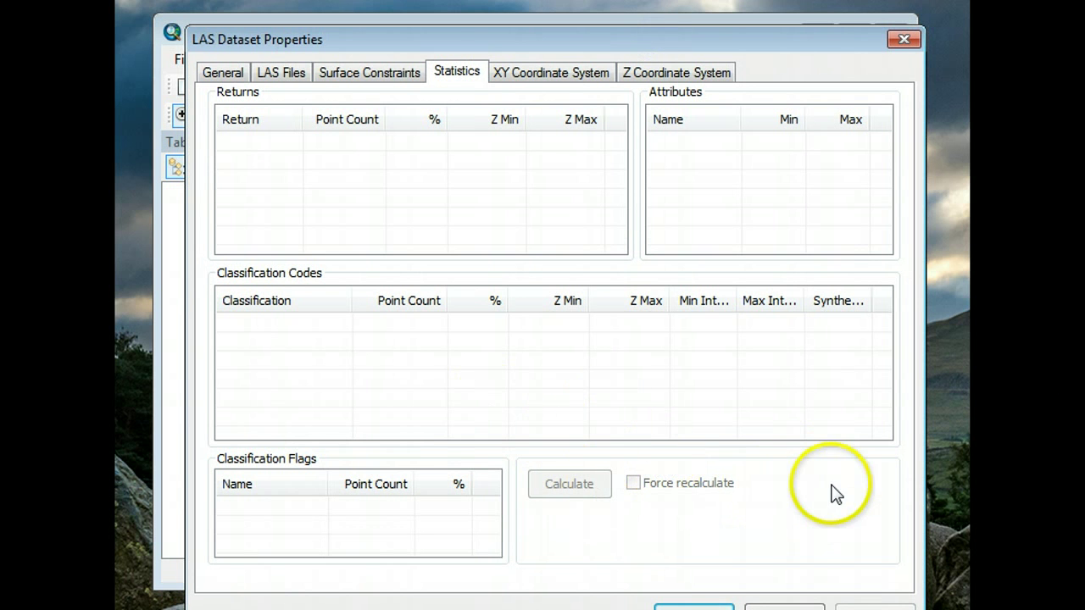
{"action": "left_click", "coordinate": [289, 76]}
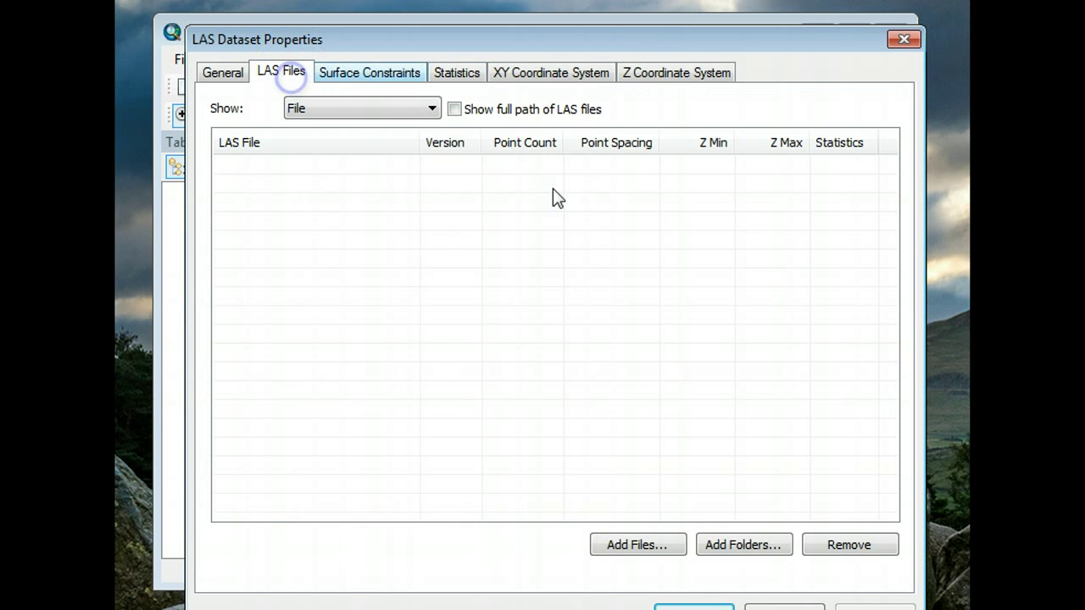
{"action": "left_click", "coordinate": [643, 543]}
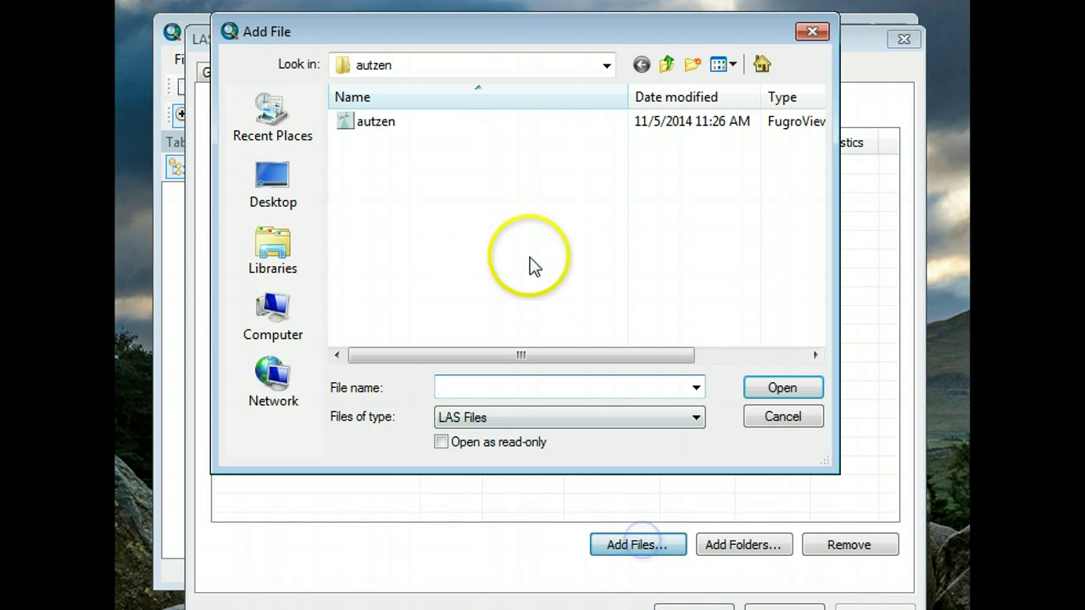
{"action": "left_click", "coordinate": [362, 123]}
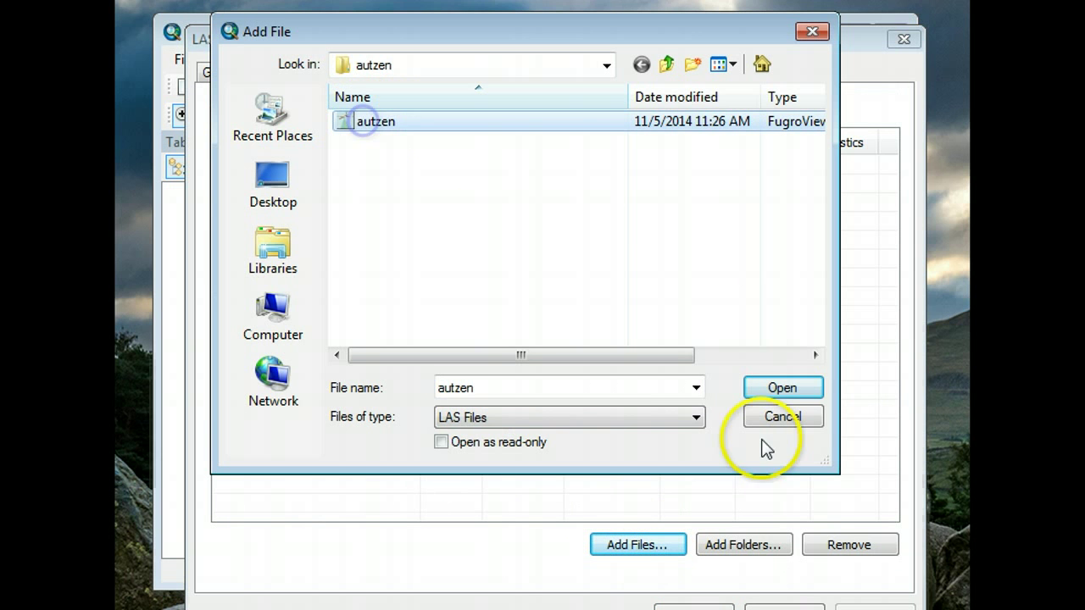
{"action": "left_click", "coordinate": [783, 389]}
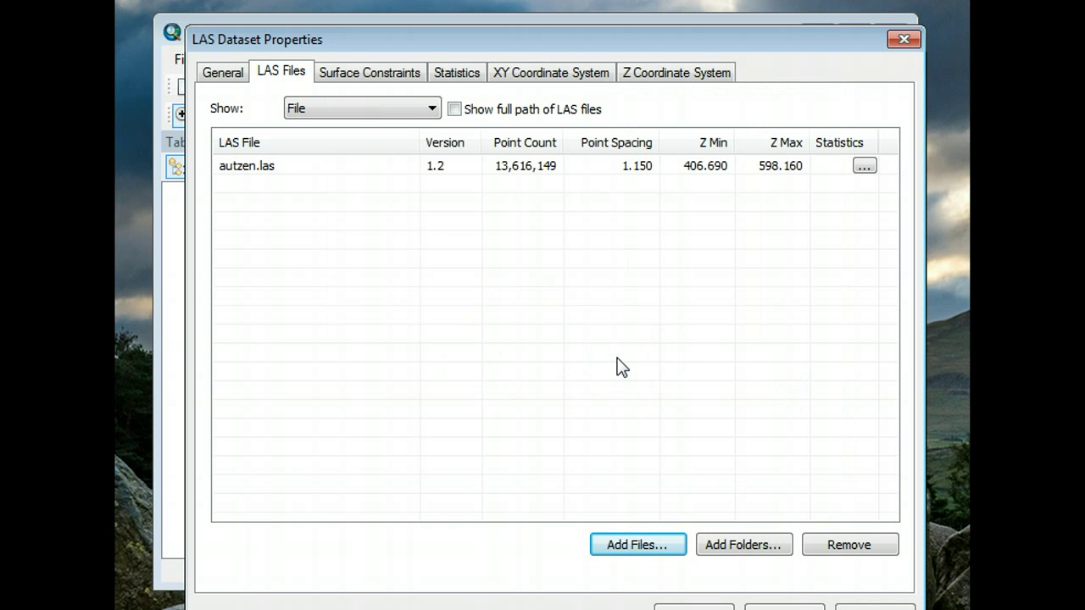
{"action": "left_click", "coordinate": [659, 414]}
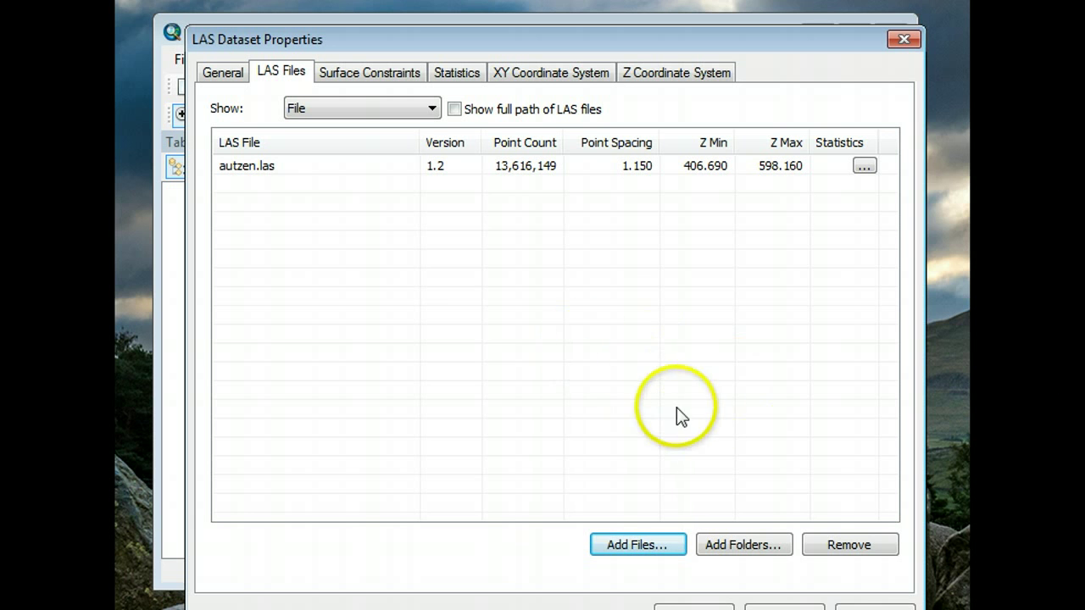
{"action": "left_click_drag", "start_coordinate": [793, 37], "coordinate": [782, 34]}
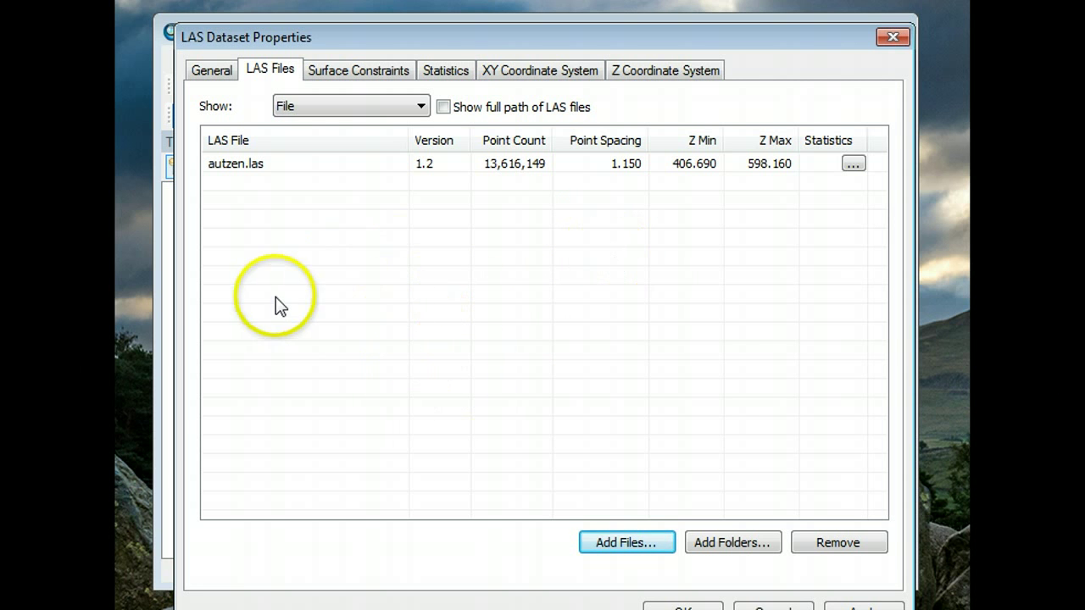
- Review the statistics (10,273,426 unassigned, 3,342,723 ground points) and close the properties
{"action": "left_click", "coordinate": [454, 72]}
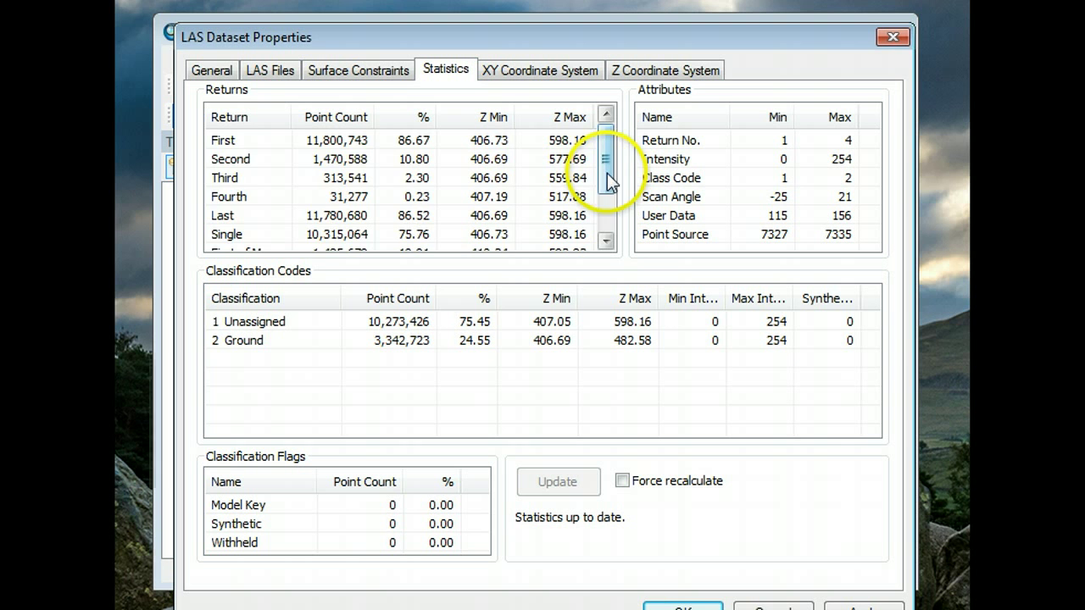
{"action": "left_click_drag", "start_coordinate": [610, 178], "coordinate": [607, 134]}
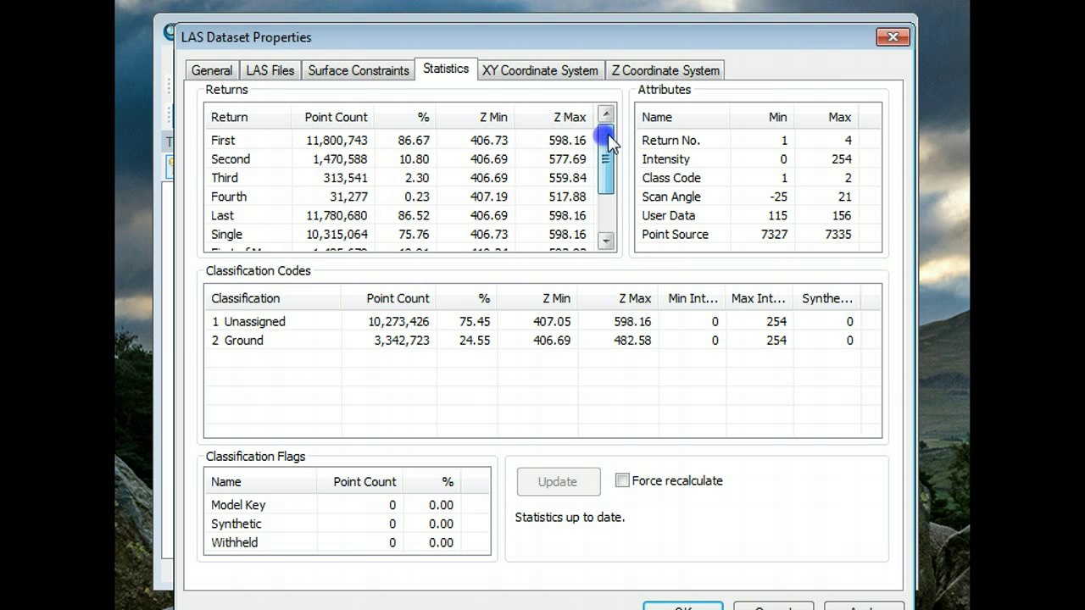
{"action": "left_click", "coordinate": [890, 38]}
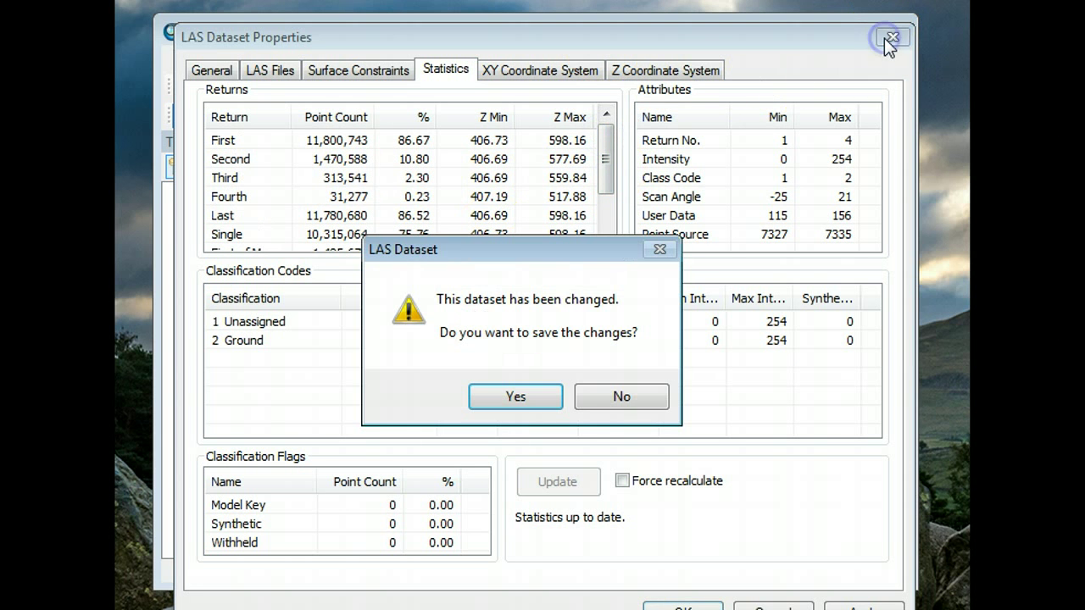
- Save the dataset changes and reopen the autzen.lasd properties
{"action": "left_click", "coordinate": [514, 396]}
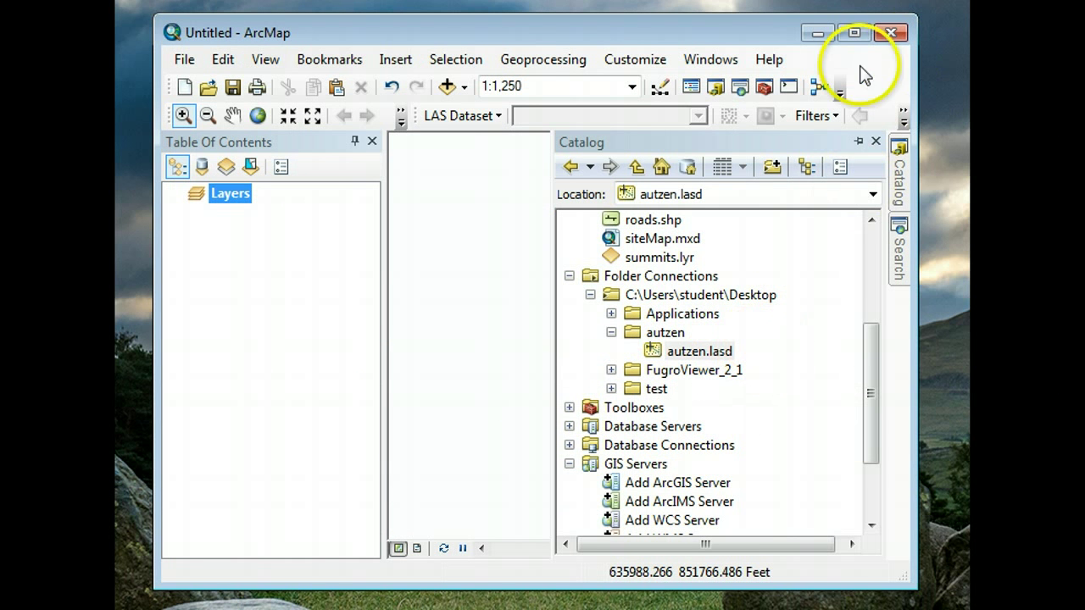
{"action": "mouse_move", "coordinate": [896, 161]}
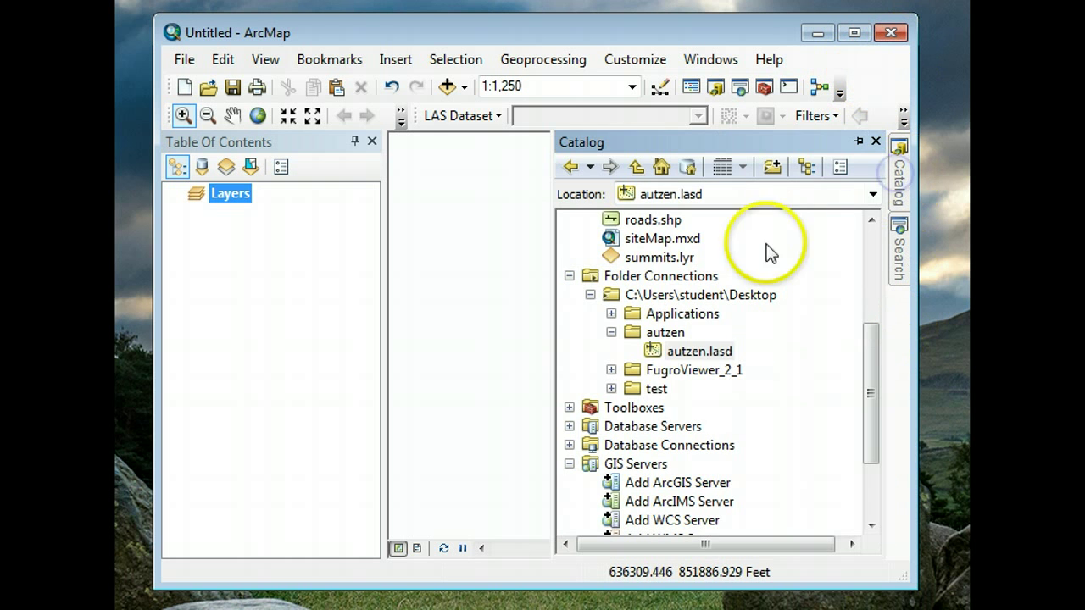
{"action": "left_click", "coordinate": [684, 354]}
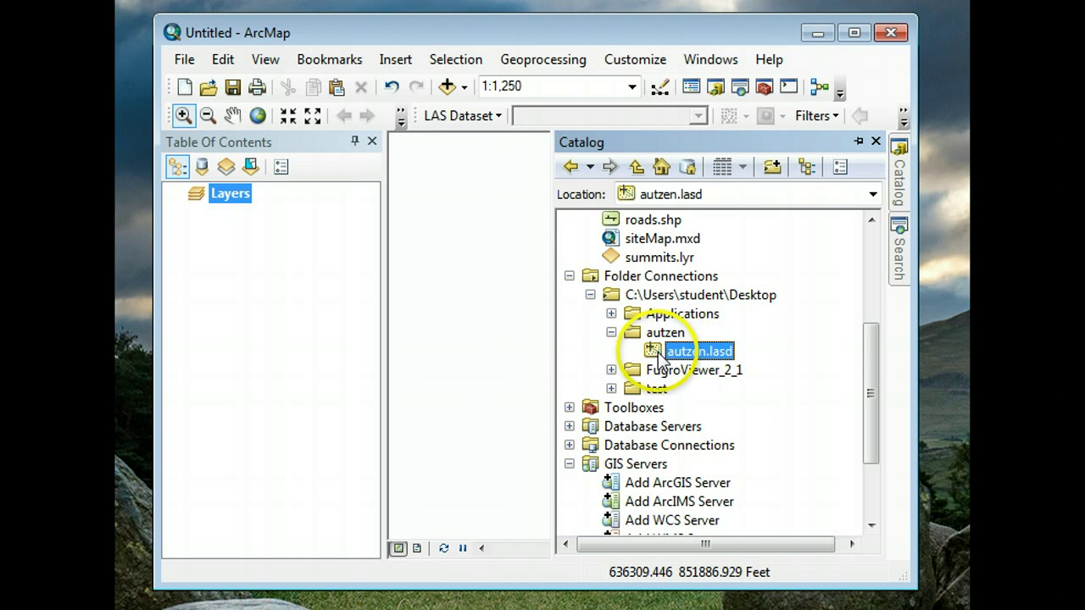
{"action": "right_click", "coordinate": [685, 352]}
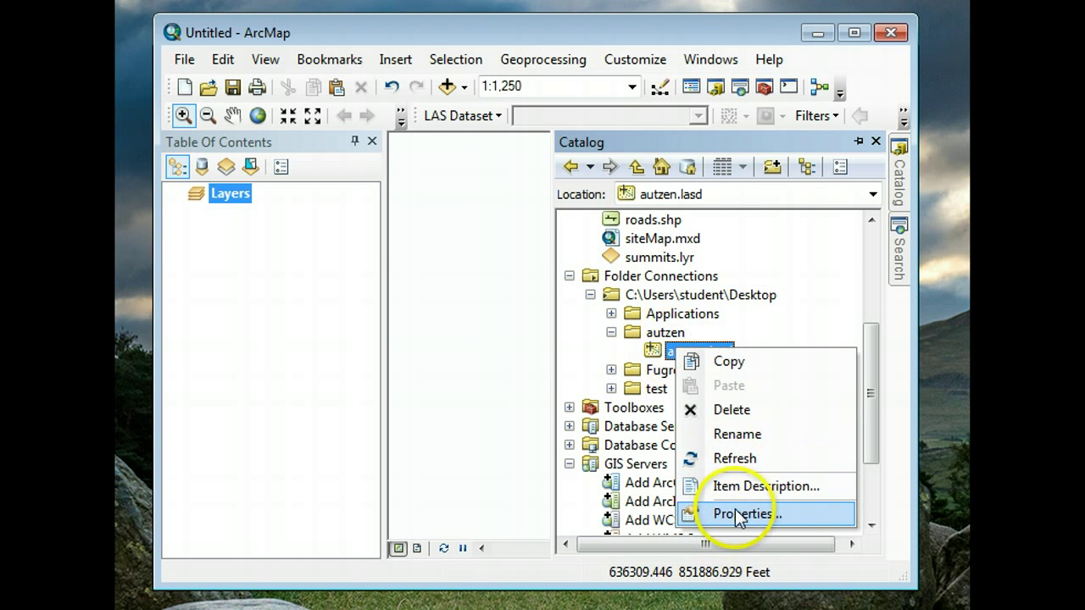
{"action": "left_click", "coordinate": [735, 510]}
- Check the NAD 1983 Oregon Statewide Lambert (Intl Feet) XY system and select NAVD 1988 for Z
{"action": "left_click", "coordinate": [546, 46]}
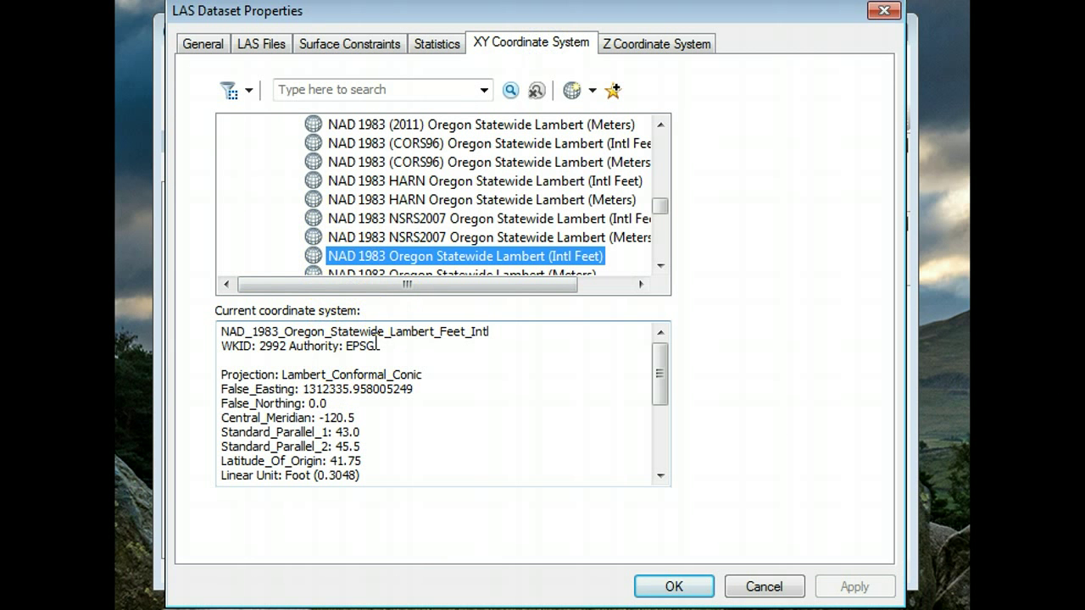
{"action": "left_click", "coordinate": [377, 344]}
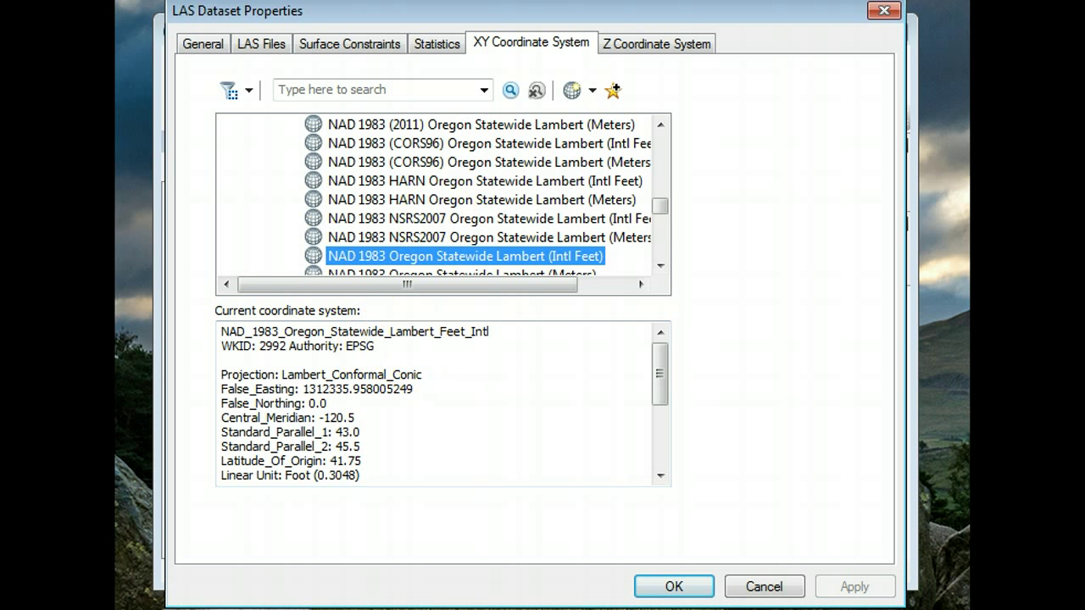
{"action": "left_click", "coordinate": [642, 44]}
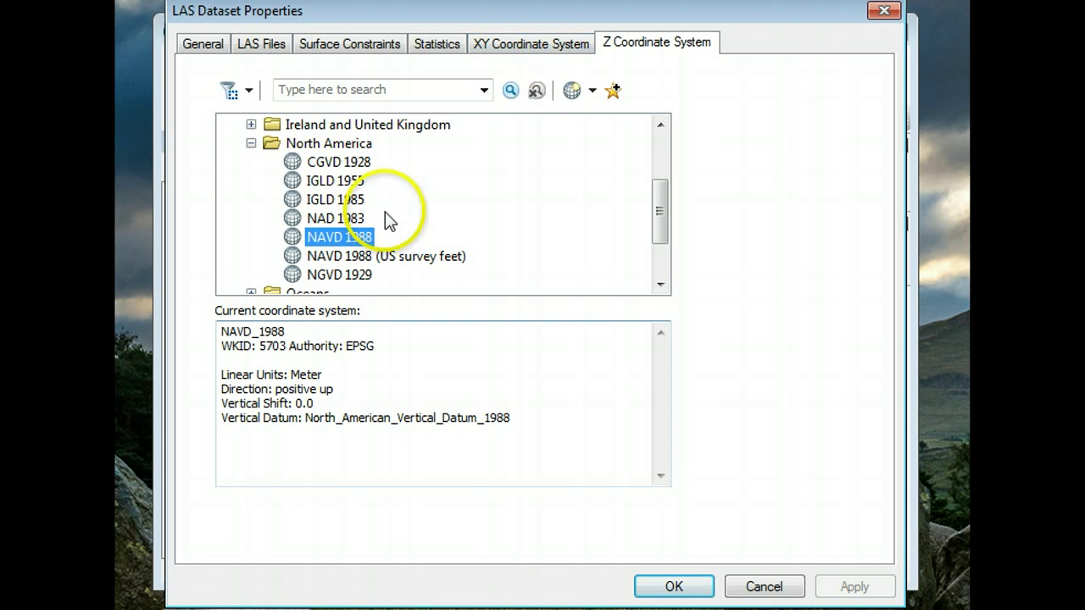
{"action": "left_click", "coordinate": [534, 44]}
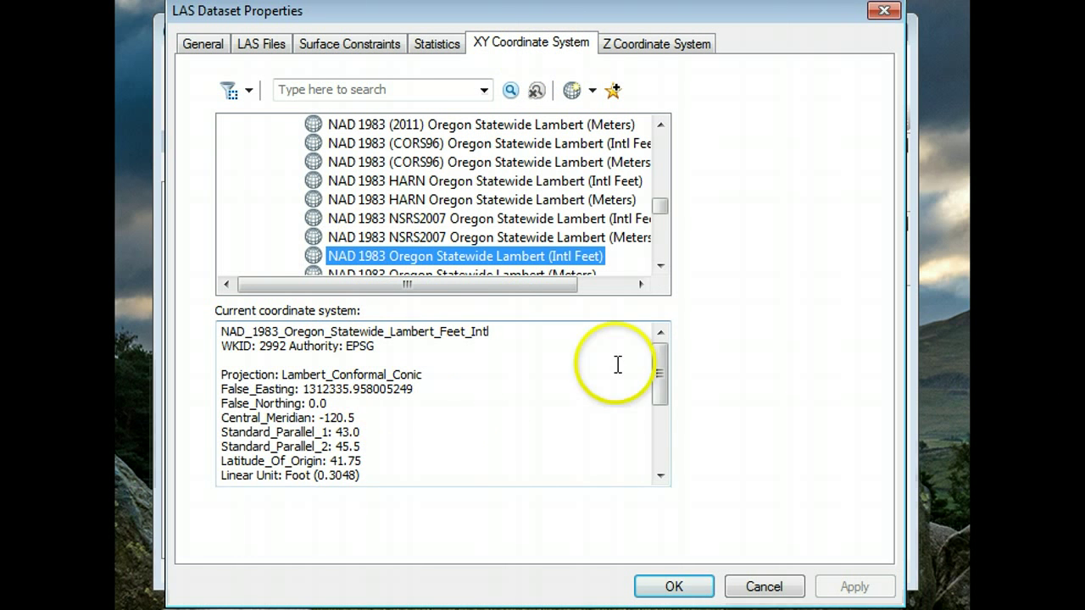
{"action": "left_click", "coordinate": [666, 390]}
{"action": "left_click_drag", "start_coordinate": [666, 390], "coordinate": [657, 344]}
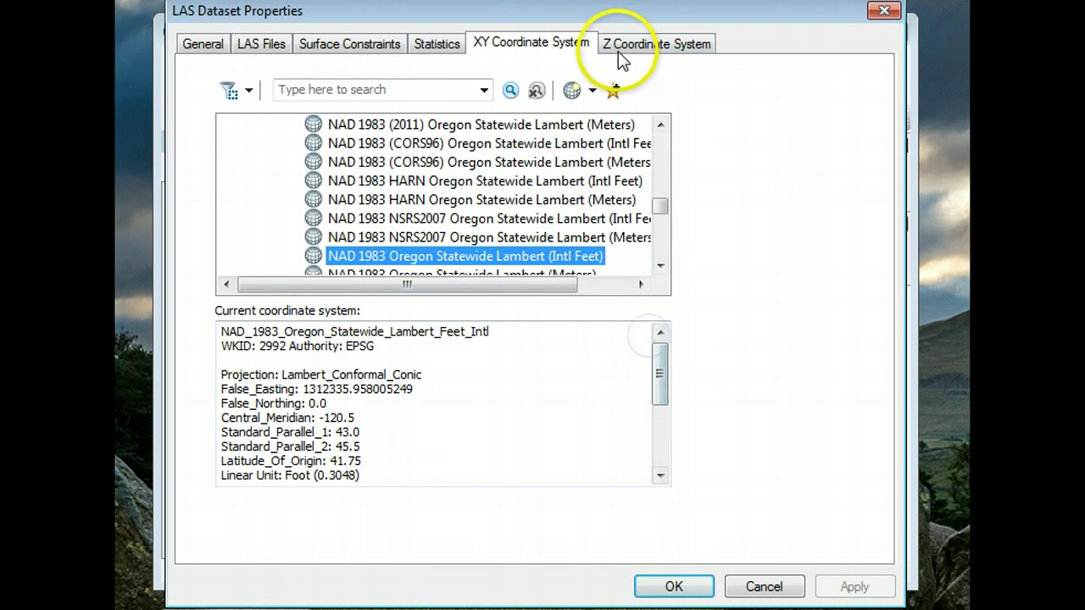
{"action": "left_click", "coordinate": [612, 47]}
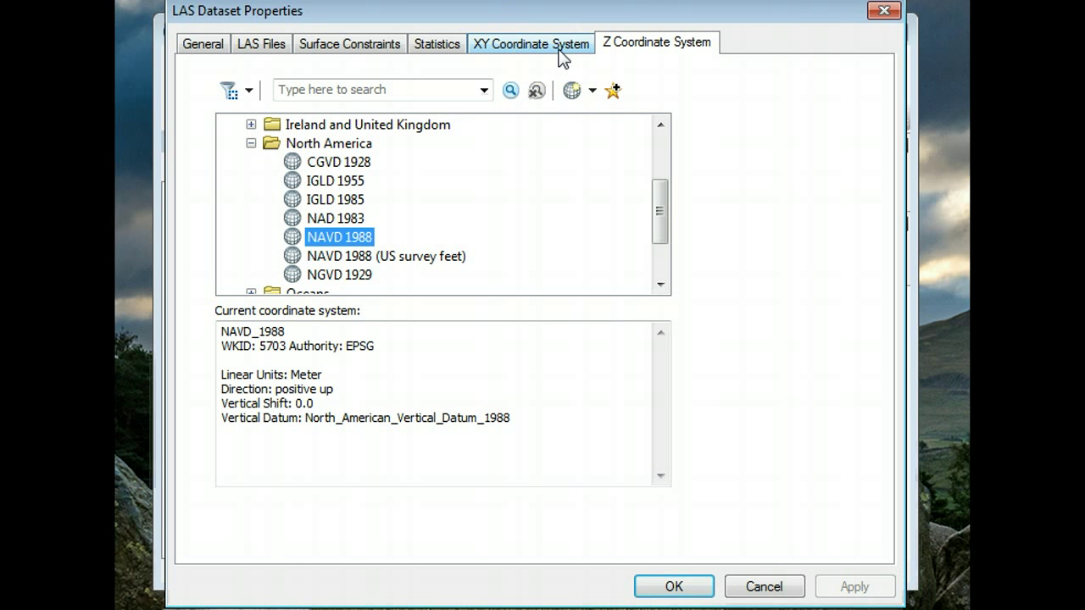
- Inspect NAVD 1988 via Copy and Modify, keeping its linear unit as Meter
{"action": "right_click", "coordinate": [336, 240]}
{"action": "left_click", "coordinate": [410, 310]}
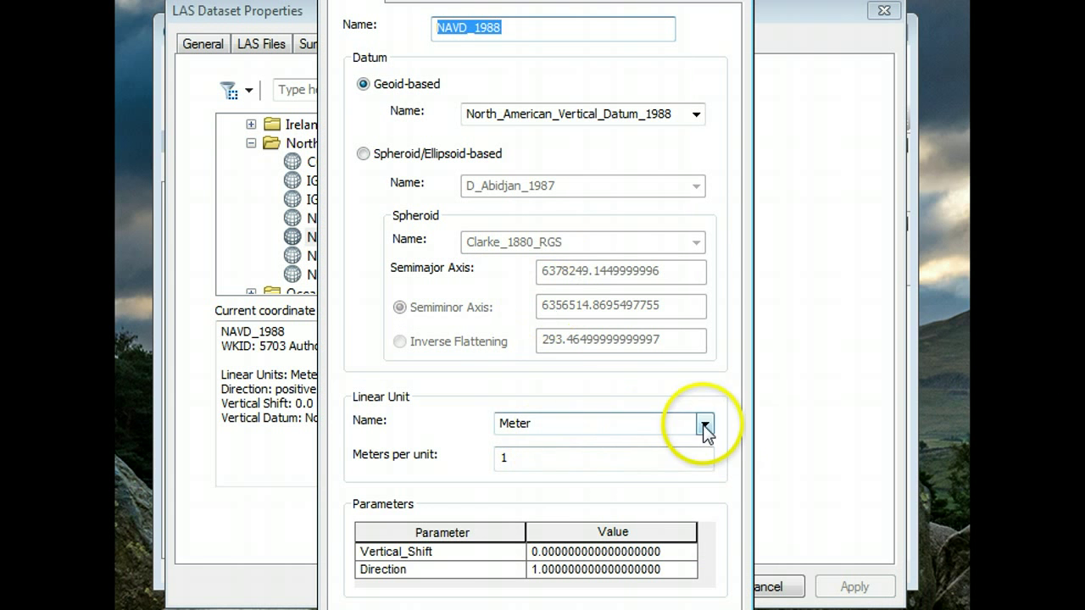
{"action": "left_click", "coordinate": [705, 423]}
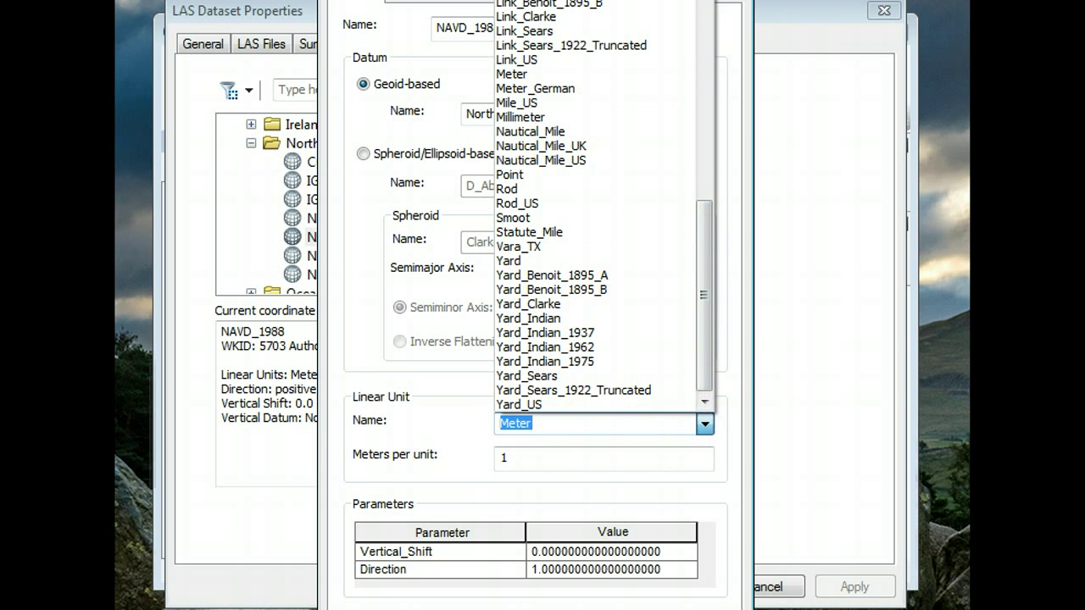
{"action": "key", "text": "Escape"}
{"action": "key", "text": "Escape"}
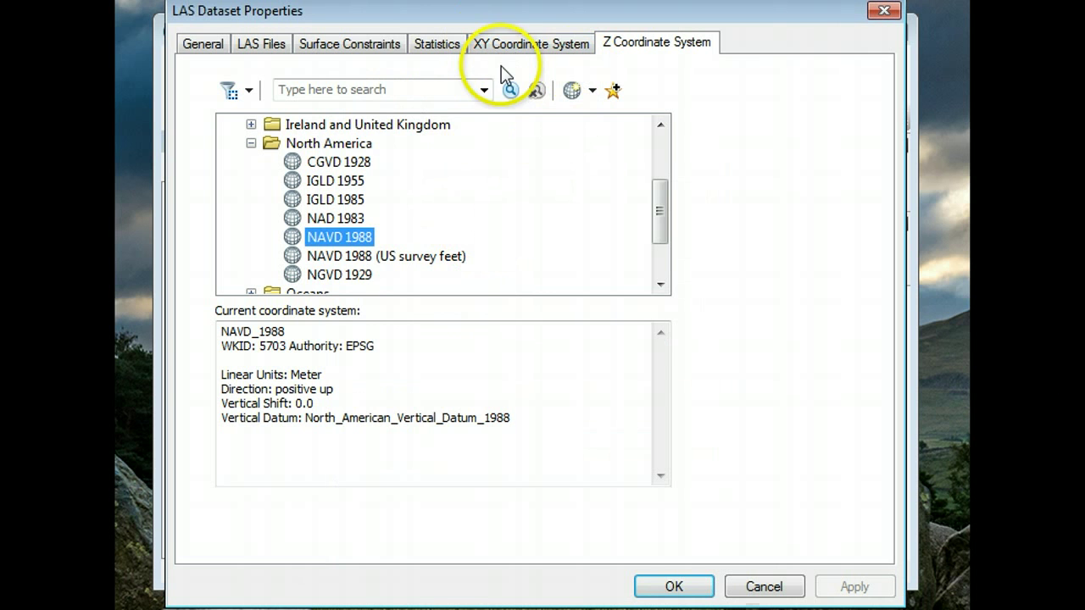
- Enable 'Store relative path names to data sources' on the General tab and apply the changes
{"action": "left_click", "coordinate": [203, 44]}
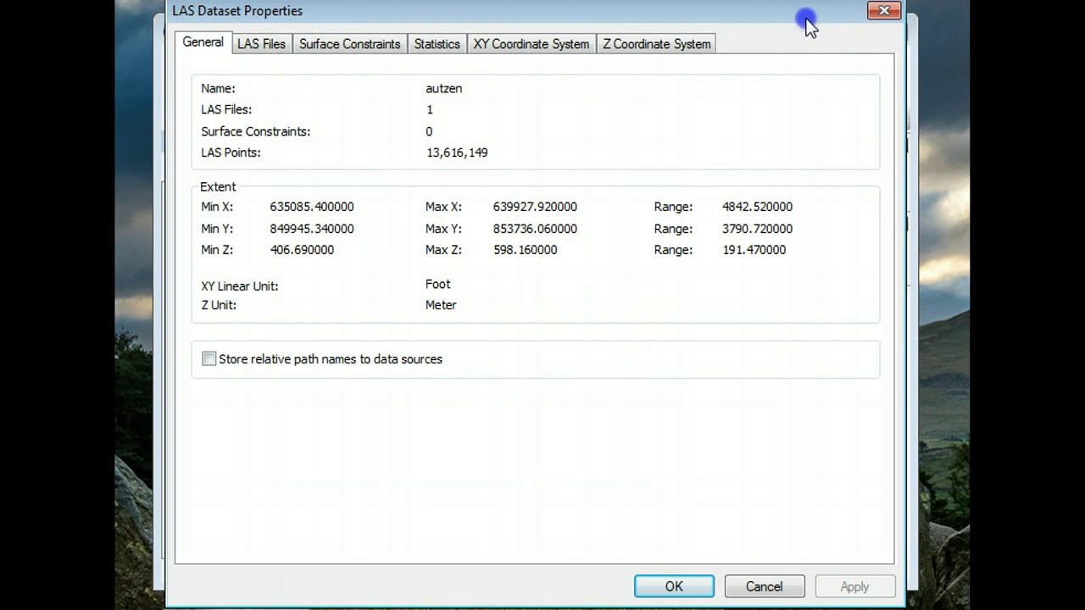
{"action": "left_click_drag", "start_coordinate": [806, 21], "coordinate": [806, 47]}
{"action": "left_click", "coordinate": [207, 386]}
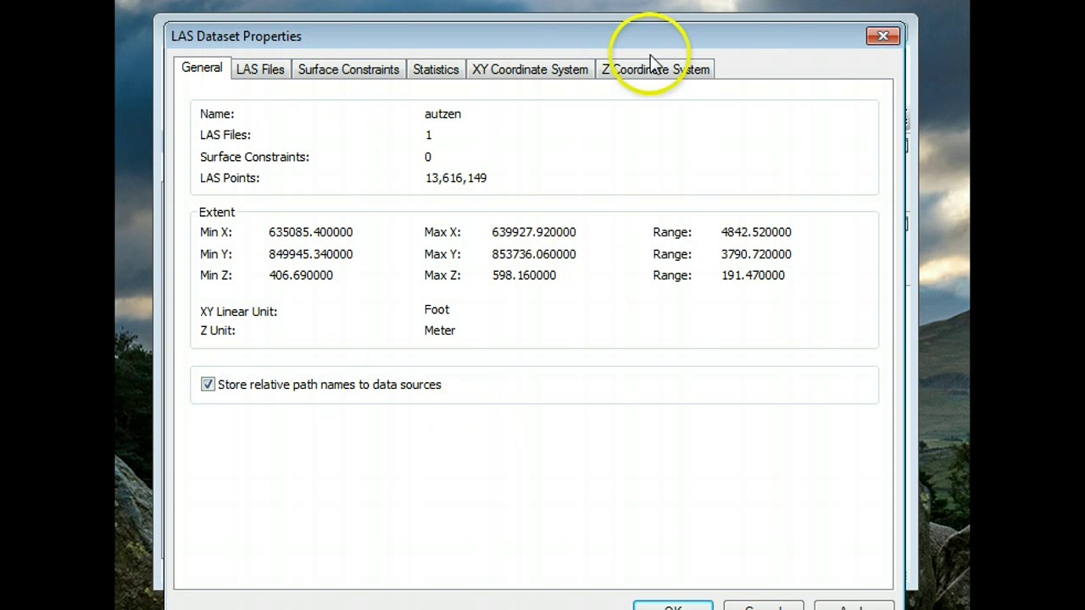
{"action": "left_click", "coordinate": [349, 71]}
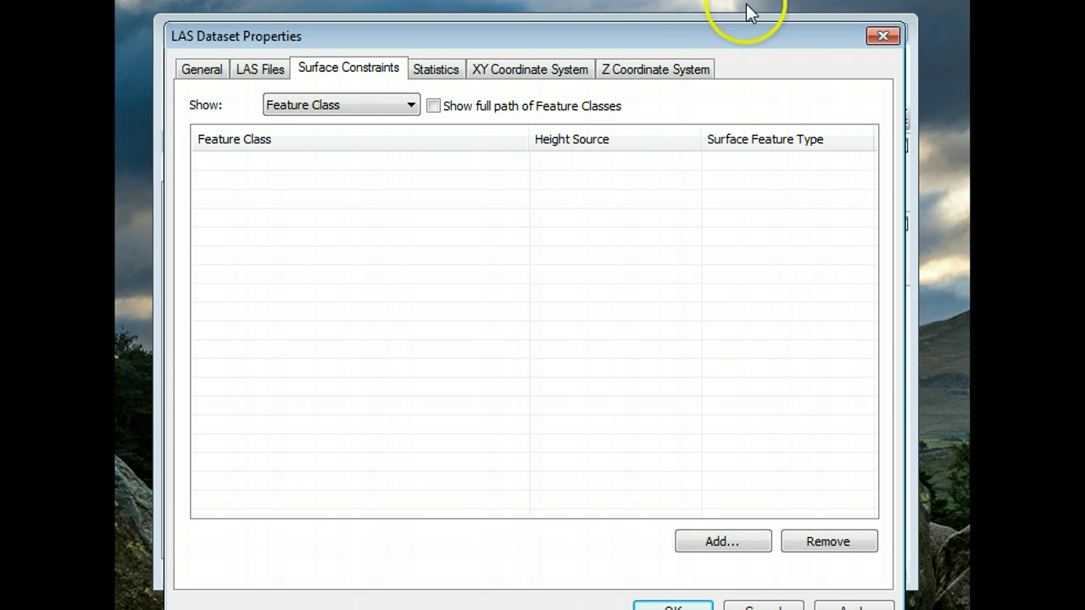
{"action": "left_click_drag", "start_coordinate": [748, 34], "coordinate": [719, 0]}
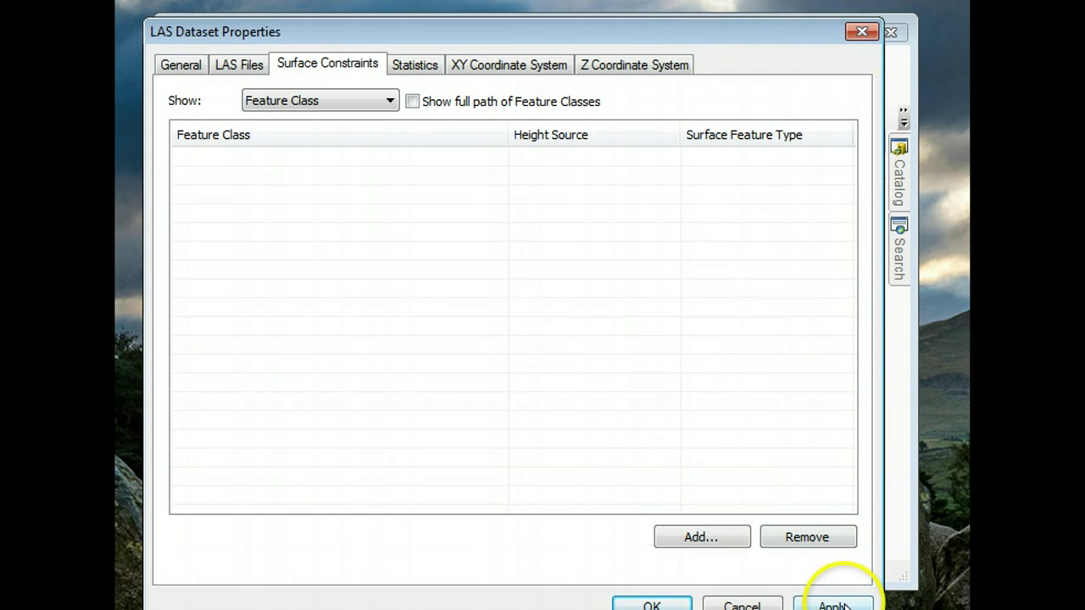
{"action": "left_click", "coordinate": [840, 604]}
{"action": "left_click", "coordinate": [652, 603]}
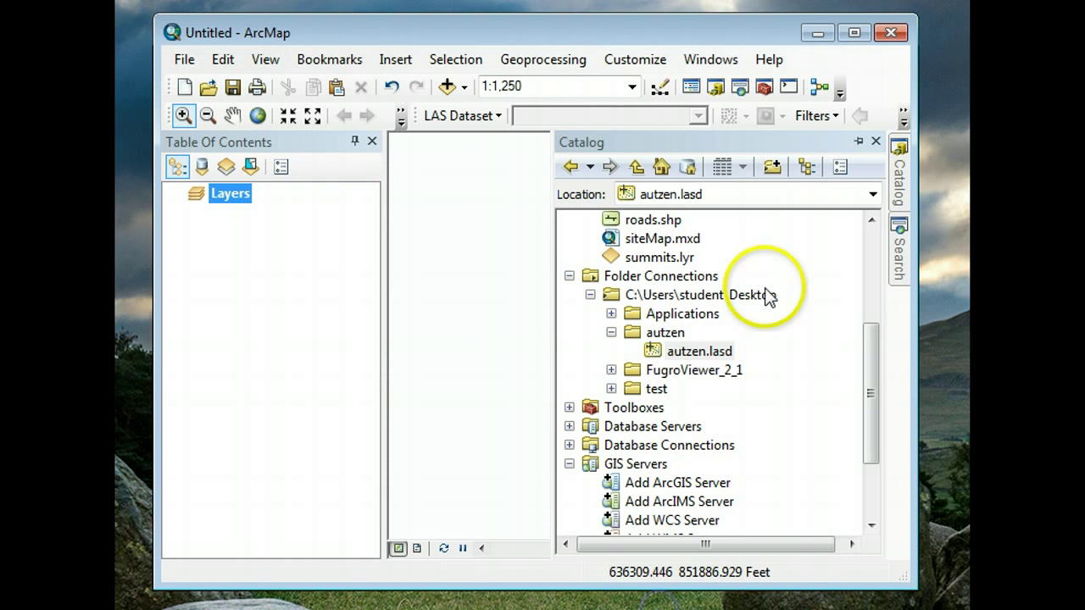
{"action": "right_click", "coordinate": [873, 383]}
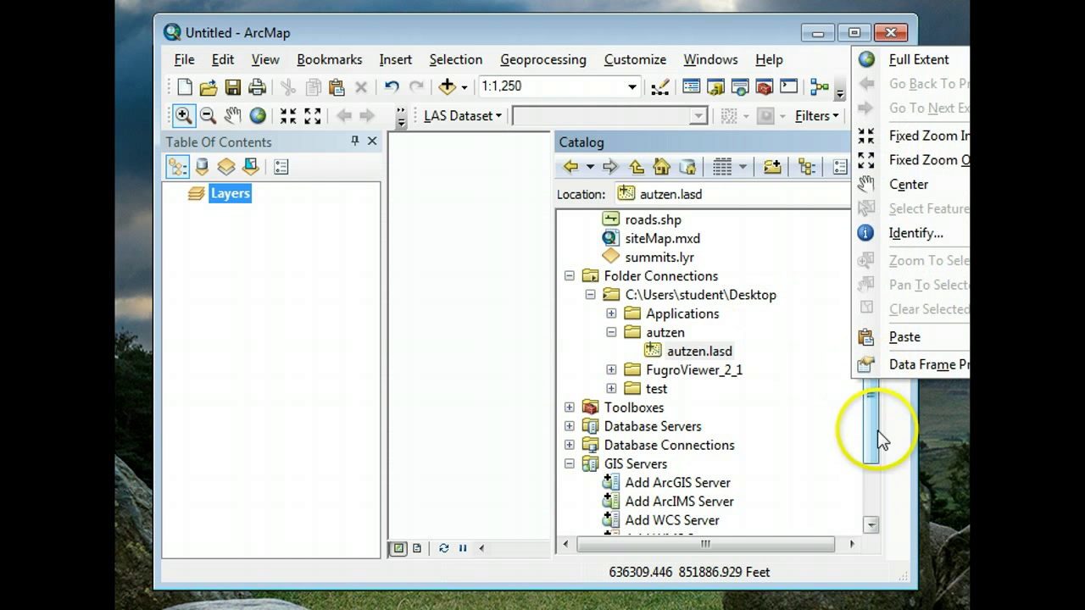
{"action": "left_click", "coordinate": [683, 353]}
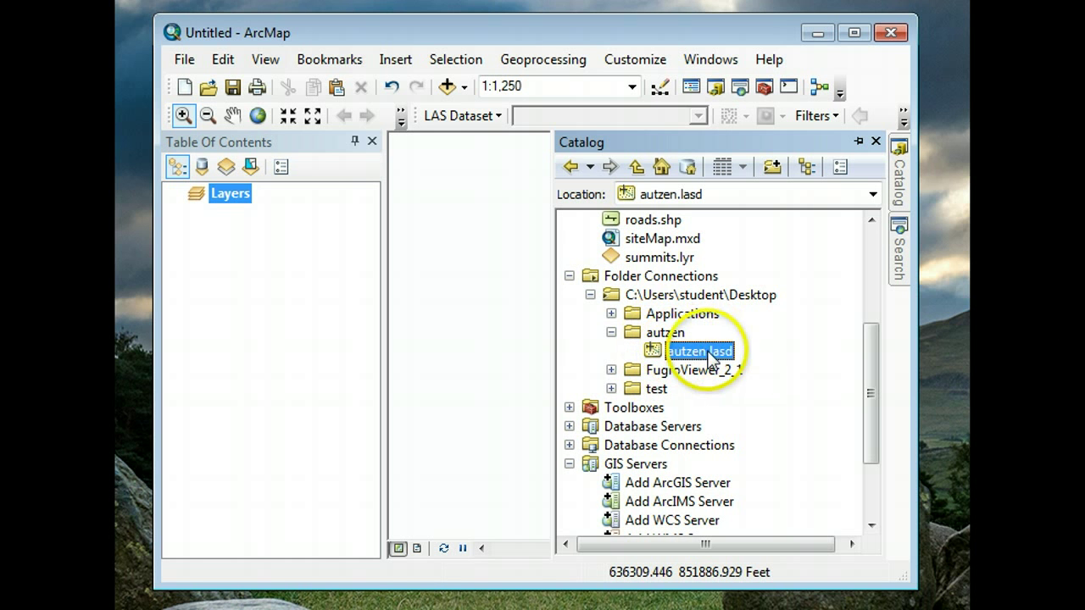
{"action": "right_click", "coordinate": [683, 353]}
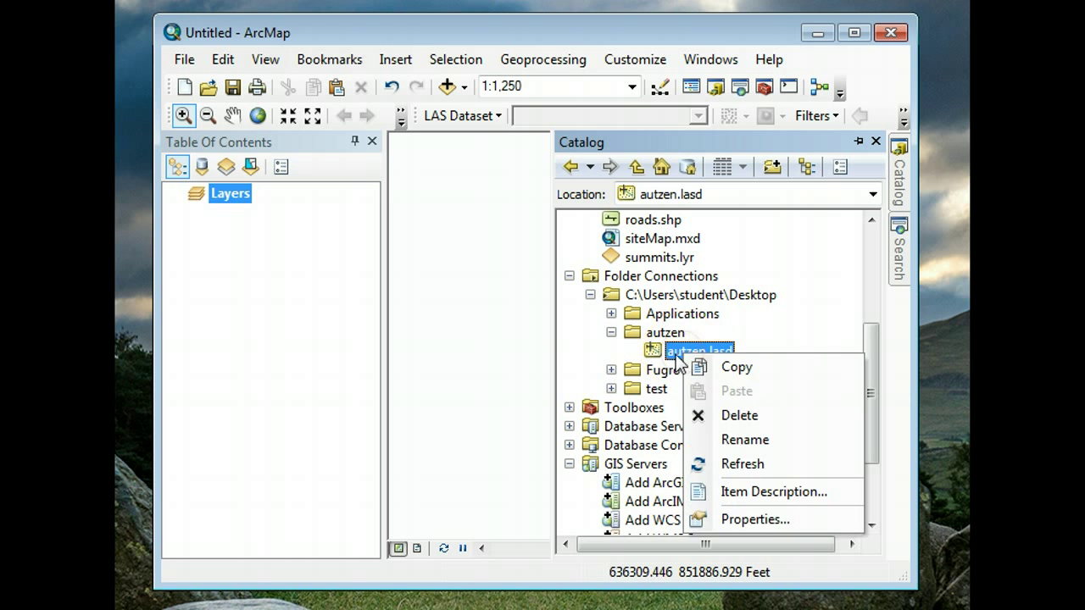
{"action": "left_click", "coordinate": [678, 351]}
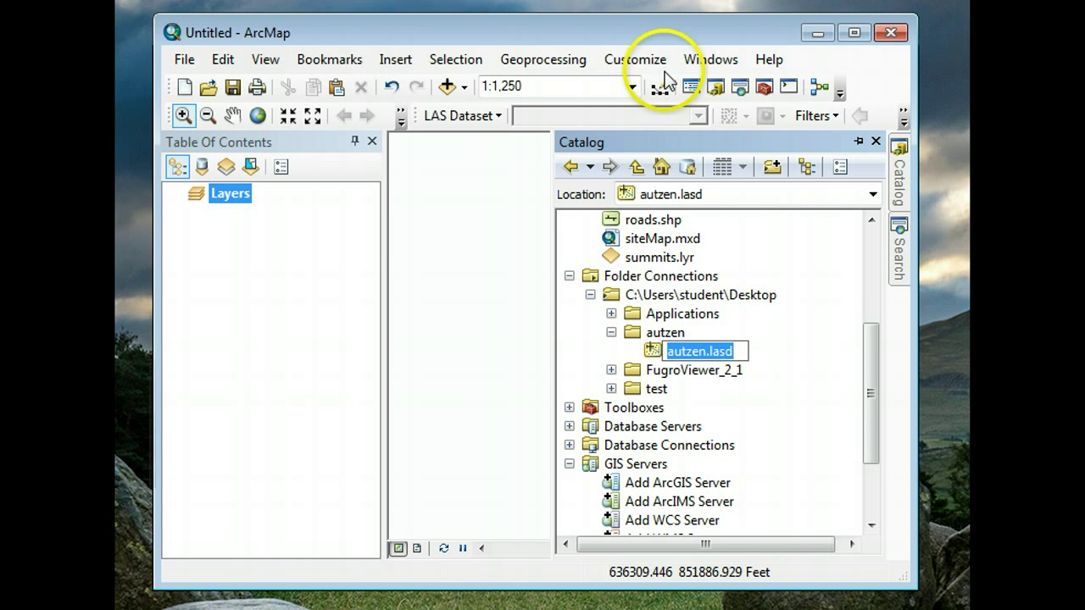
{"action": "key", "text": "shift+F10"}
{"action": "left_click", "coordinate": [934, 208]}
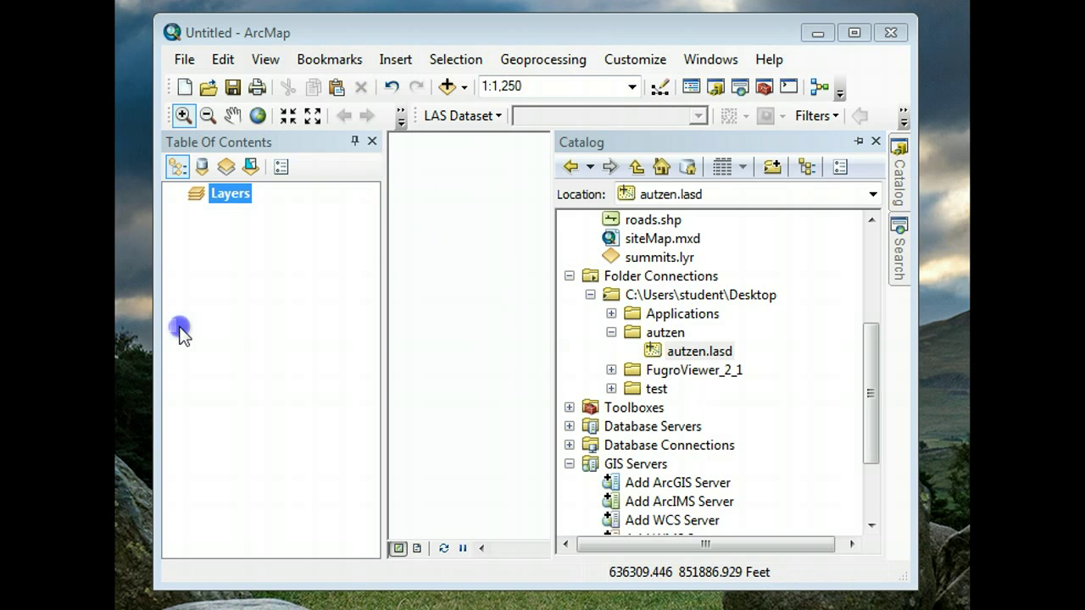
- Open the autzen folder on the desktop in Windows Explorer
{"action": "left_click_drag", "start_coordinate": [323, 25], "coordinate": [778, 194]}
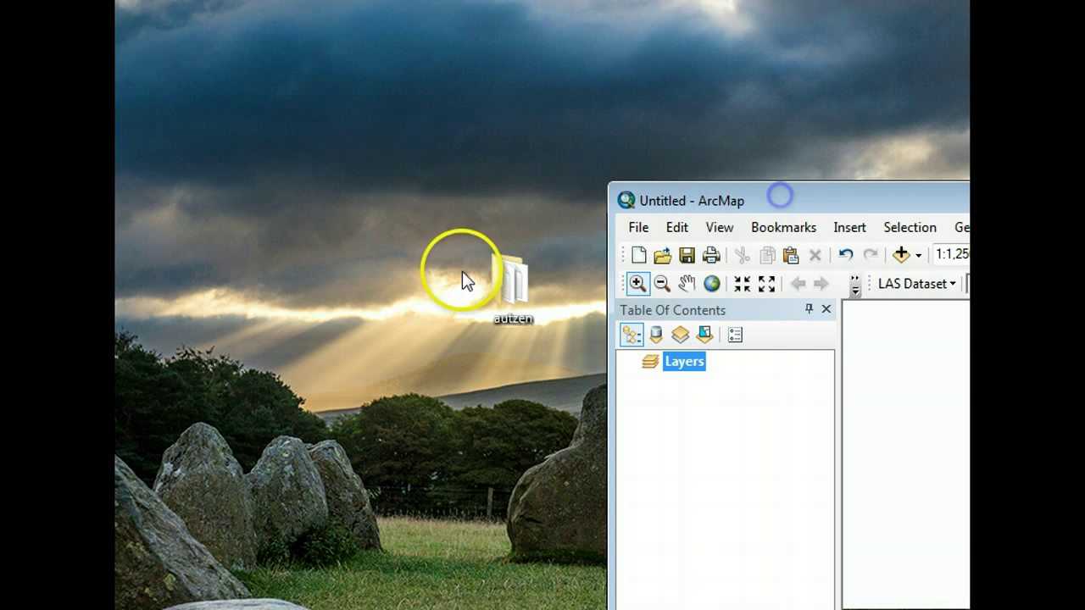
{"action": "double_click", "coordinate": [514, 286]}
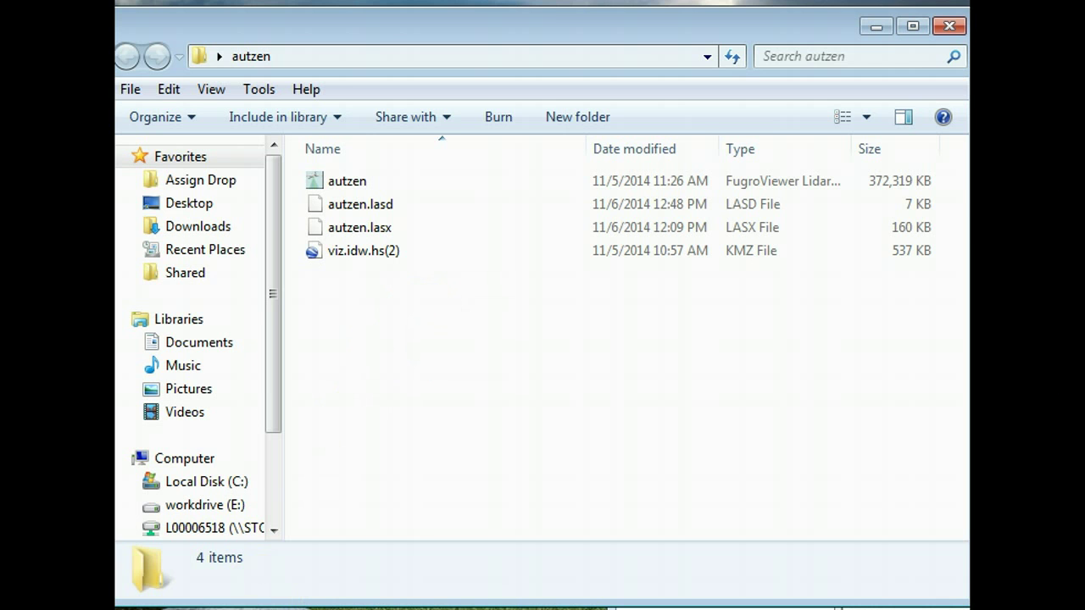
{"action": "left_click_drag", "start_coordinate": [511, 17], "coordinate": [552, 41]}
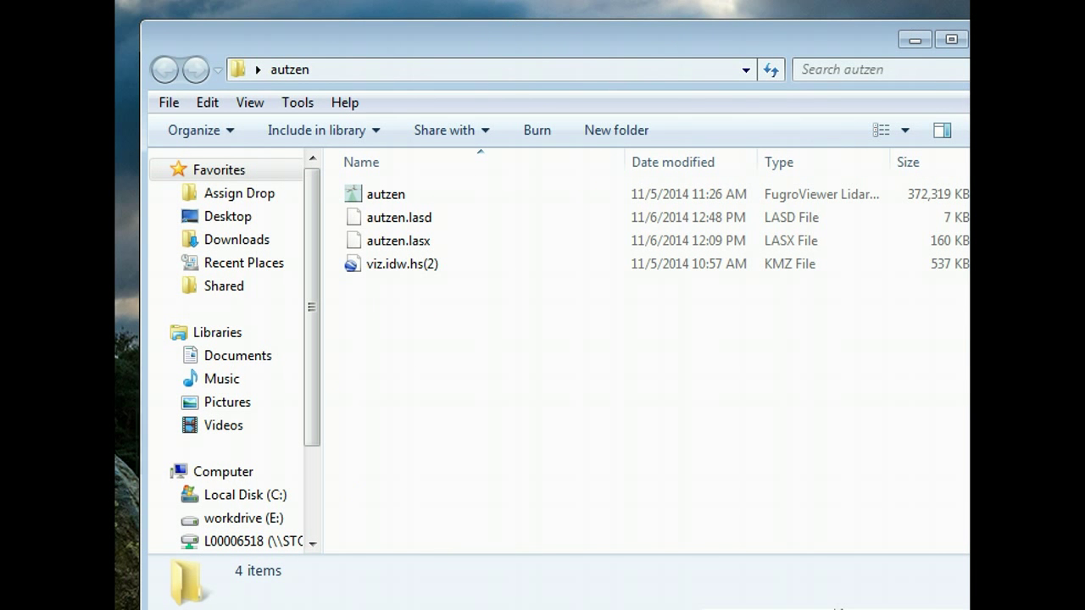
- Create a new empty text document named autzen.txt in the folder
{"action": "right_click", "coordinate": [438, 384]}
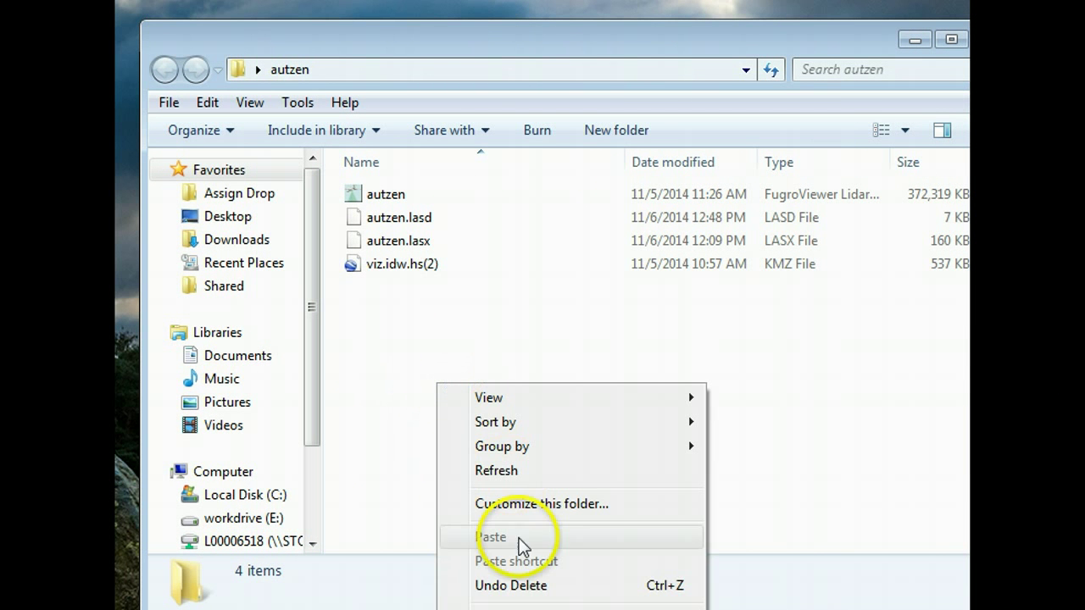
{"action": "mouse_move", "coordinate": [508, 607]}
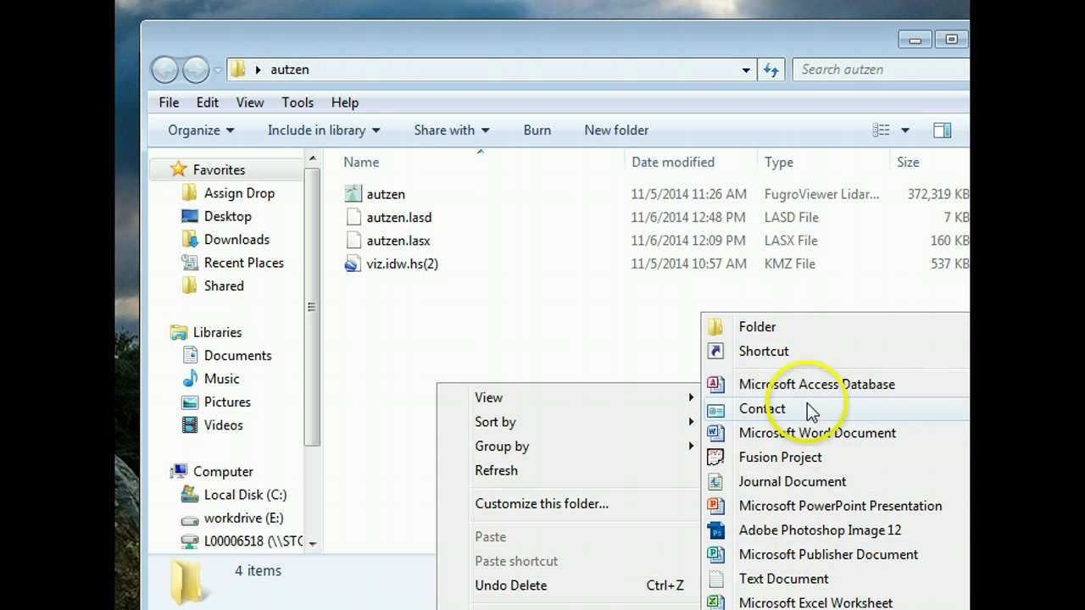
{"action": "left_click", "coordinate": [787, 580]}
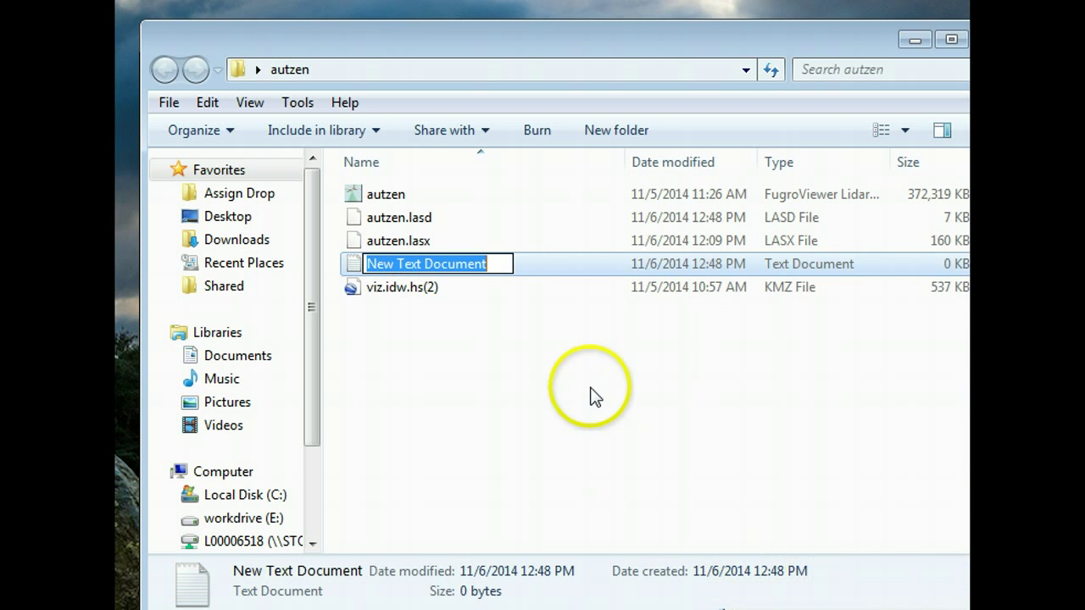
{"action": "type", "text": "aus"}
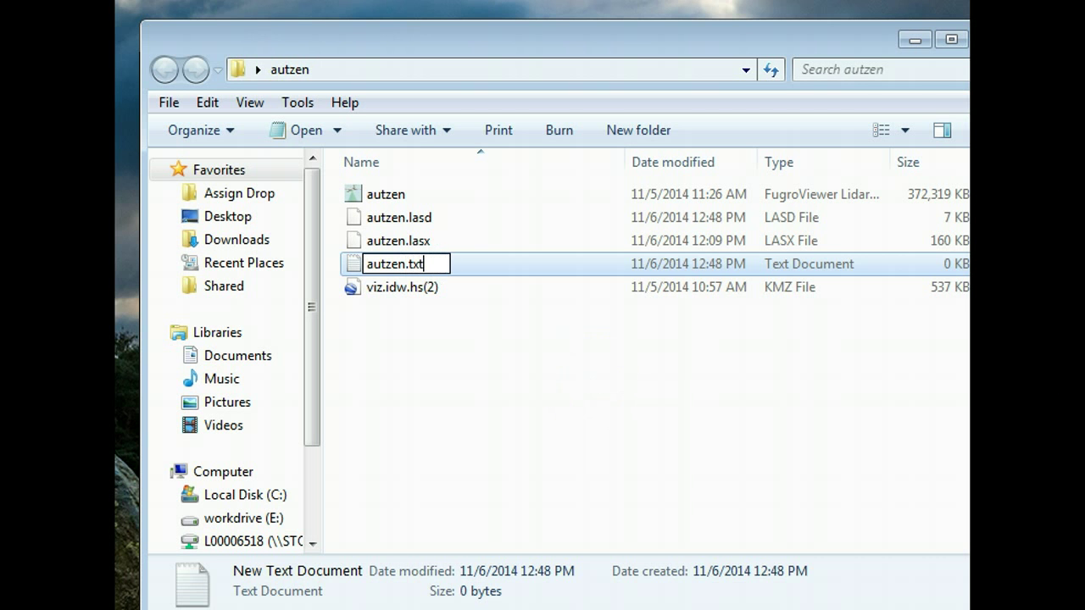
{"action": "left_click", "coordinate": [616, 343]}
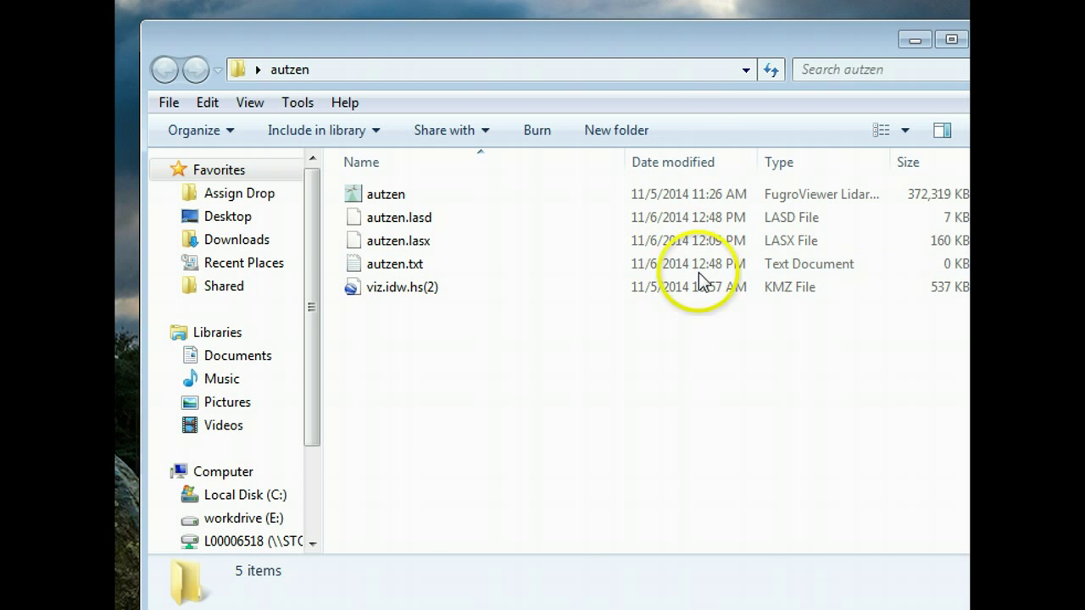
{"action": "left_click_drag", "start_coordinate": [669, 50], "coordinate": [638, 45]}
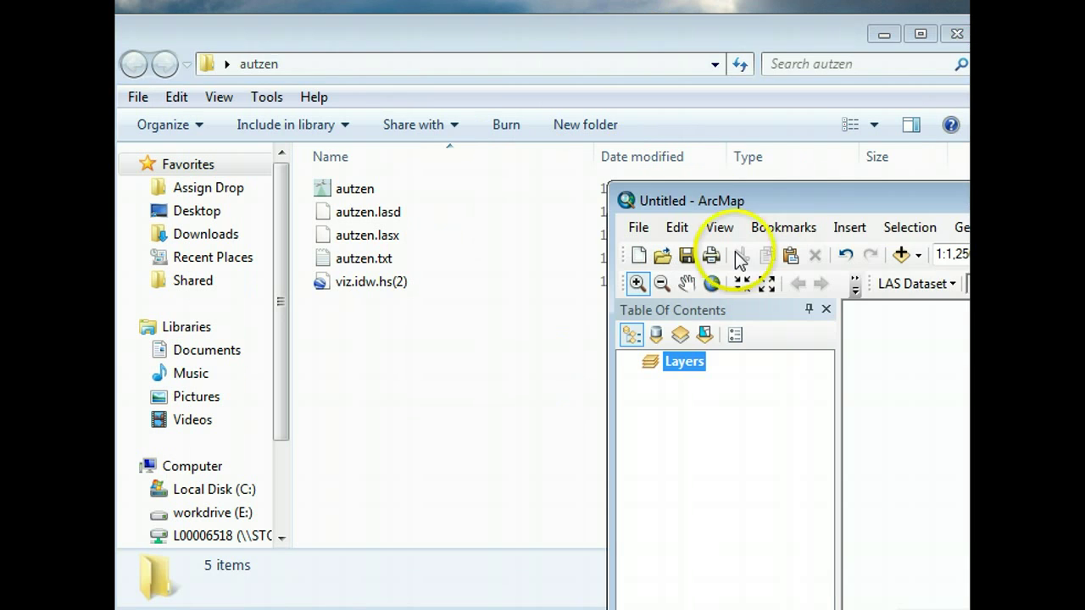
- Bring ArcMap back over the folder with the Catalog tree showing
{"action": "left_click_drag", "start_coordinate": [819, 206], "coordinate": [331, 26]}
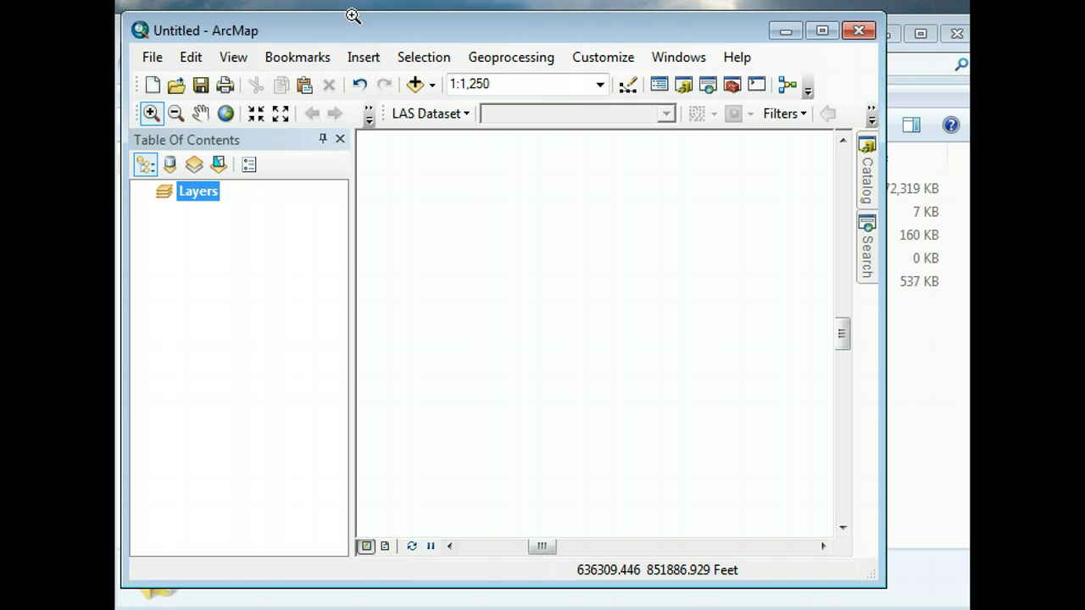
{"action": "key", "text": "super"}
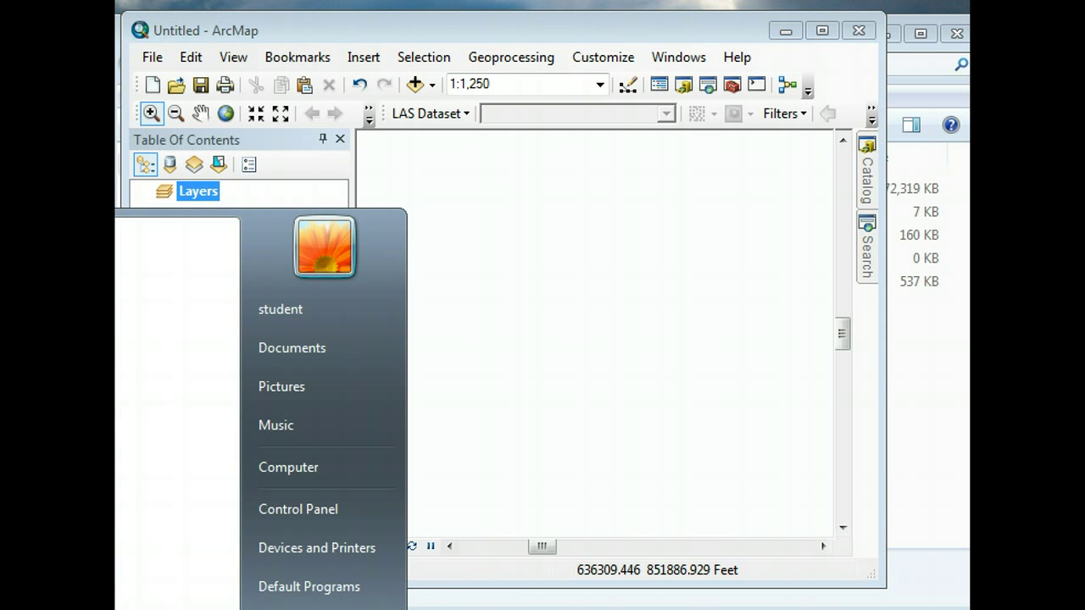
{"action": "left_click", "coordinate": [483, 17]}
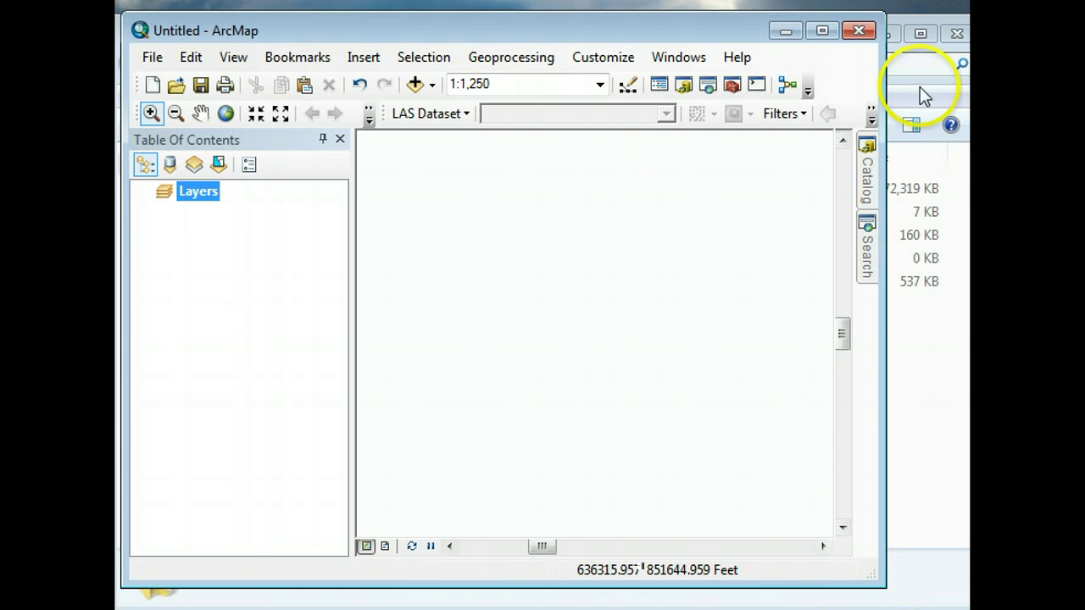
{"action": "left_click", "coordinate": [866, 174]}
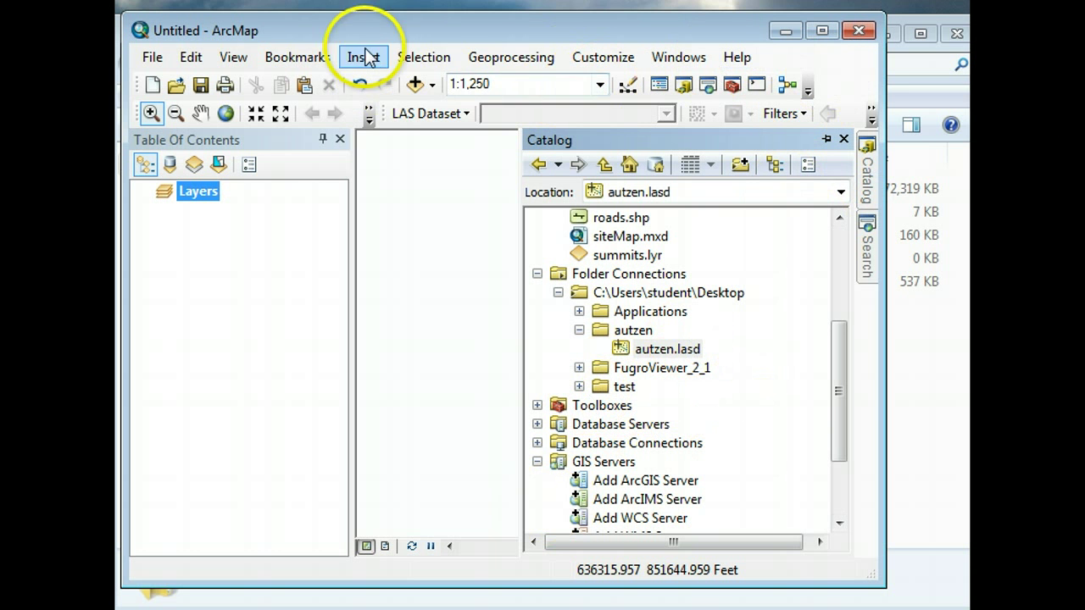
{"action": "left_click", "coordinate": [502, 68]}
{"action": "left_click", "coordinate": [496, 64]}
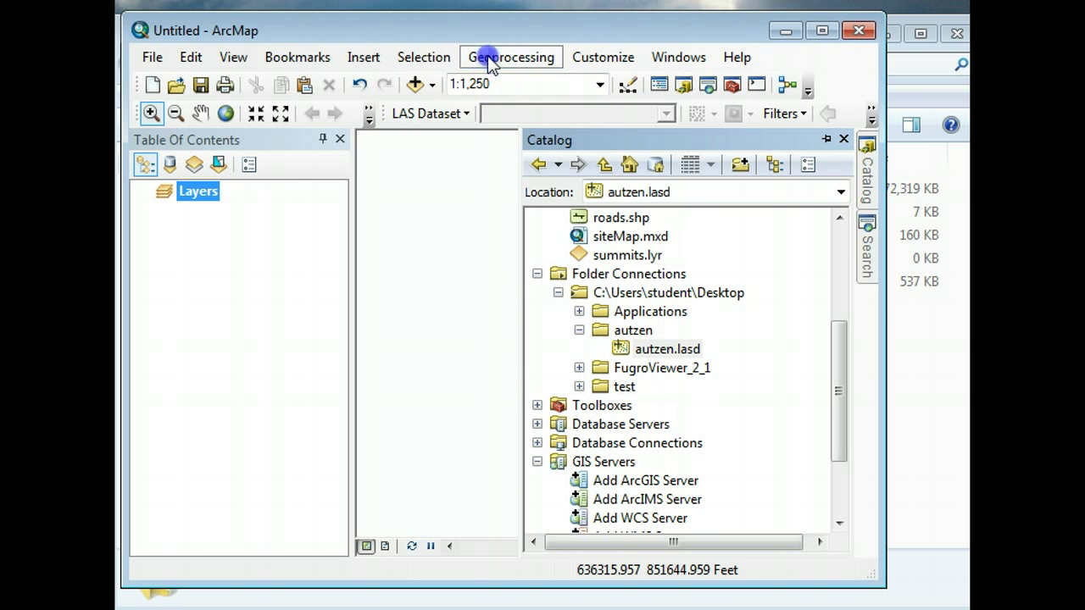
{"action": "left_click", "coordinate": [489, 65]}
- Search for 'las statistics' and open the LAS Dataset Statistics tool from the results
{"action": "left_click", "coordinate": [878, 256]}
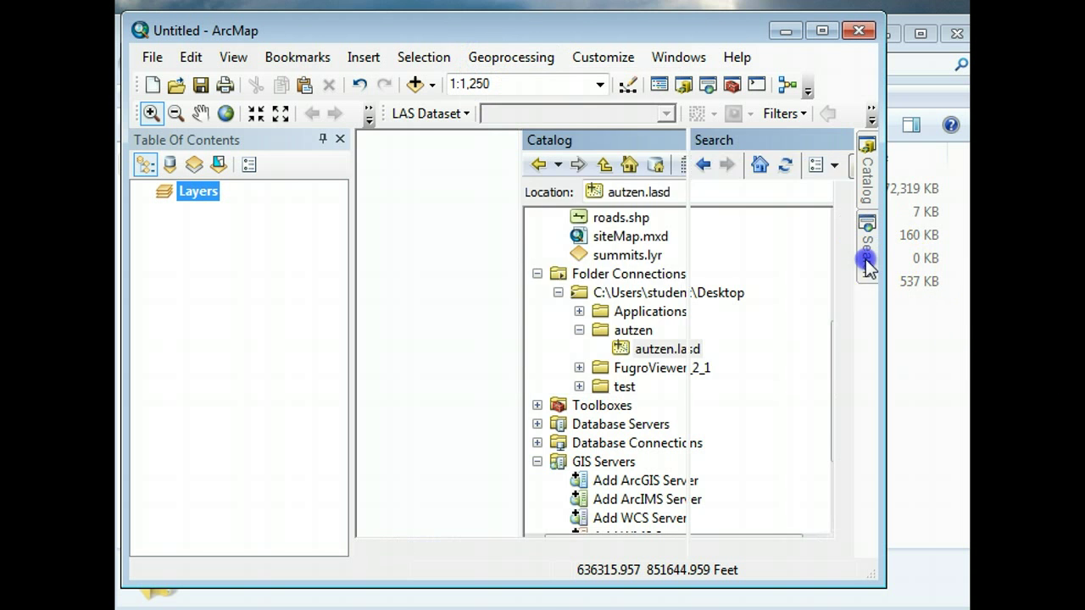
{"action": "left_click", "coordinate": [629, 227]}
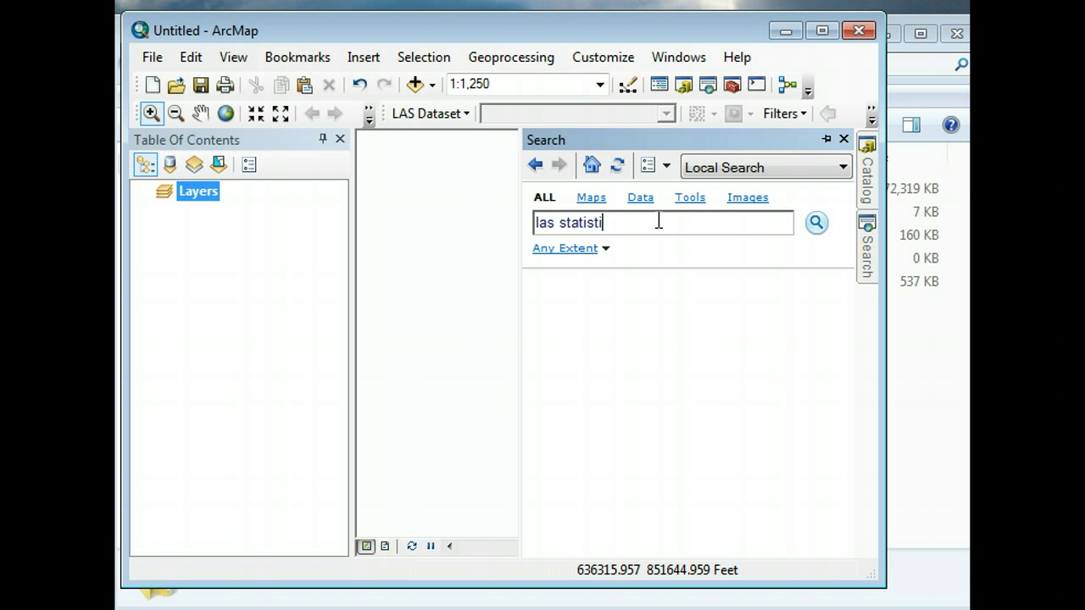
{"action": "key", "text": "Return"}
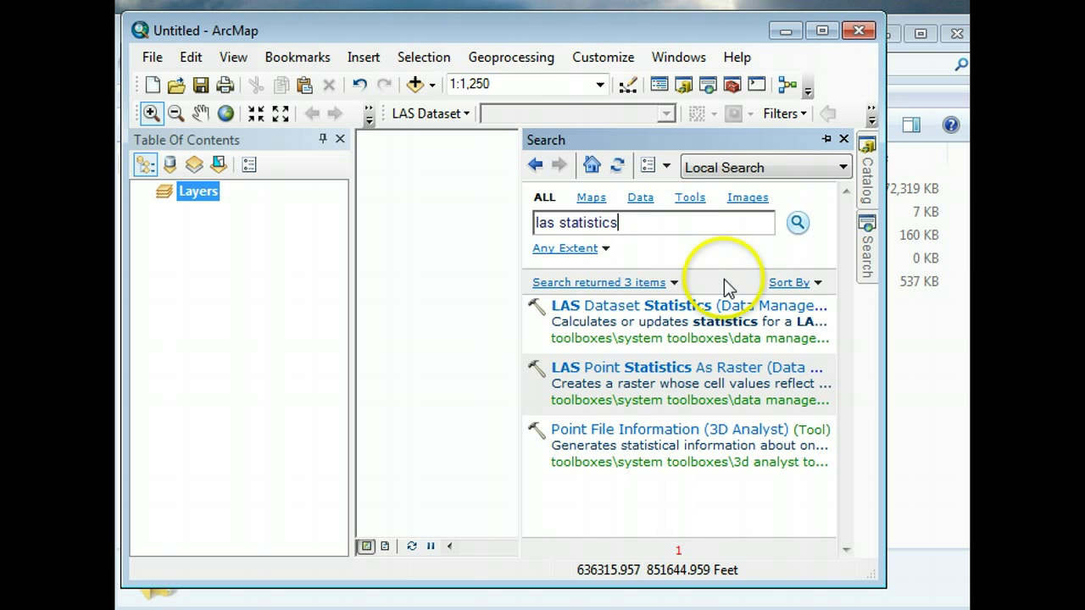
{"action": "left_click", "coordinate": [648, 306]}
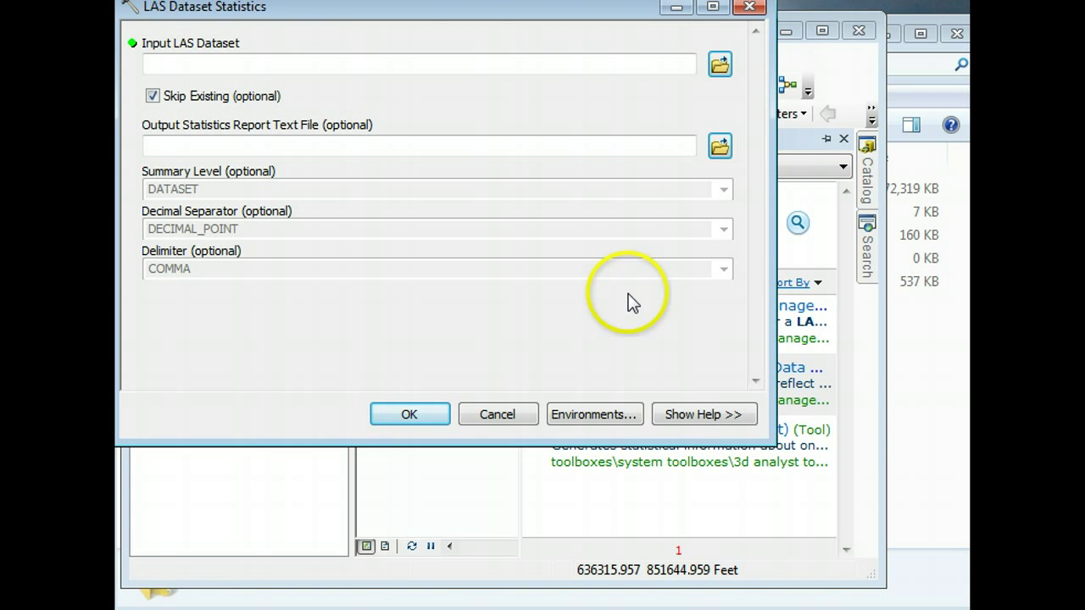
- Set the Input LAS Dataset to autzen.lasd from the Desktop autzen folder
{"action": "left_click_drag", "start_coordinate": [624, 14], "coordinate": [642, 48]}
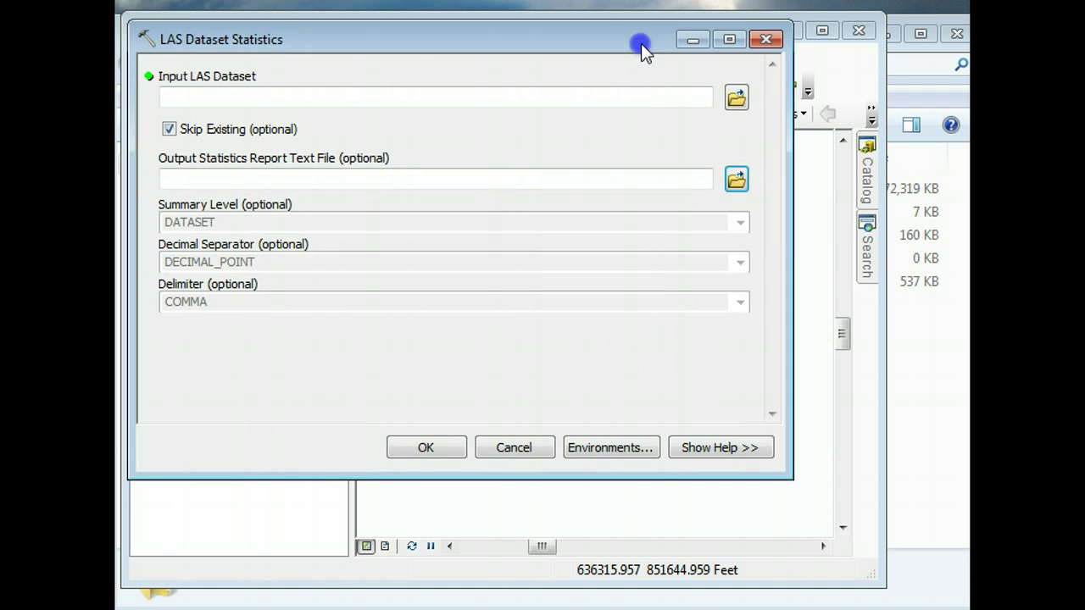
{"action": "left_click", "coordinate": [736, 96]}
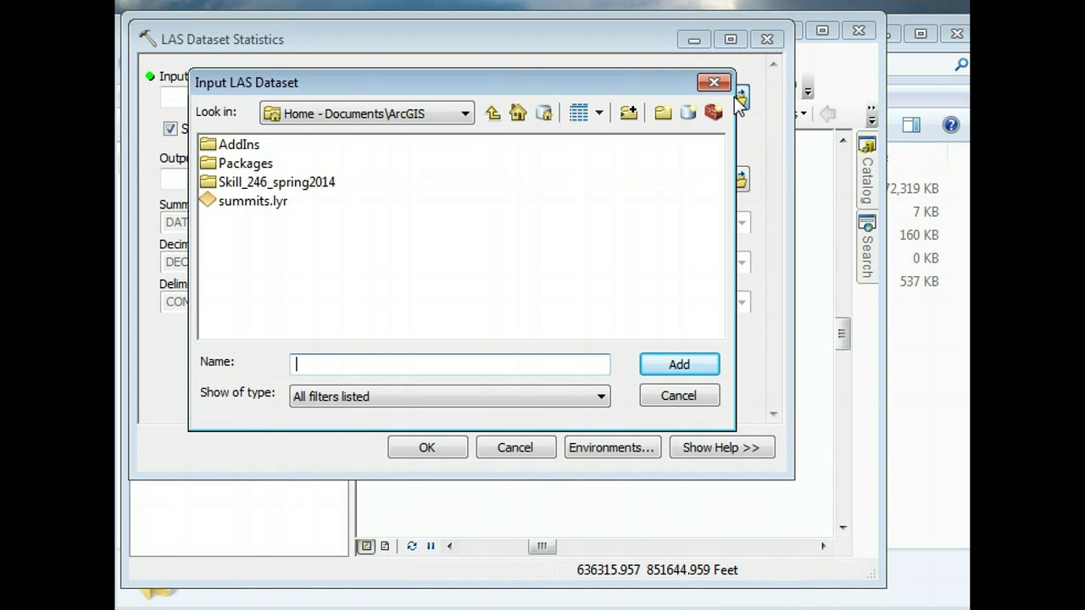
{"action": "left_click", "coordinate": [389, 115]}
{"action": "left_click", "coordinate": [383, 174]}
{"action": "double_click", "coordinate": [238, 163]}
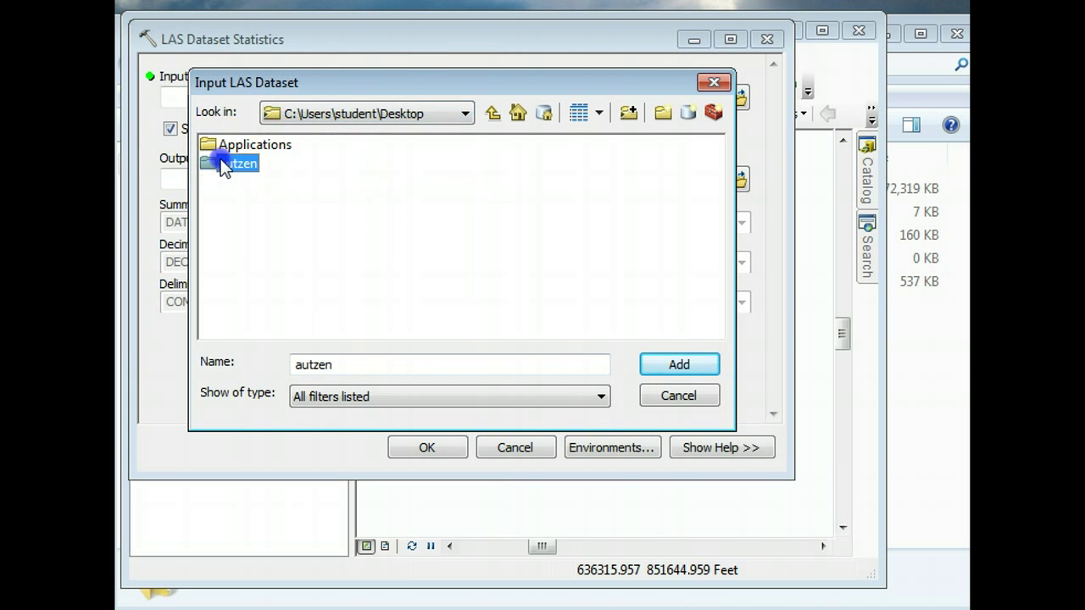
{"action": "left_click", "coordinate": [250, 145]}
{"action": "left_click", "coordinate": [693, 366]}
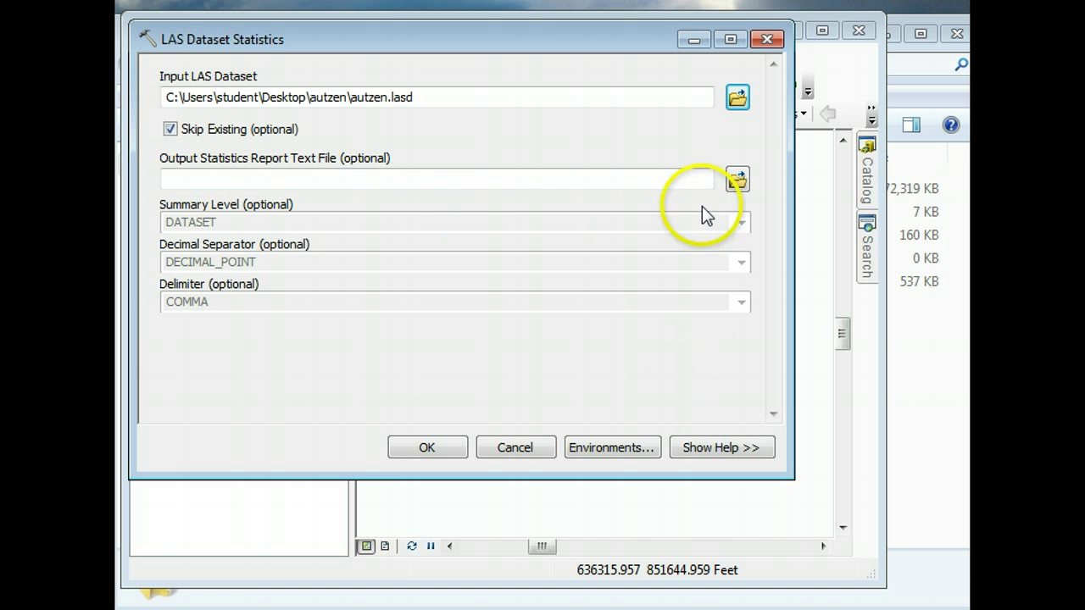
- Rename the existing report file in the autzen folder to autzen2.txt
{"action": "left_click", "coordinate": [739, 180]}
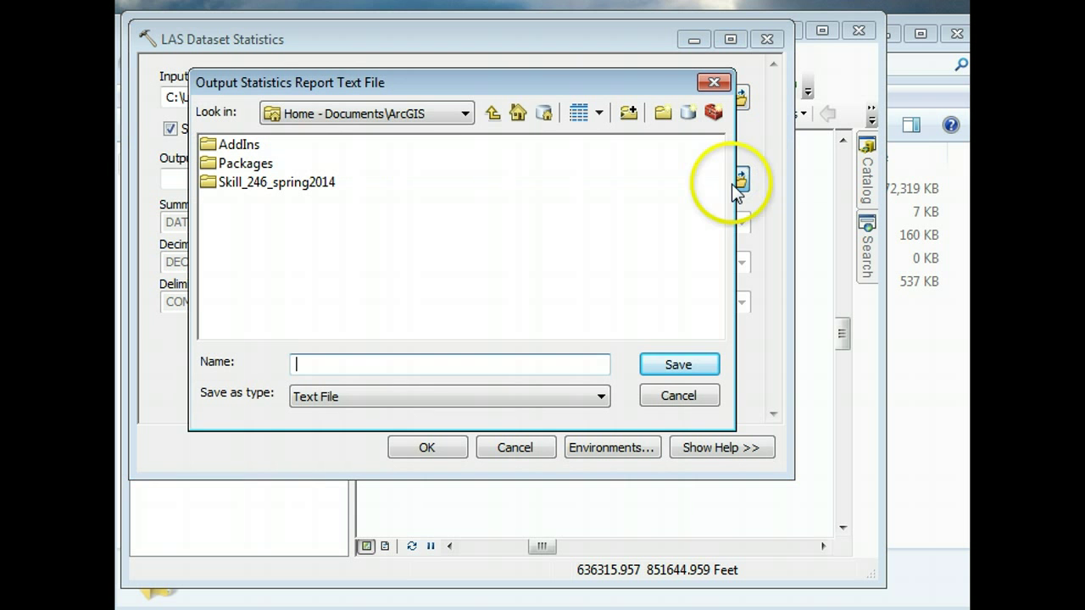
{"action": "left_click", "coordinate": [421, 112]}
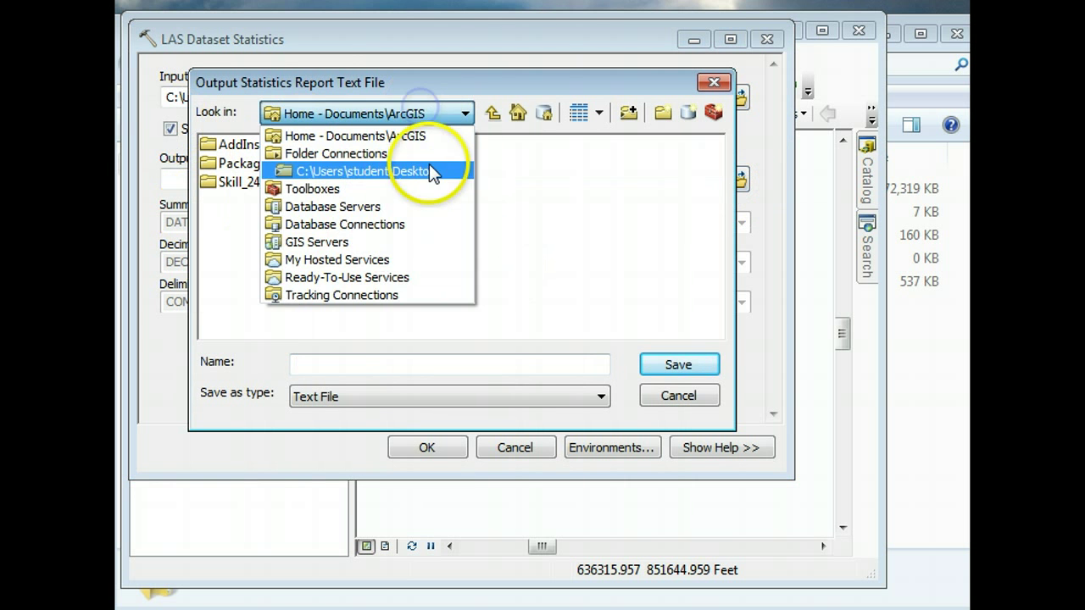
{"action": "left_click", "coordinate": [429, 167]}
{"action": "left_click", "coordinate": [215, 166]}
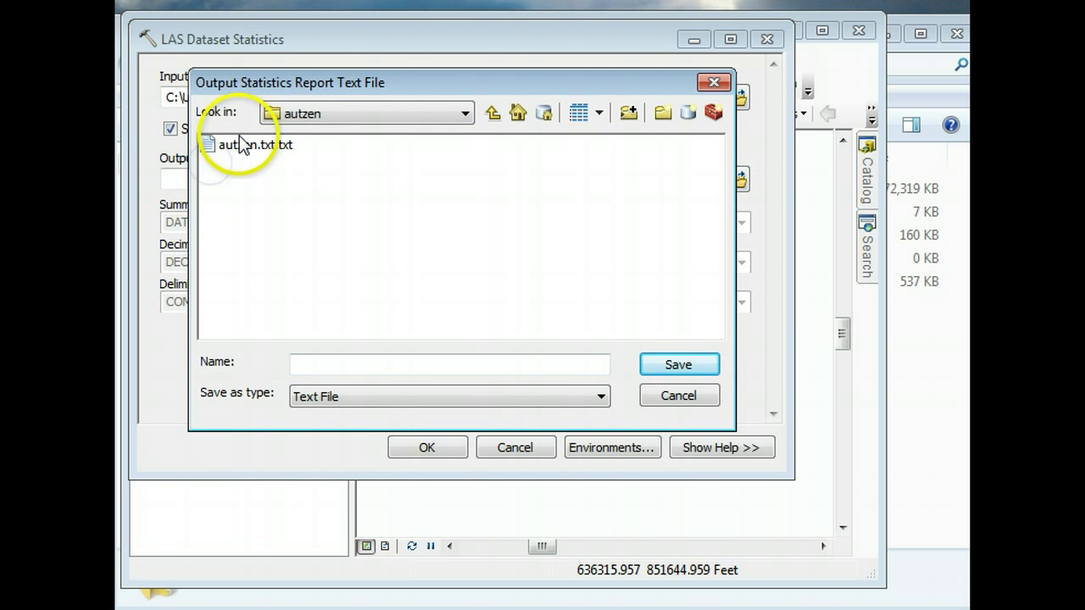
{"action": "left_click", "coordinate": [242, 146]}
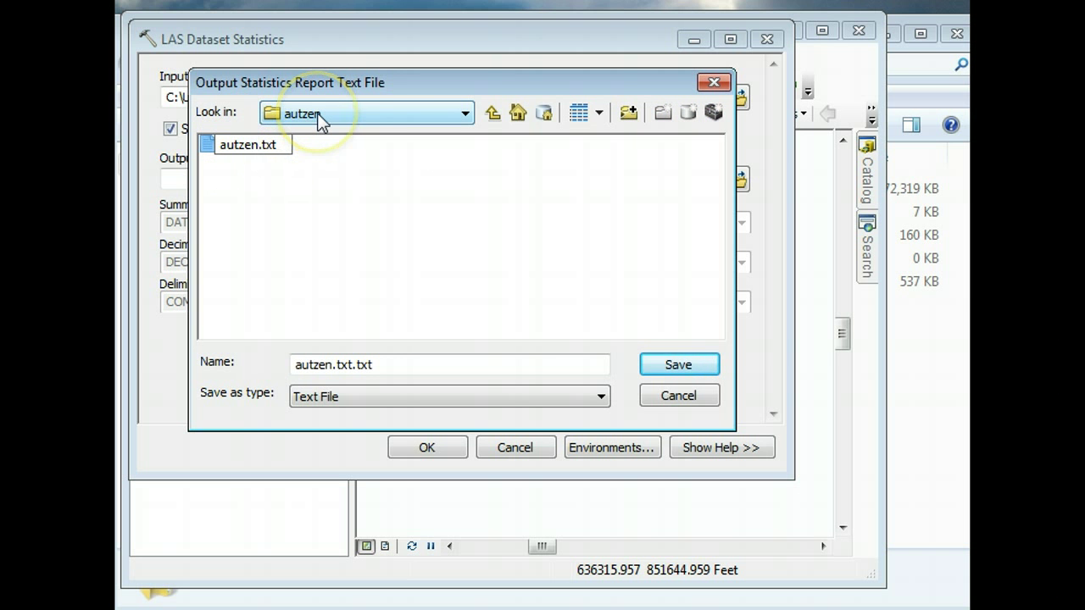
{"action": "type", "text": "2"}
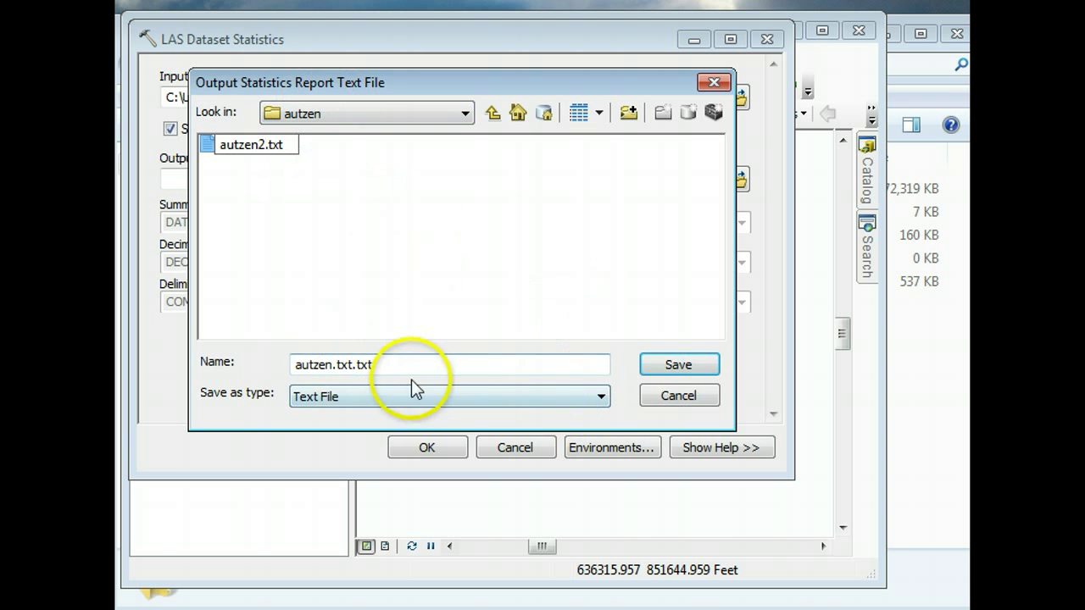
{"action": "left_click", "coordinate": [347, 364]}
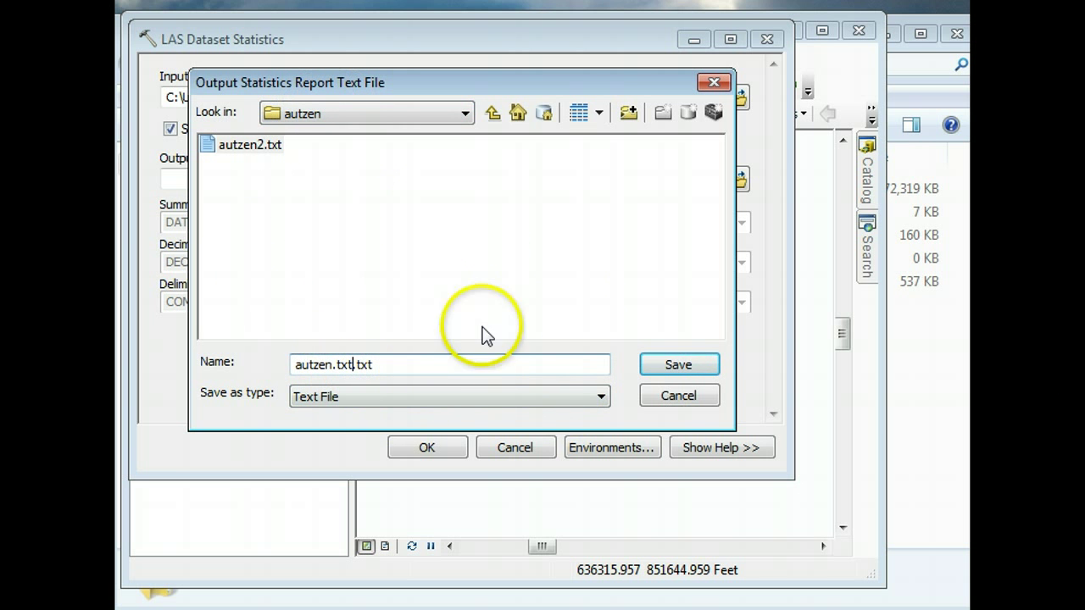
{"action": "left_click", "coordinate": [678, 395]}
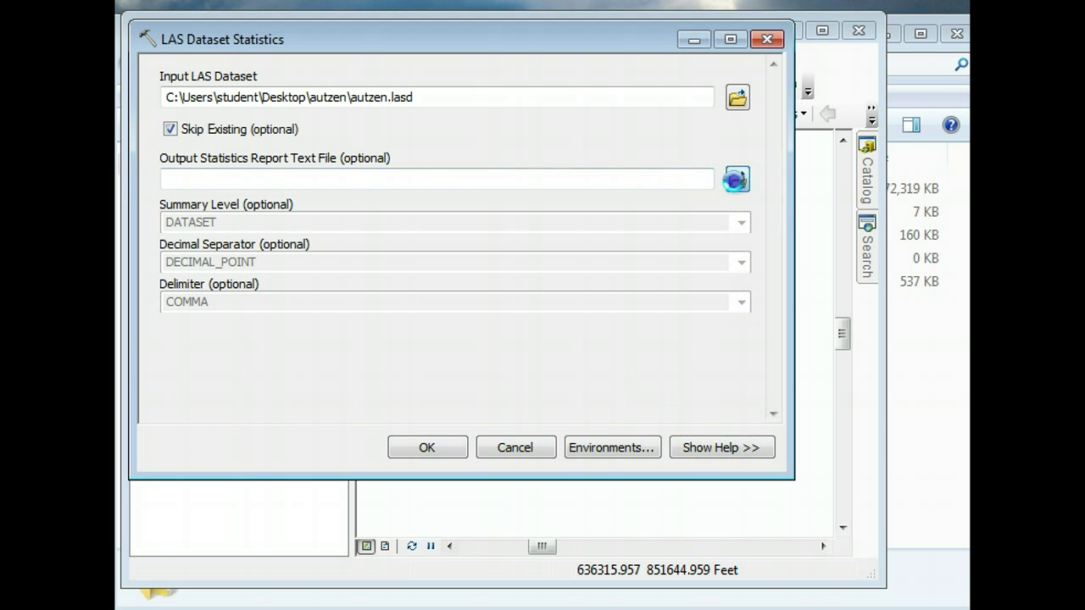
- Set the output report to autzen3.txt in the autzen folder and run the statistics tool
{"action": "left_click", "coordinate": [736, 179]}
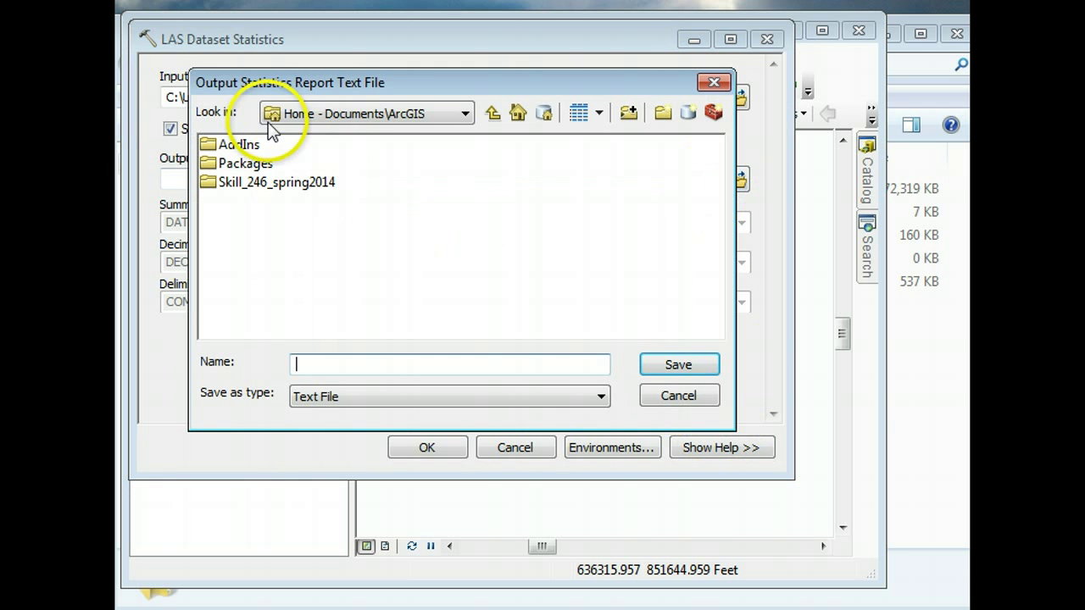
{"action": "left_click", "coordinate": [418, 113]}
{"action": "left_click", "coordinate": [415, 170]}
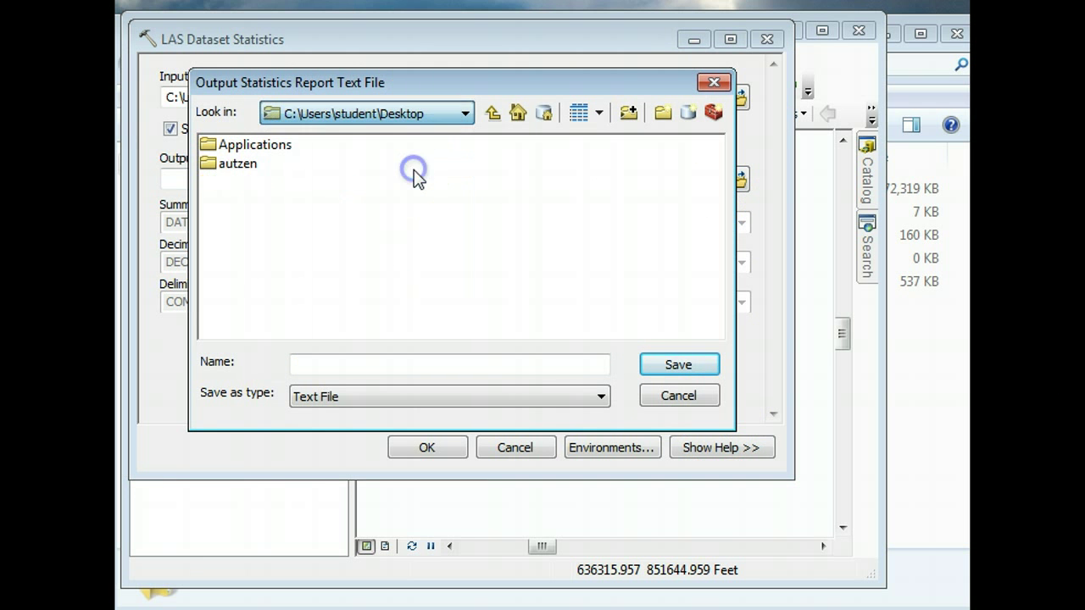
{"action": "left_click", "coordinate": [248, 164]}
{"action": "double_click", "coordinate": [248, 164]}
{"action": "left_click", "coordinate": [248, 146]}
{"action": "left_click", "coordinate": [381, 365]}
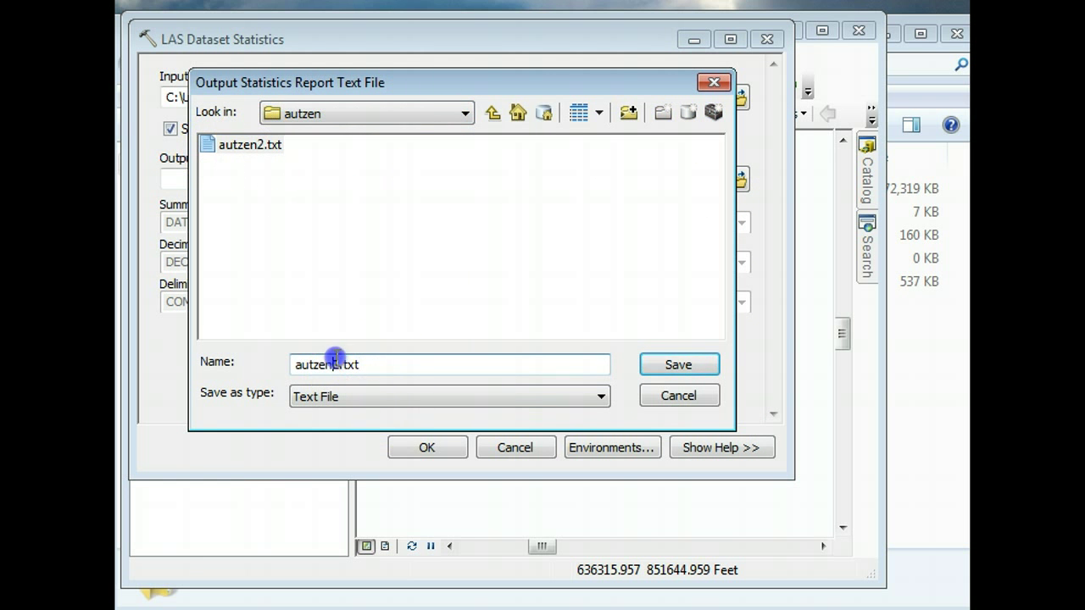
{"action": "type", "text": "3"}
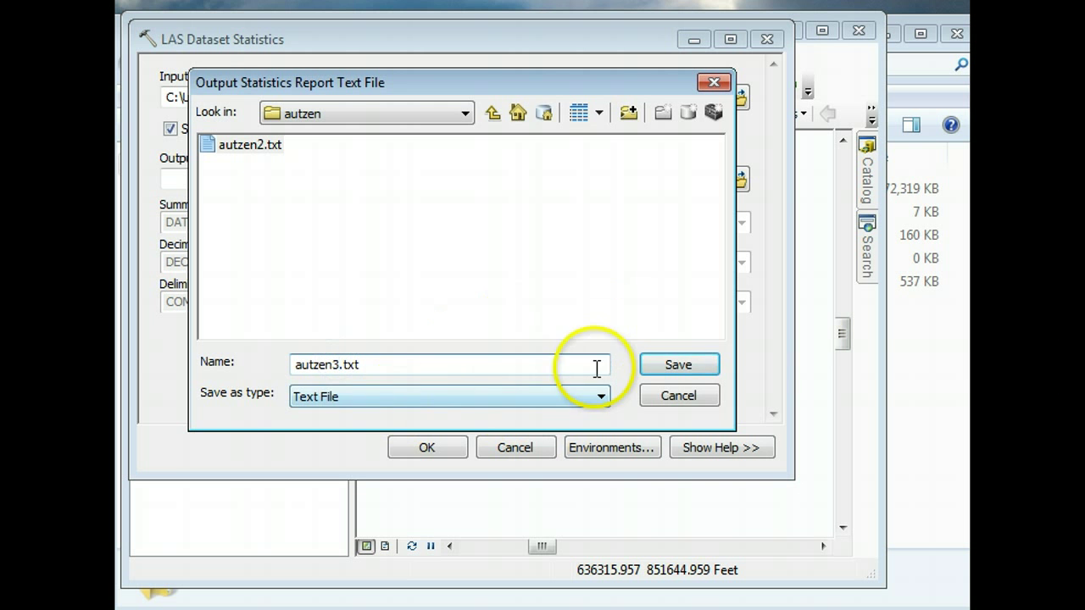
{"action": "left_click", "coordinate": [664, 367]}
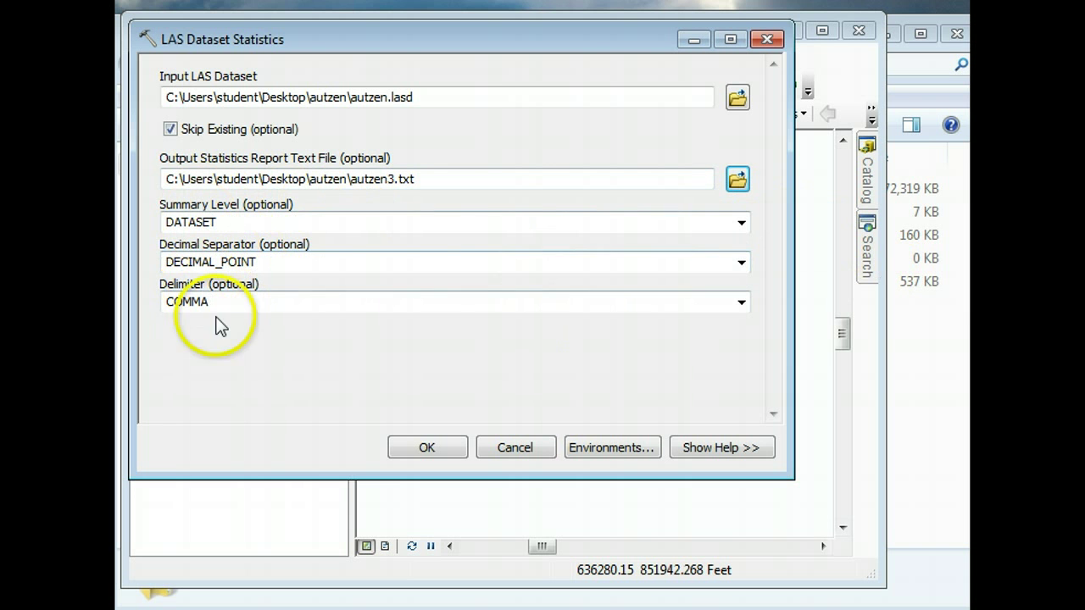
{"action": "left_click", "coordinate": [435, 449]}
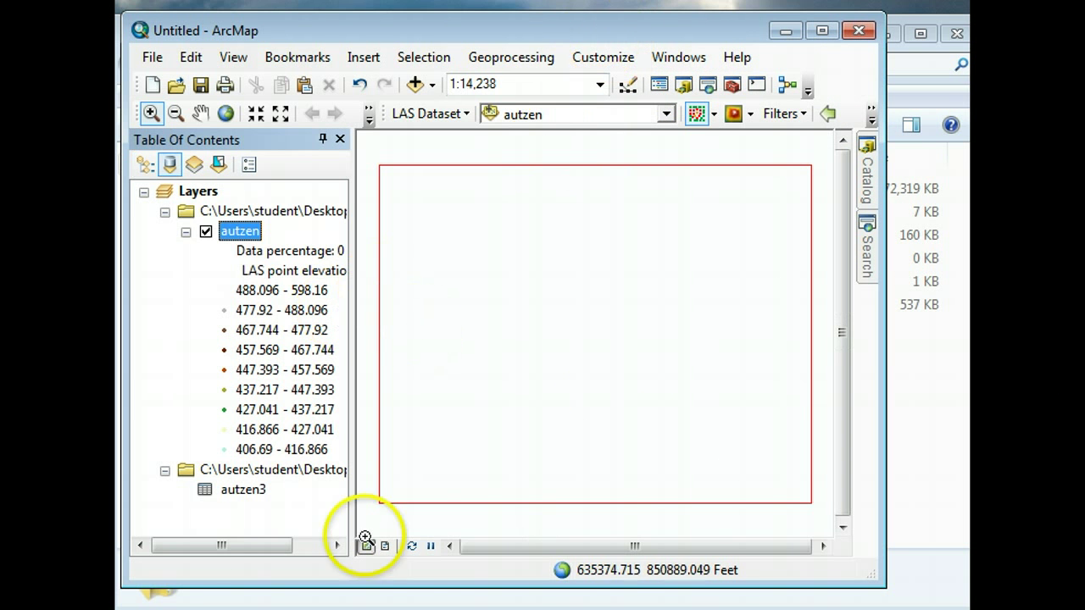
- Open the autzen3 statistics table and review its records, such as Last_of_Many
{"action": "left_click", "coordinate": [243, 491]}
{"action": "right_click", "coordinate": [243, 491]}
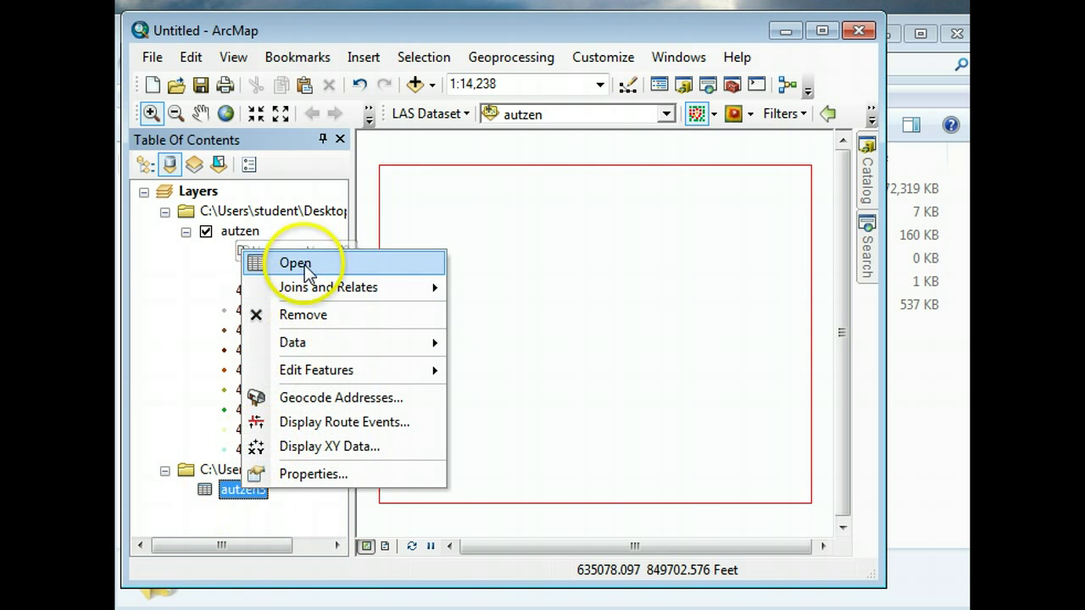
{"action": "left_click", "coordinate": [303, 264]}
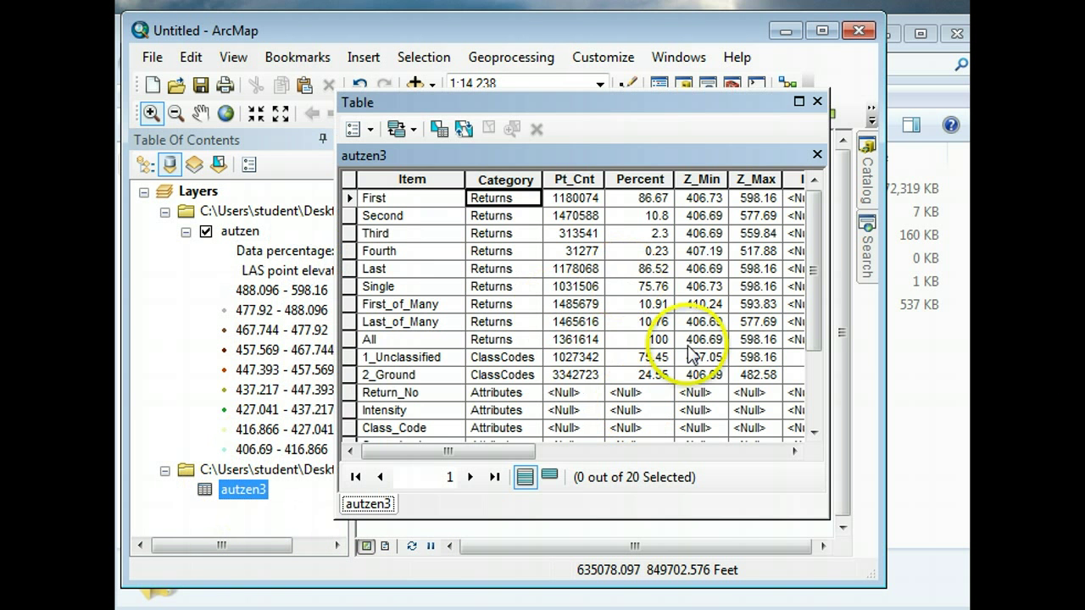
{"action": "left_click_drag", "start_coordinate": [535, 116], "coordinate": [490, 138]}
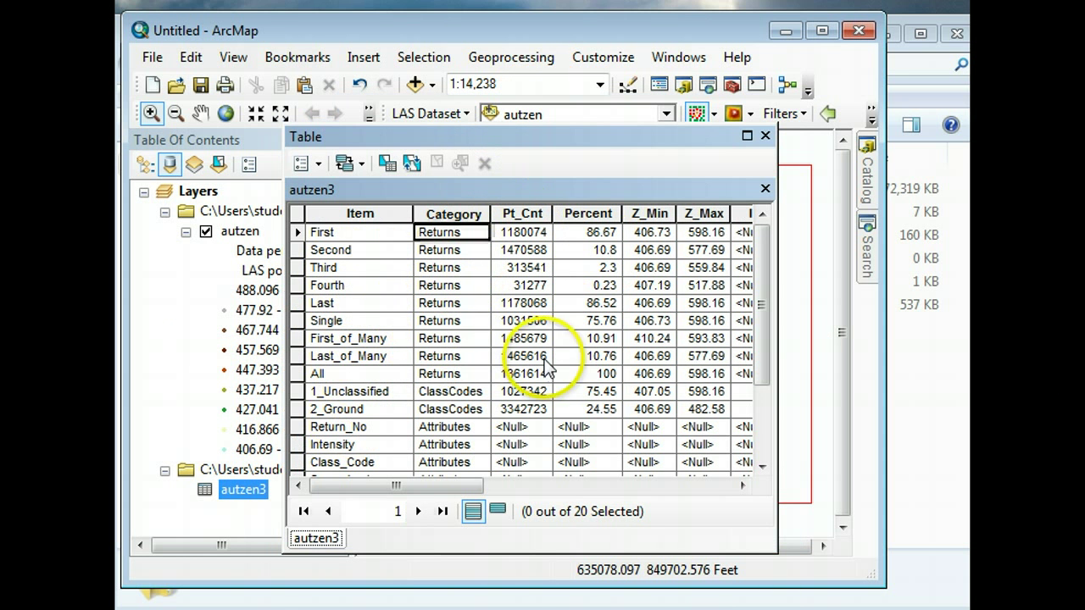
{"action": "left_click", "coordinate": [377, 356]}
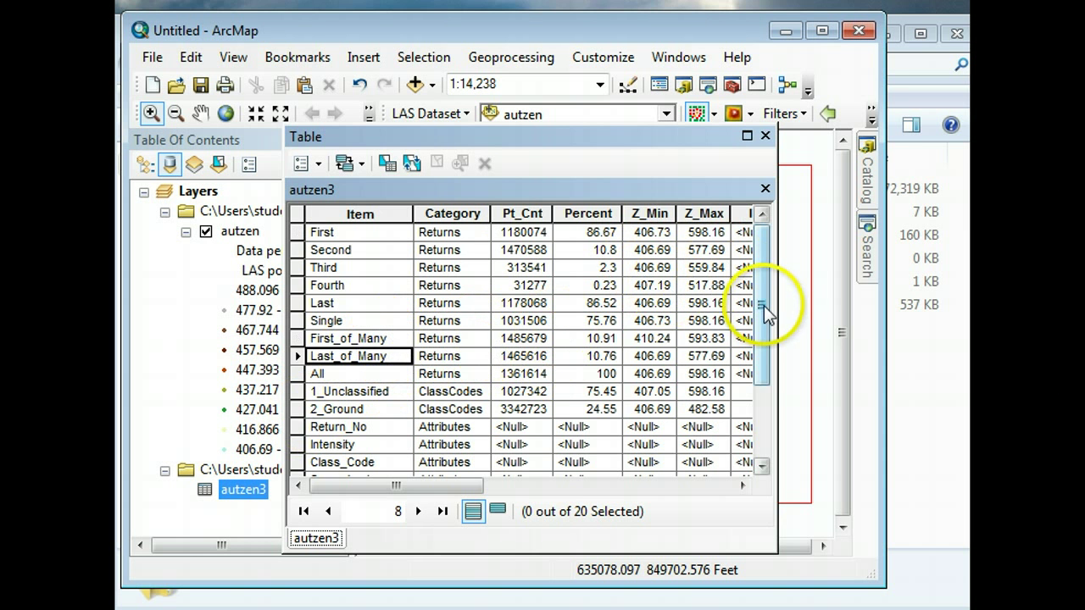
{"action": "left_click_drag", "start_coordinate": [766, 312], "coordinate": [635, 484]}
{"action": "left_click_drag", "start_coordinate": [444, 485], "coordinate": [764, 490]}
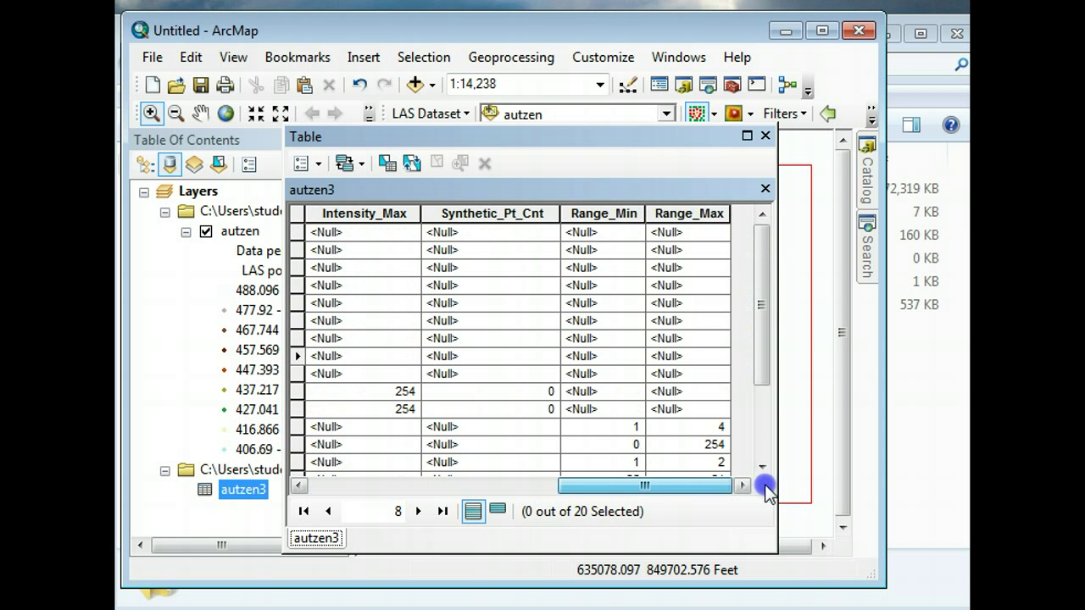
{"action": "left_click_drag", "start_coordinate": [605, 490], "coordinate": [407, 490]}
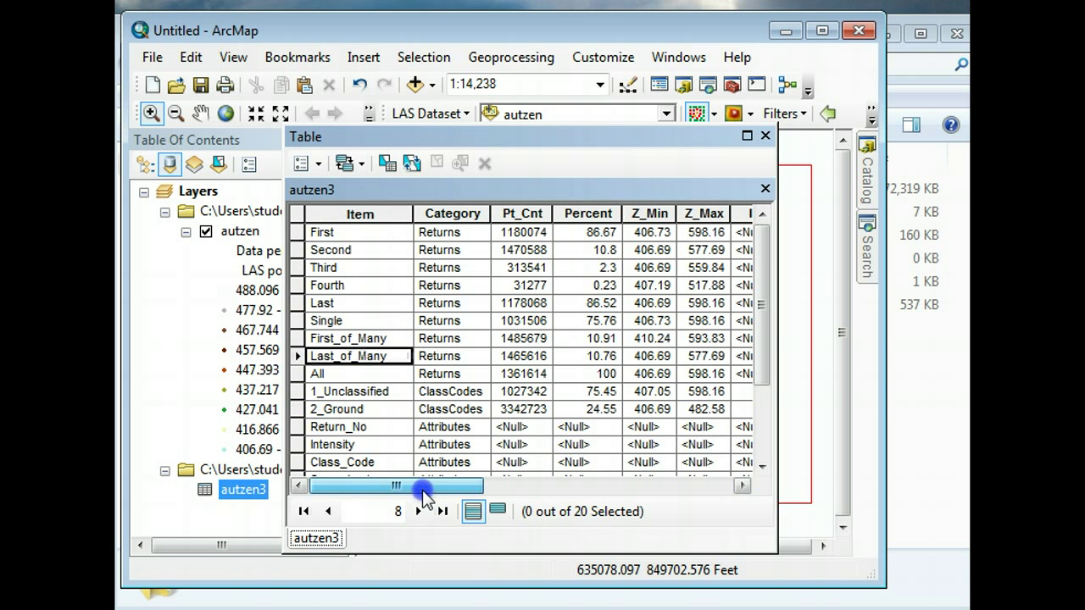
- Close the statistics table and zoom the map into the autzen dataset area
{"action": "left_click", "coordinate": [765, 136]}
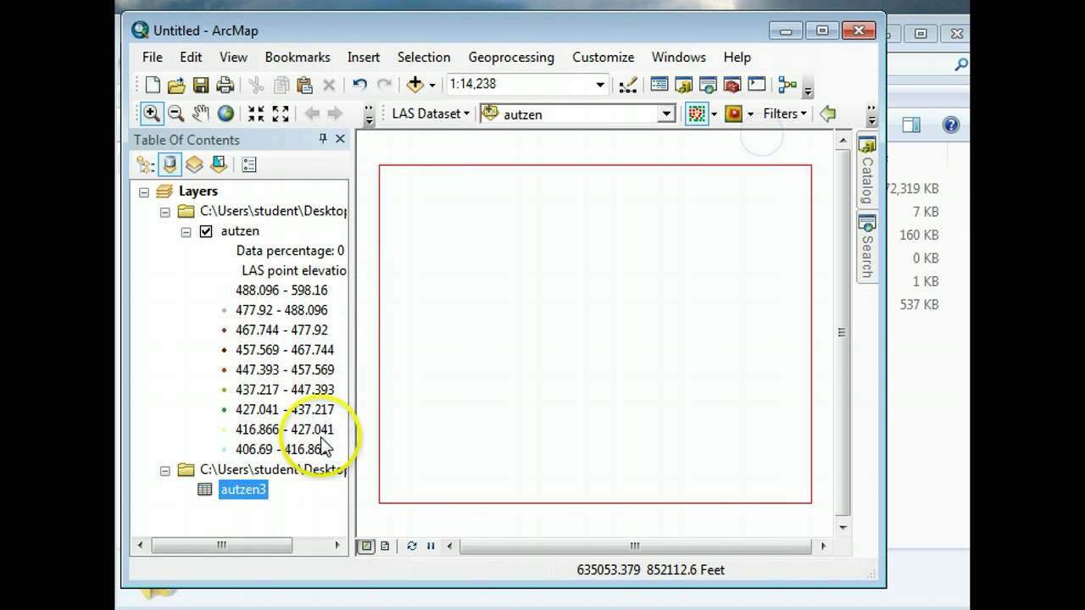
{"action": "left_click", "coordinate": [162, 113]}
{"action": "left_click_drag", "start_coordinate": [402, 203], "coordinate": [481, 271]}
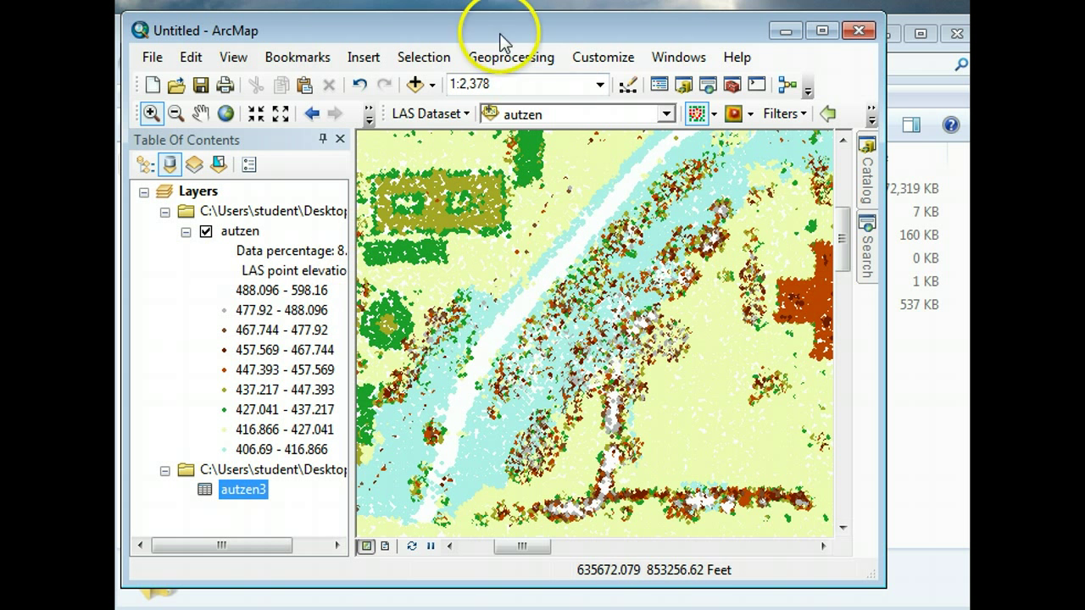
- Give the autzen layer a 5000000 point limit, full resolution at 1:5000, fine density and elevation map tips
{"action": "right_click", "coordinate": [242, 234]}
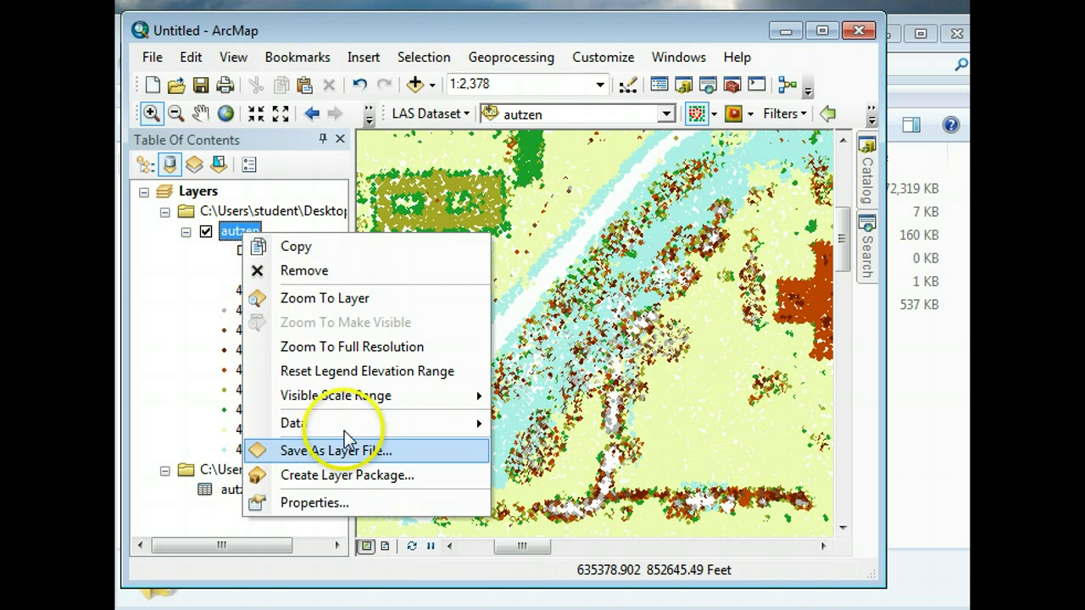
{"action": "left_click", "coordinate": [327, 504]}
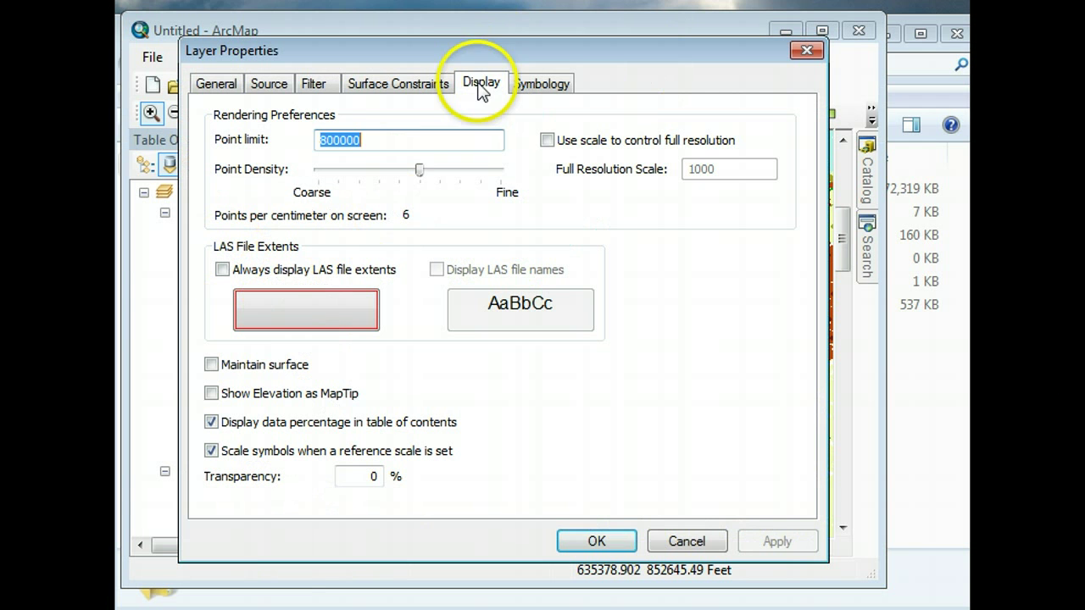
{"action": "left_click_drag", "start_coordinate": [360, 139], "coordinate": [301, 141]}
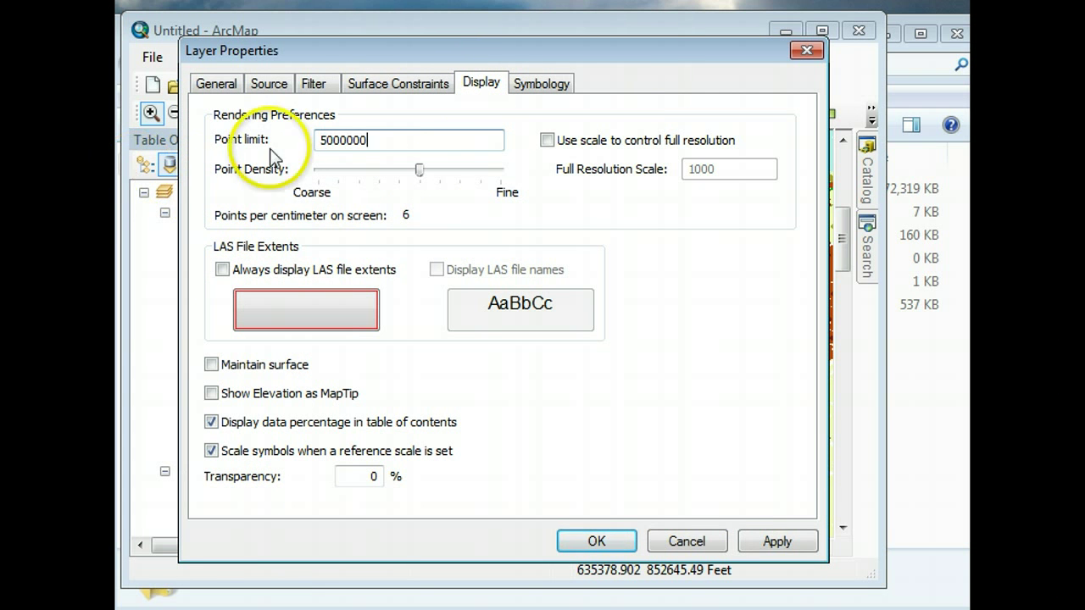
{"action": "left_click", "coordinate": [547, 141]}
{"action": "left_click_drag", "start_coordinate": [744, 169], "coordinate": [503, 166]}
{"action": "type", "text": "5"}
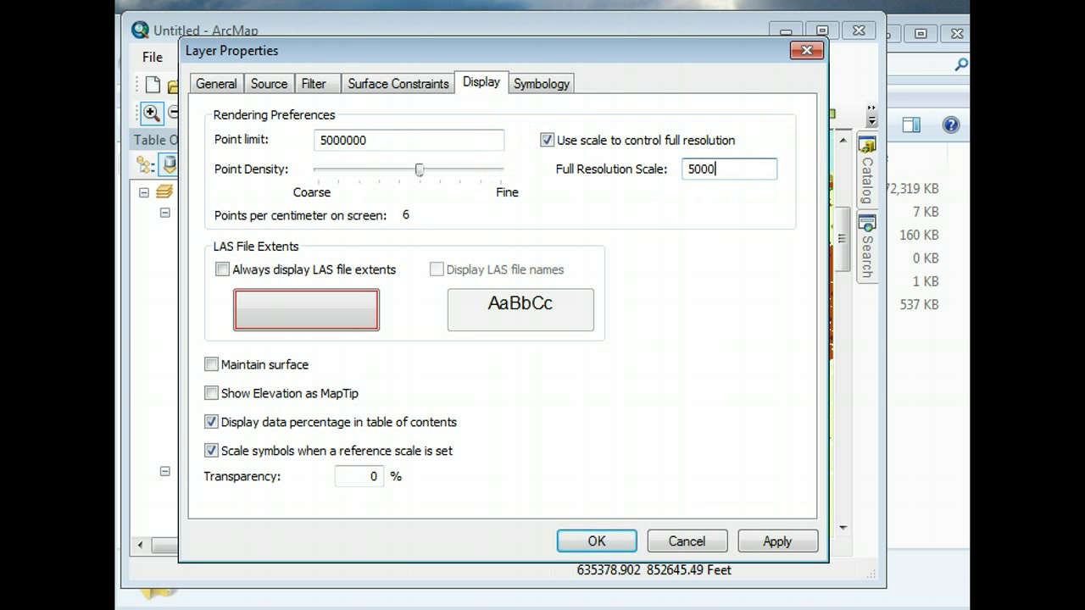
{"action": "left_click_drag", "start_coordinate": [421, 168], "coordinate": [468, 172]}
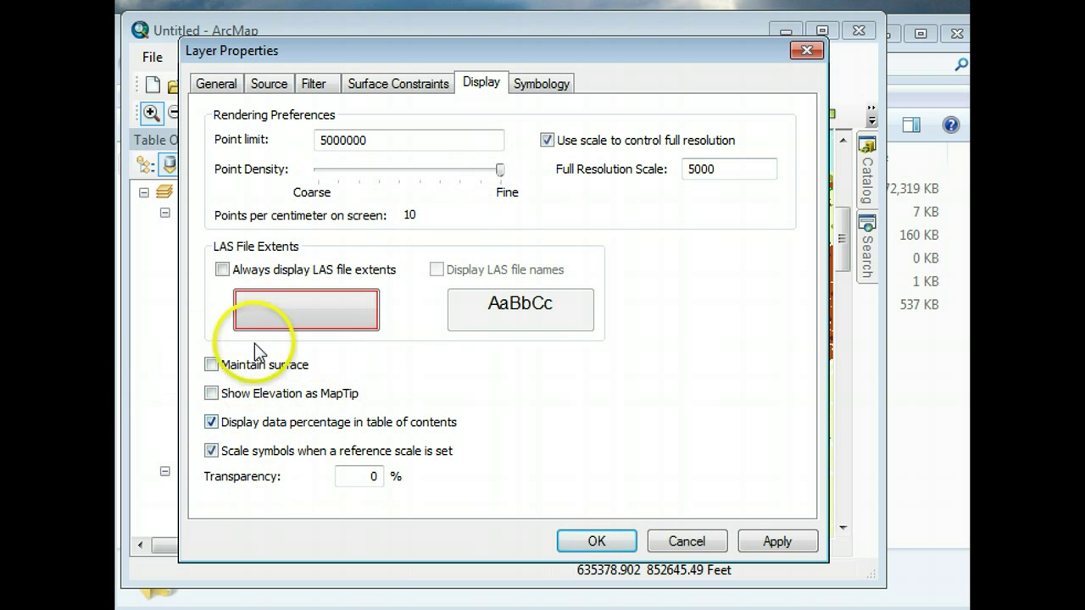
{"action": "left_click", "coordinate": [211, 393]}
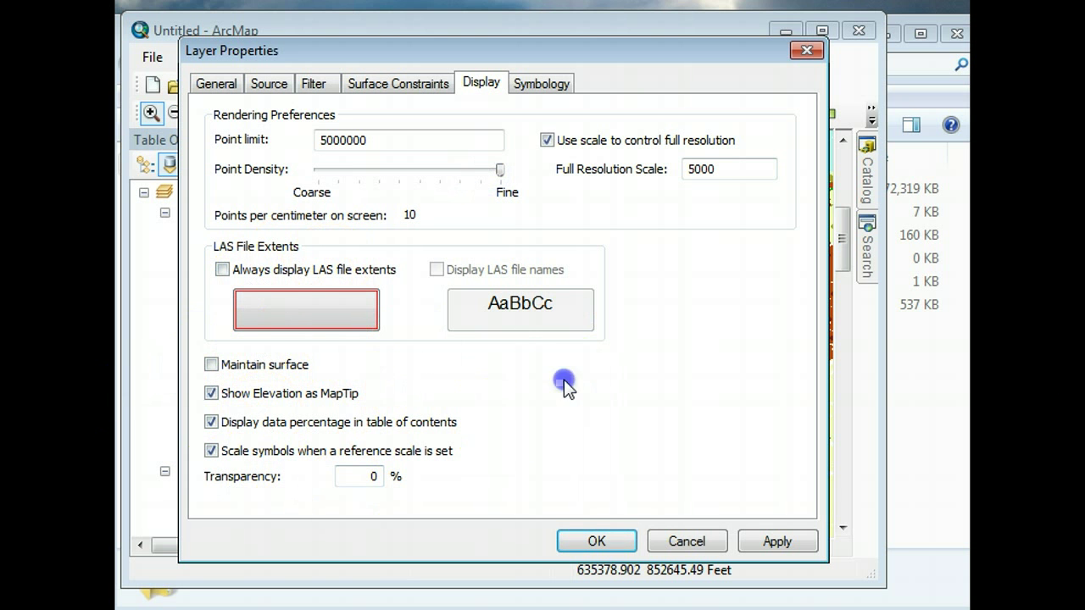
{"action": "left_click", "coordinate": [594, 542]}
{"action": "key", "text": "super"}
{"action": "key", "text": "Escape"}
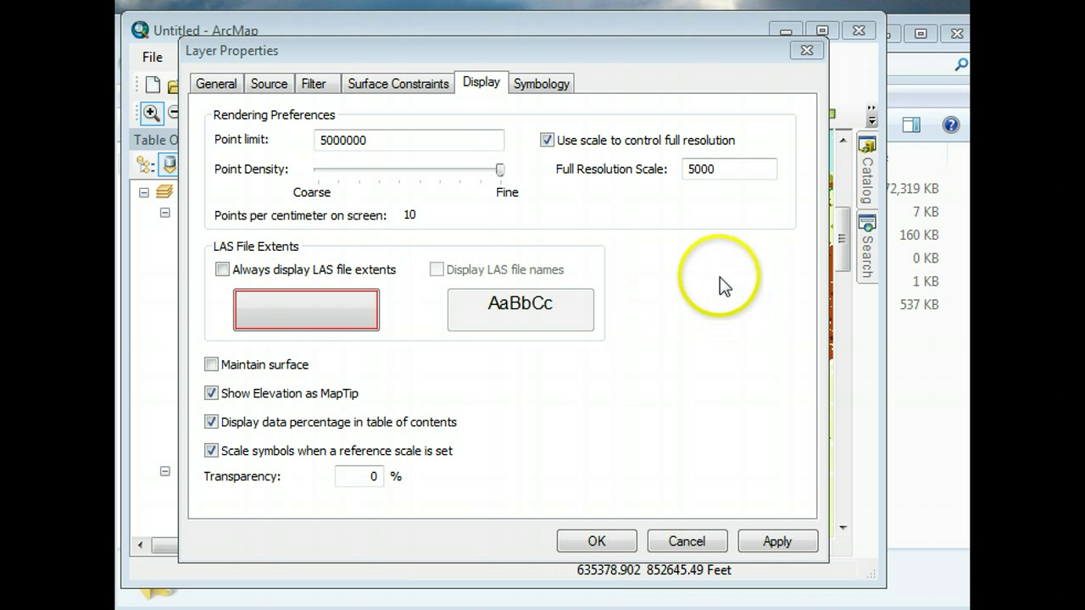
{"action": "left_click", "coordinate": [598, 542]}
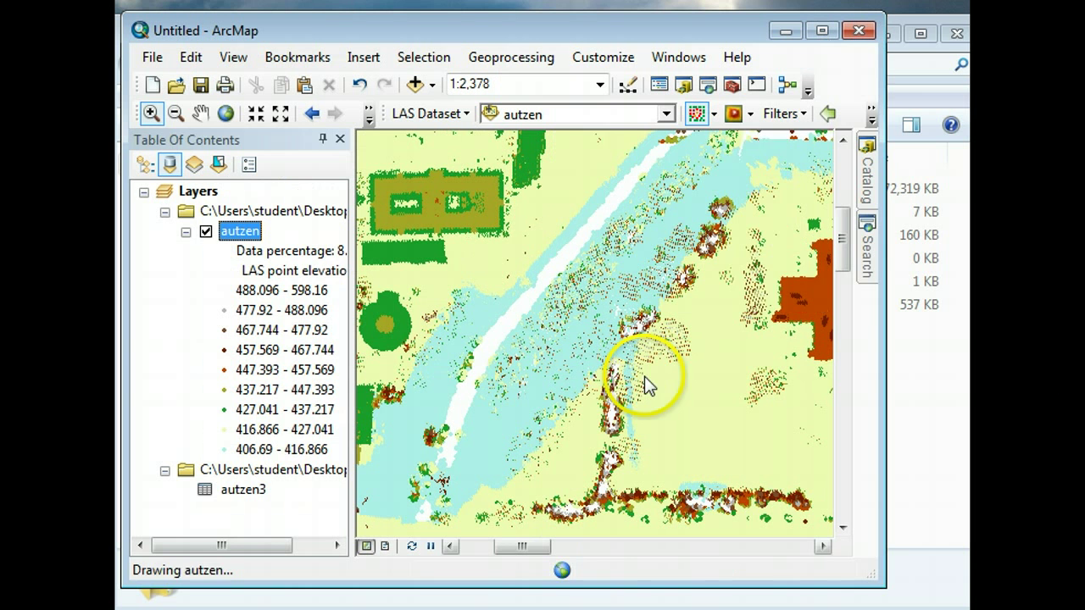
- Widen the ArcMap window and enable the needed extensions under Customize > Extensions
{"action": "left_click_drag", "start_coordinate": [883, 339], "coordinate": [966, 339]}
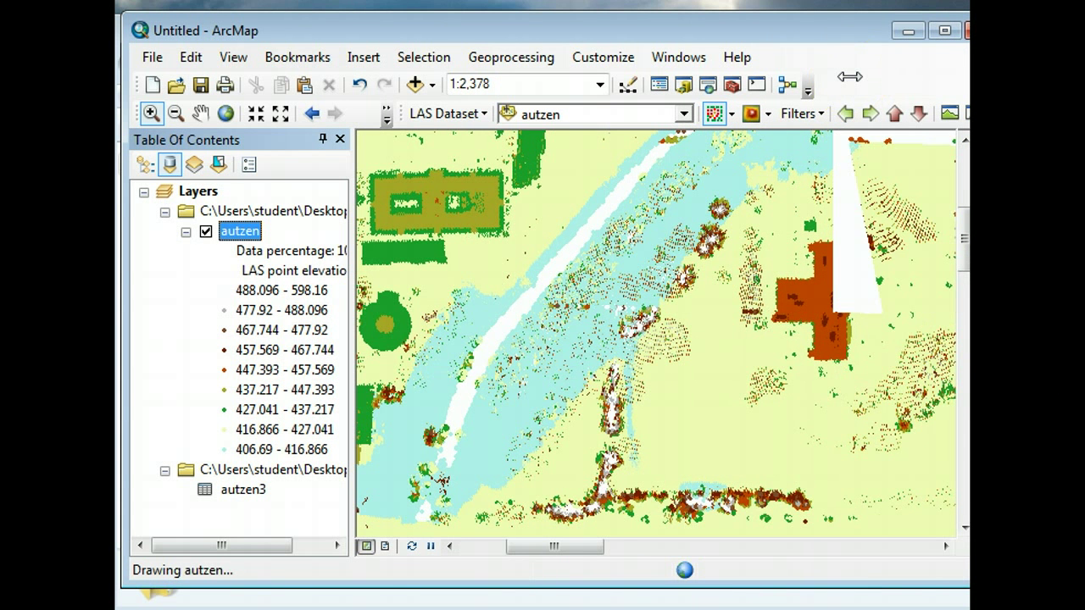
{"action": "left_click", "coordinate": [583, 59]}
{"action": "left_click", "coordinate": [597, 109]}
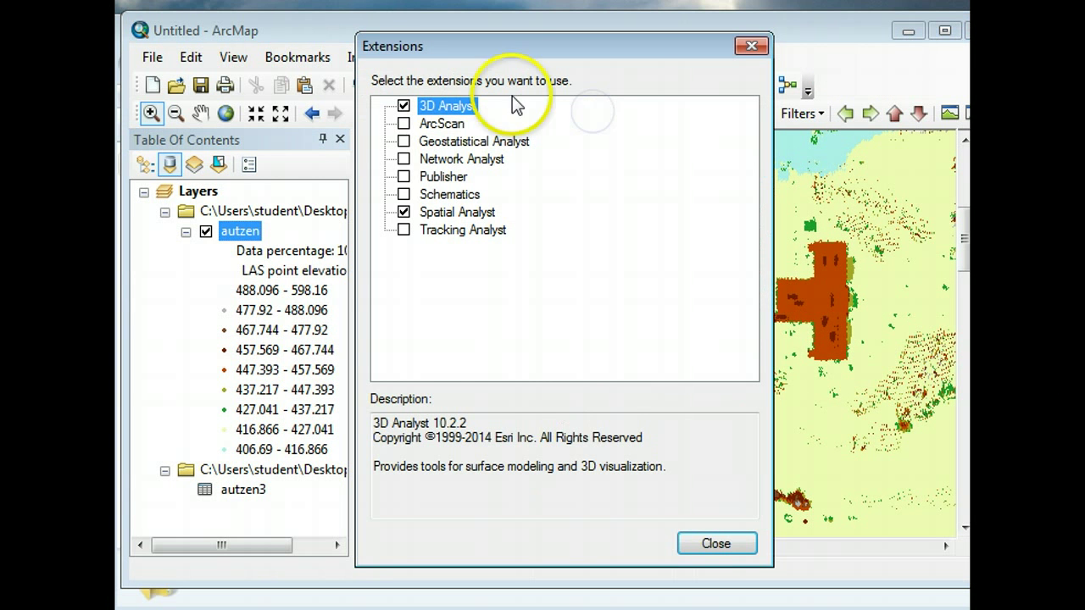
{"action": "left_click", "coordinate": [716, 544]}
{"action": "right_click", "coordinate": [877, 78]}
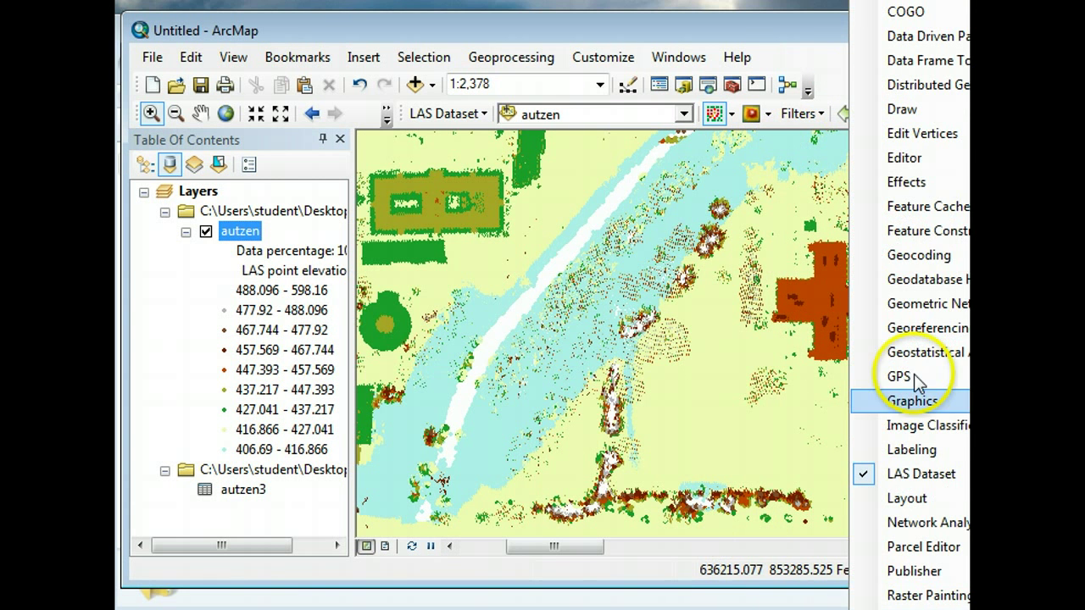
{"action": "left_click", "coordinate": [785, 32]}
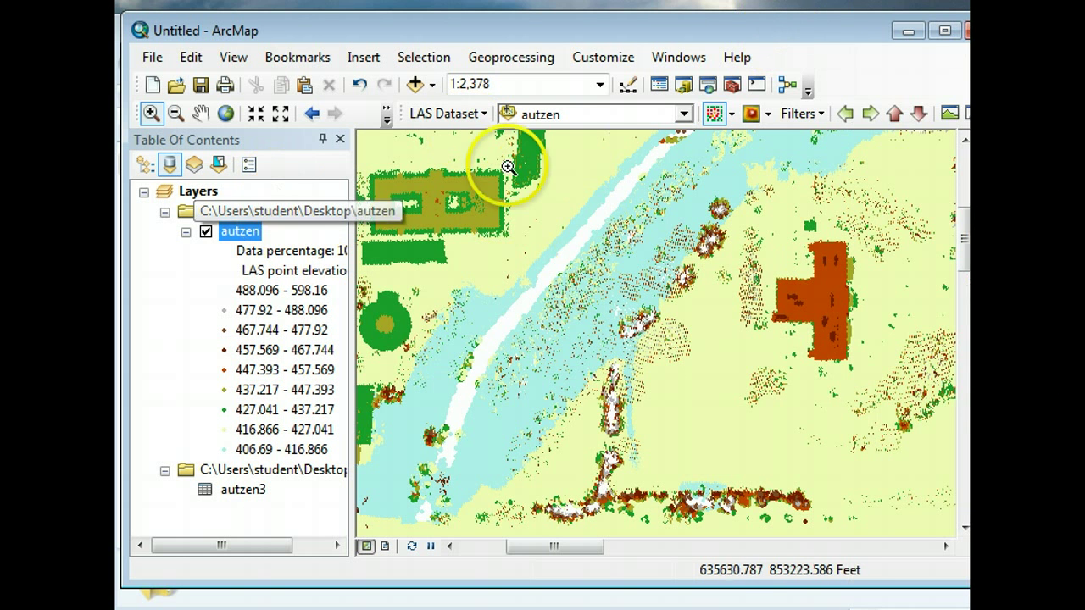
- Filter the autzen layer to Ground points and render them as an Elevation surface
{"action": "left_click", "coordinate": [821, 113]}
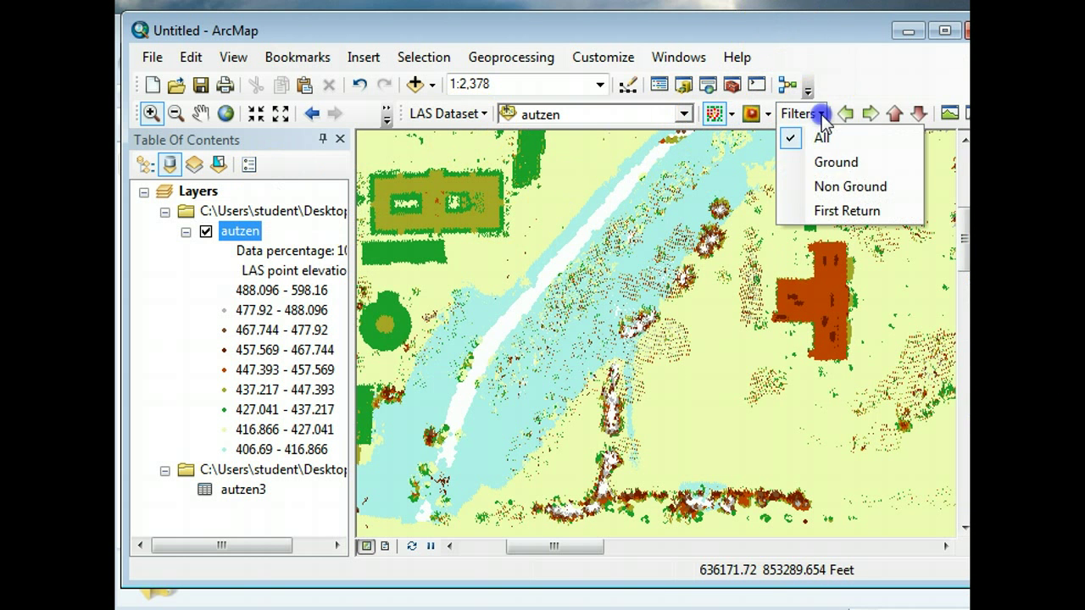
{"action": "left_click", "coordinate": [836, 163]}
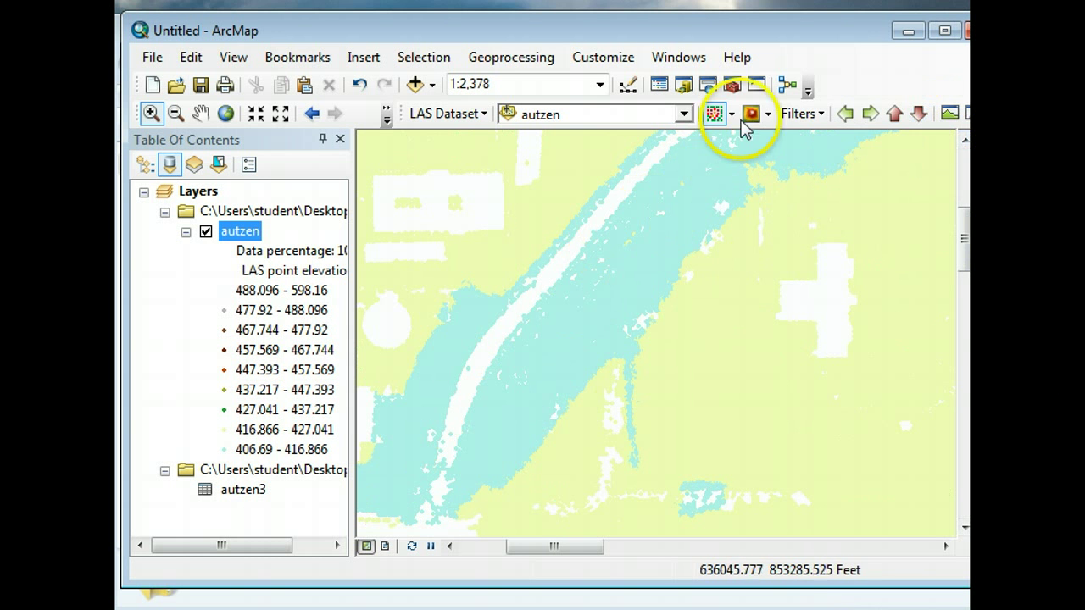
{"action": "left_click", "coordinate": [767, 115]}
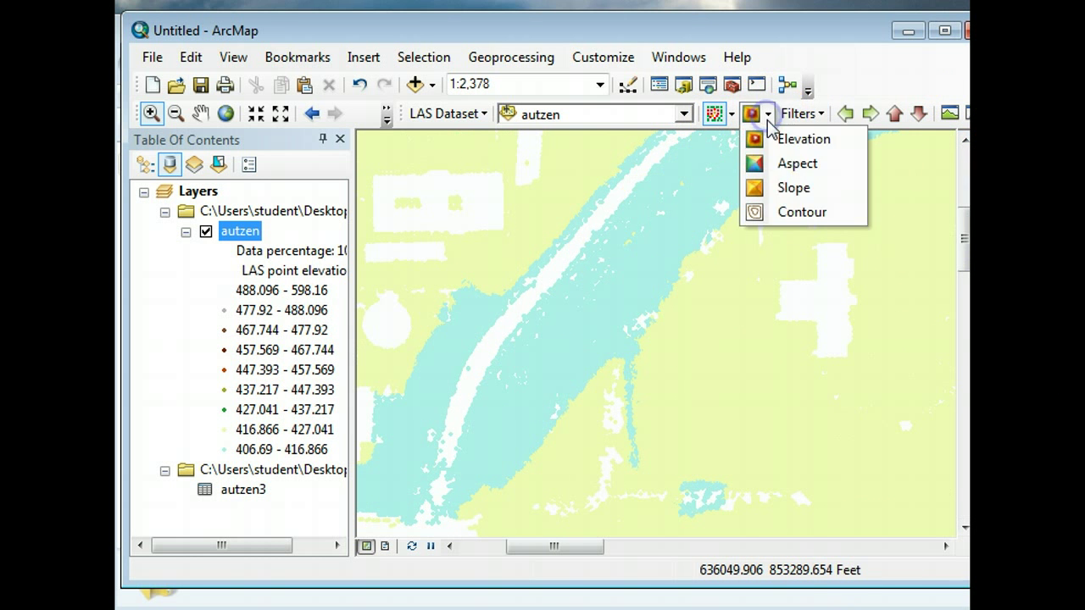
{"action": "left_click", "coordinate": [761, 142]}
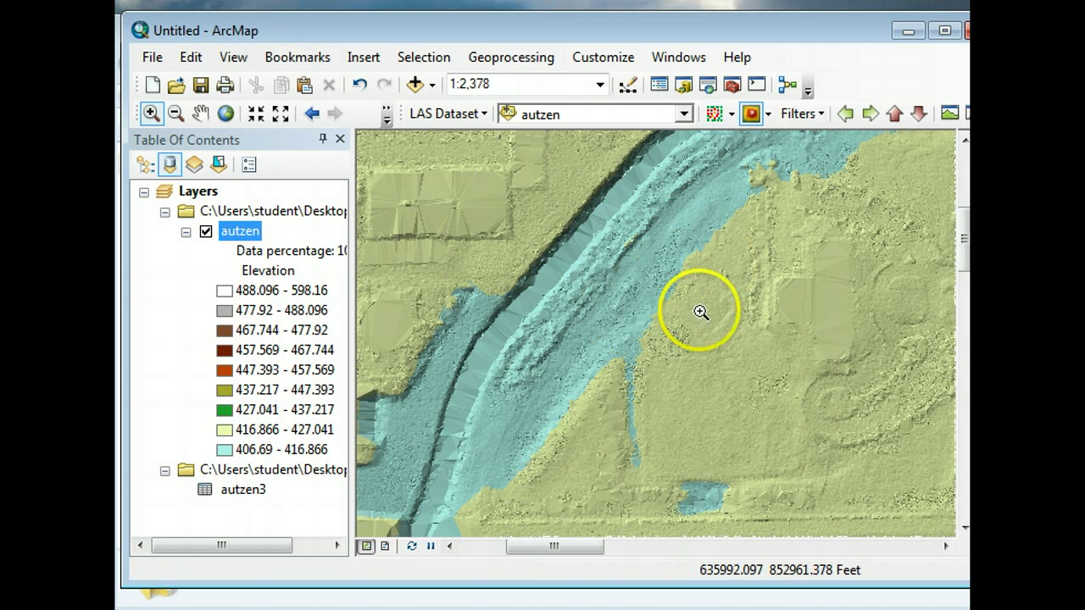
{"action": "mouse_move", "coordinate": [671, 308]}
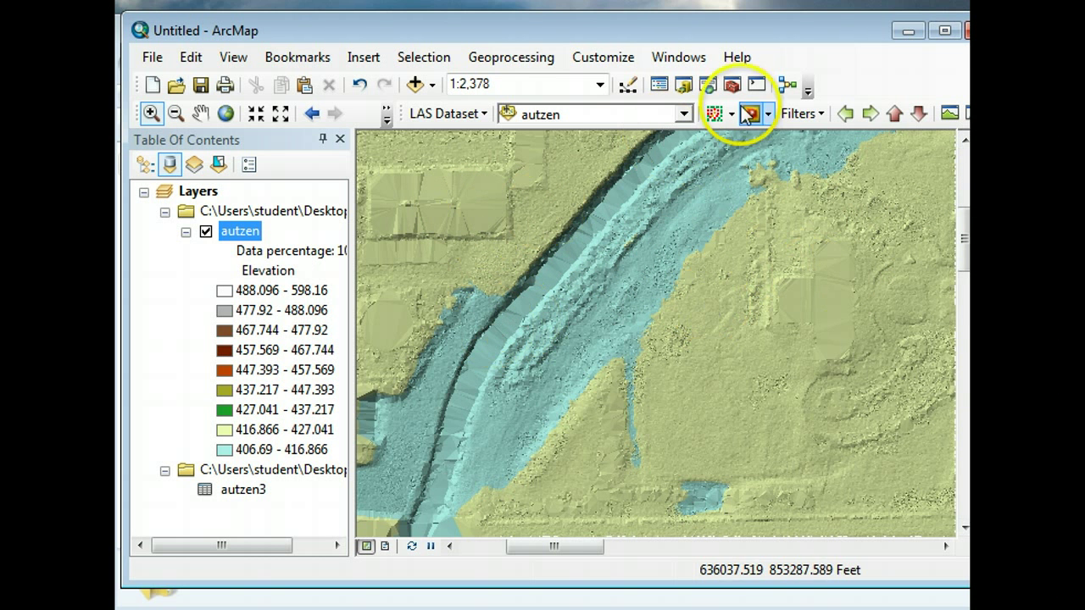
- Filter autzen to First Return points and draw them as points coloured by Elevation
{"action": "left_click", "coordinate": [768, 114]}
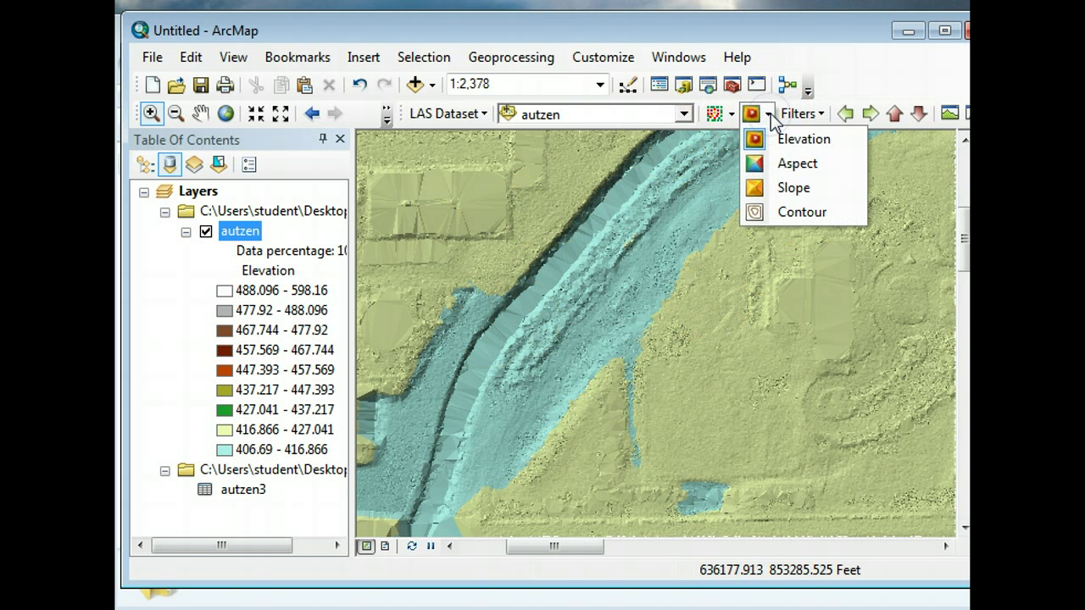
{"action": "left_click", "coordinate": [769, 114]}
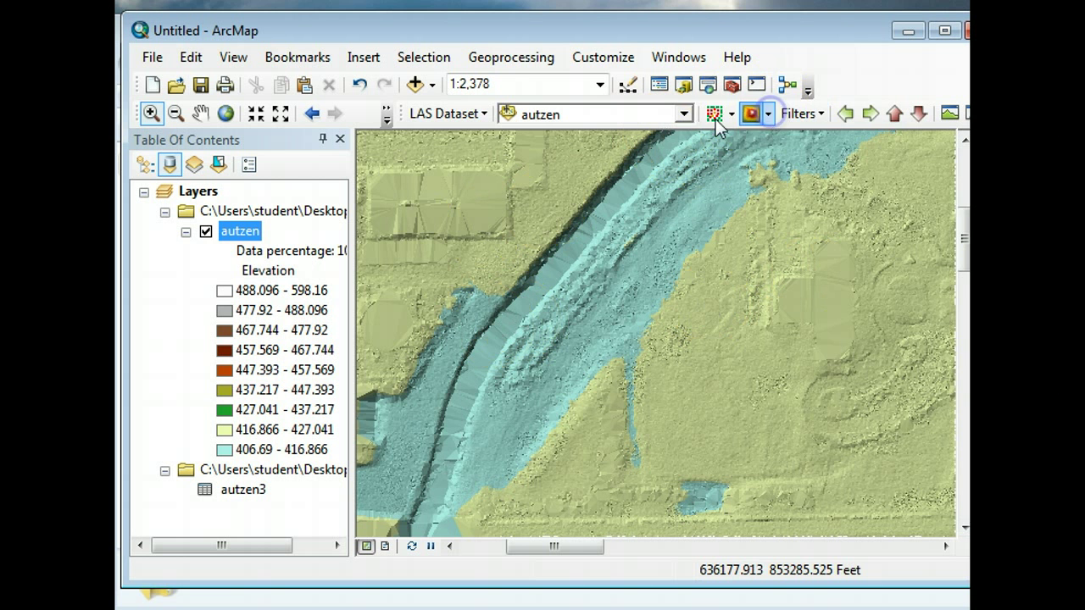
{"action": "left_click", "coordinate": [801, 114]}
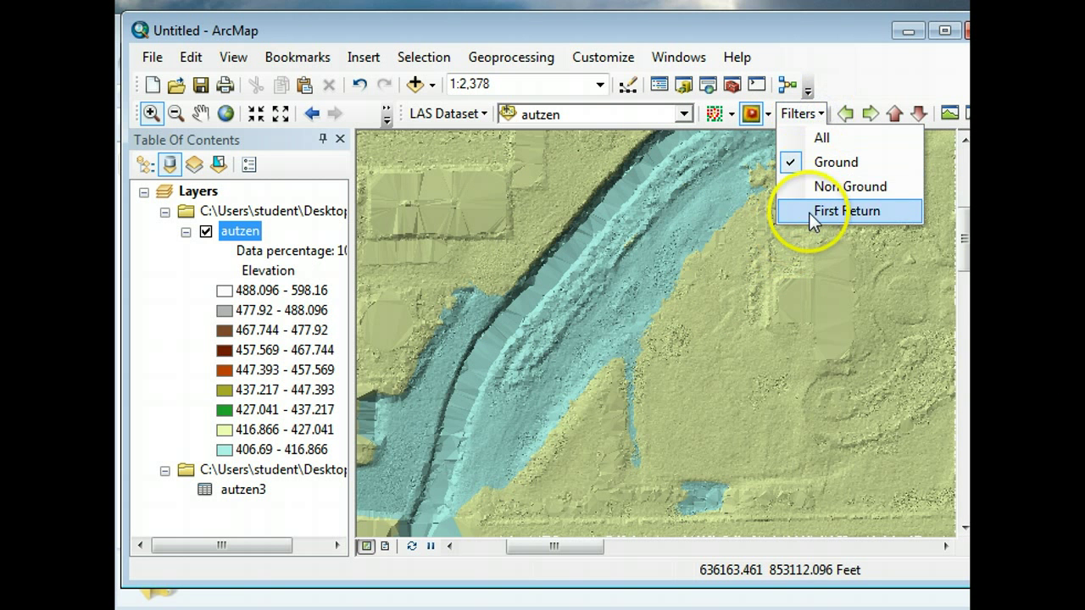
{"action": "left_click", "coordinate": [803, 210]}
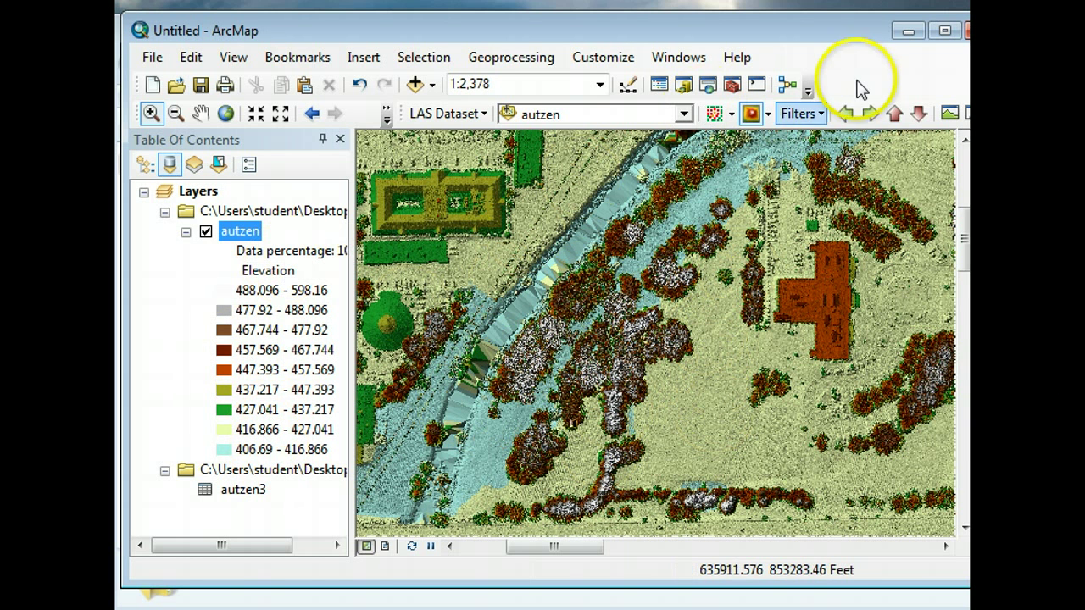
{"action": "left_click_drag", "start_coordinate": [851, 36], "coordinate": [827, 32]}
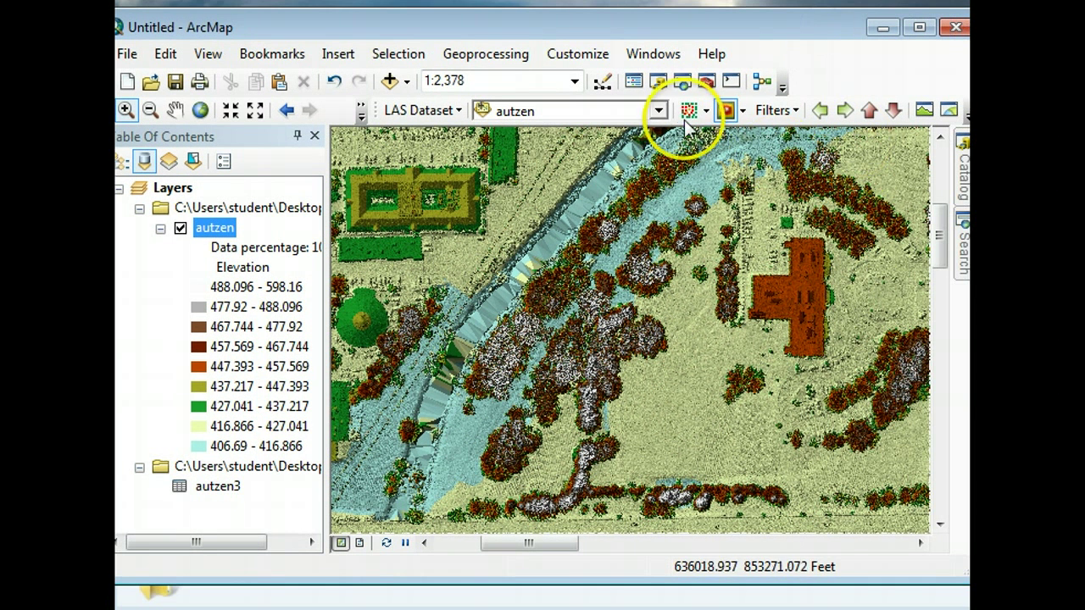
{"action": "left_click", "coordinate": [706, 116]}
{"action": "left_click", "coordinate": [701, 135]}
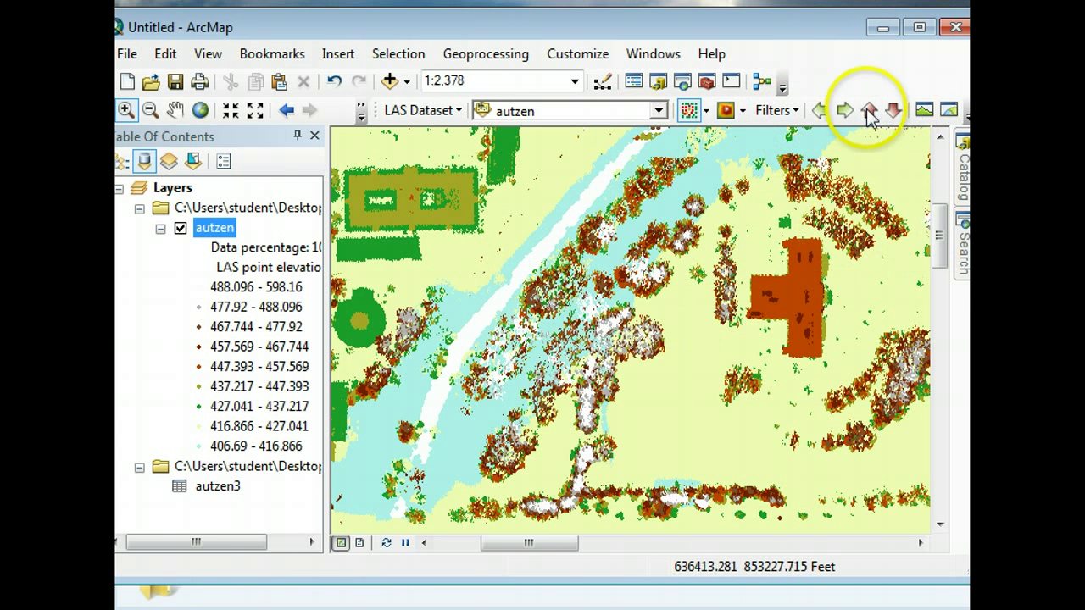
- Draw a profile line from west of the river into the trees to open its profile view
{"action": "left_click", "coordinate": [924, 110]}
{"action": "left_click", "coordinate": [427, 240]}
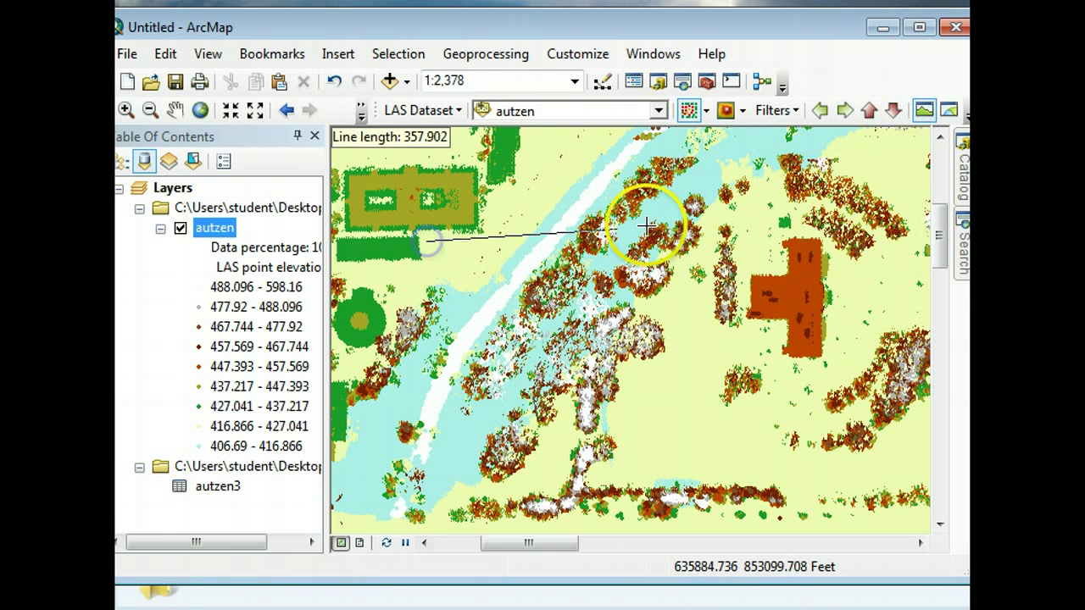
{"action": "left_click", "coordinate": [770, 214]}
{"action": "left_click", "coordinate": [769, 229]}
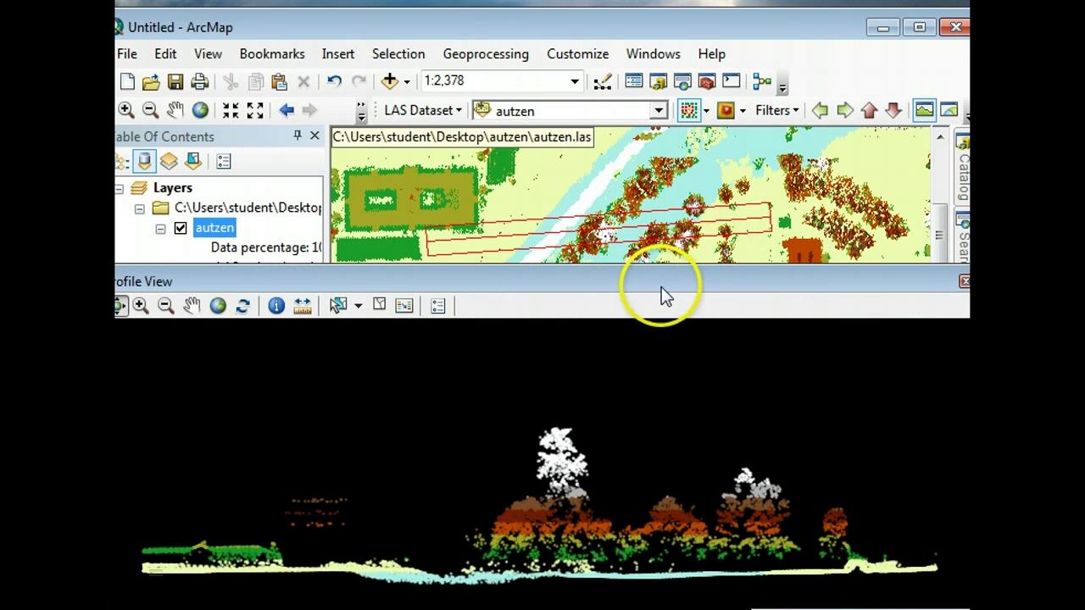
{"action": "left_click_drag", "start_coordinate": [665, 295], "coordinate": [659, 186]}
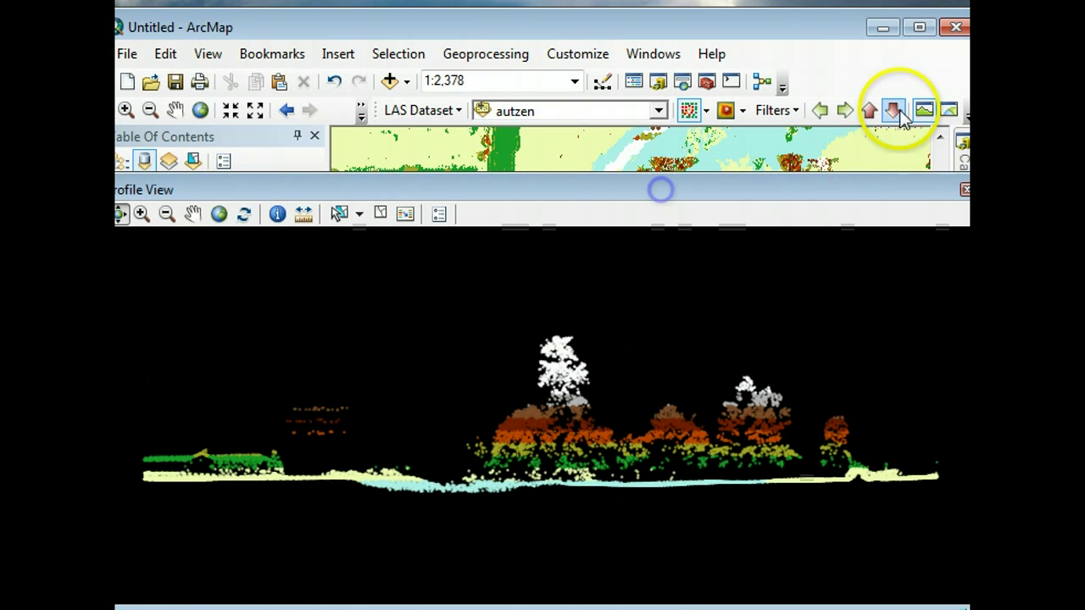
- View the profile points in 3D, rotate them to a level view, then close both windows
{"action": "left_click", "coordinate": [948, 114]}
{"action": "left_click", "coordinate": [760, 203]}
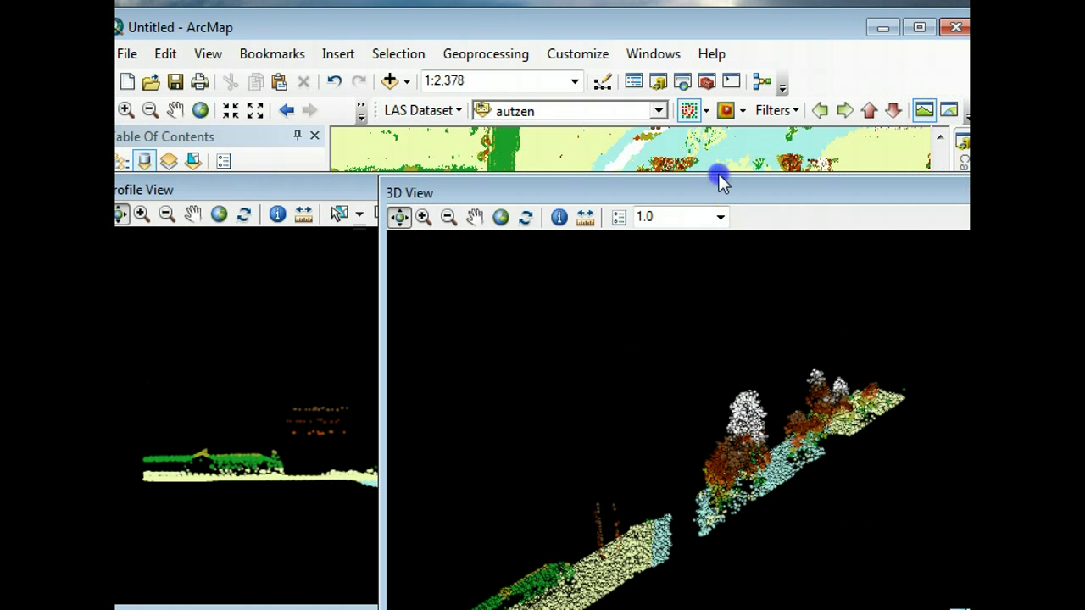
{"action": "left_click_drag", "start_coordinate": [719, 183], "coordinate": [653, 89]}
{"action": "left_click_drag", "start_coordinate": [562, 400], "coordinate": [675, 353]}
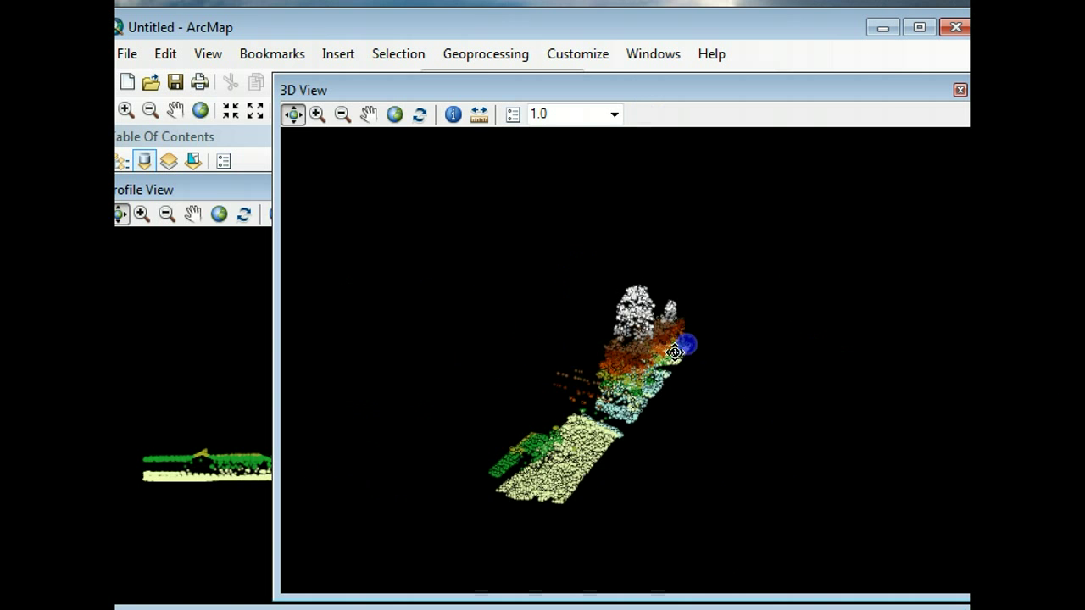
{"action": "left_click", "coordinate": [866, 129]}
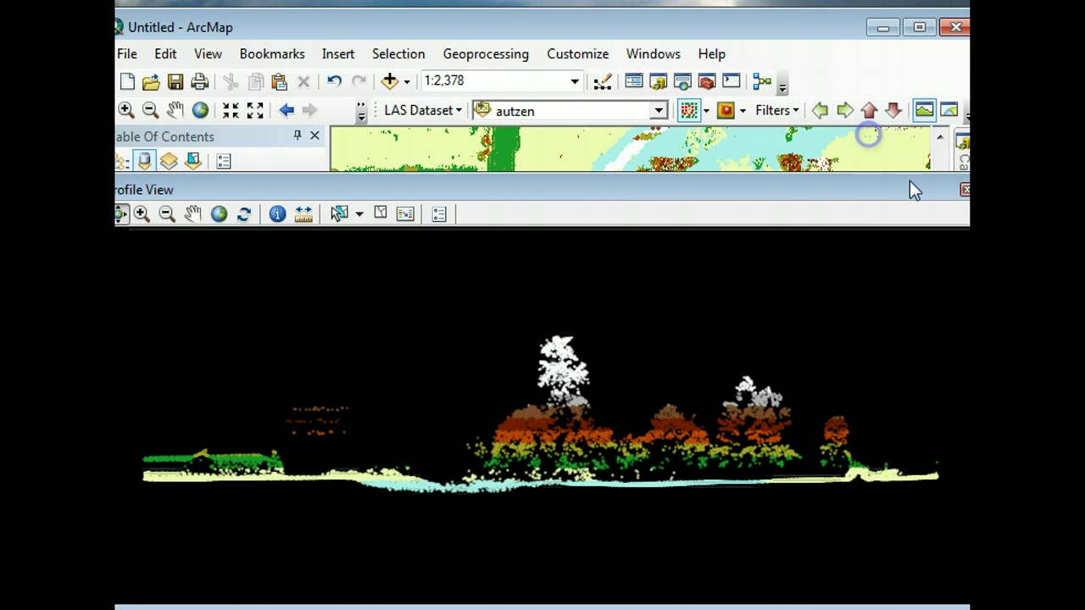
{"action": "left_click_drag", "start_coordinate": [910, 180], "coordinate": [857, 212]}
{"action": "left_click", "coordinate": [911, 206]}
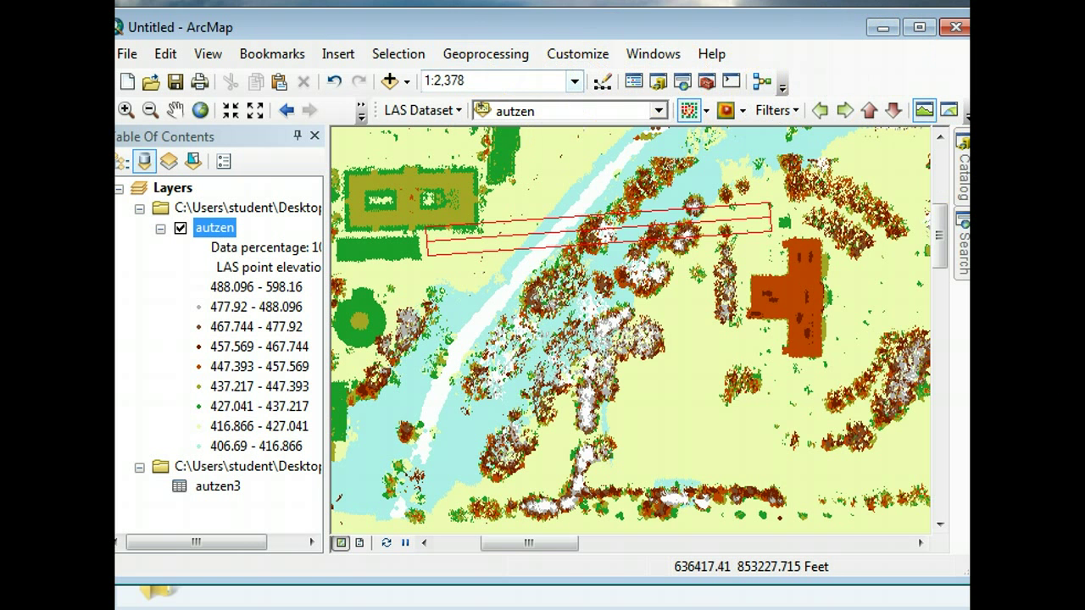
- Search the Catalog tools panel for a LAS-to-DEM tool, then clear the query
{"action": "left_click", "coordinate": [964, 182]}
{"action": "left_click", "coordinate": [963, 259]}
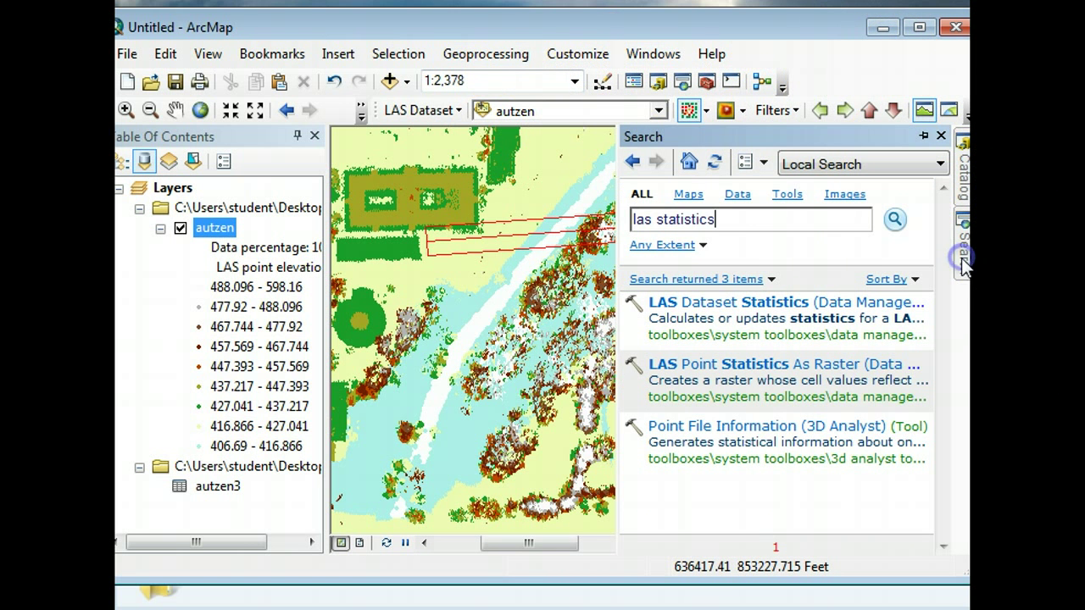
{"action": "left_click", "coordinate": [744, 218]}
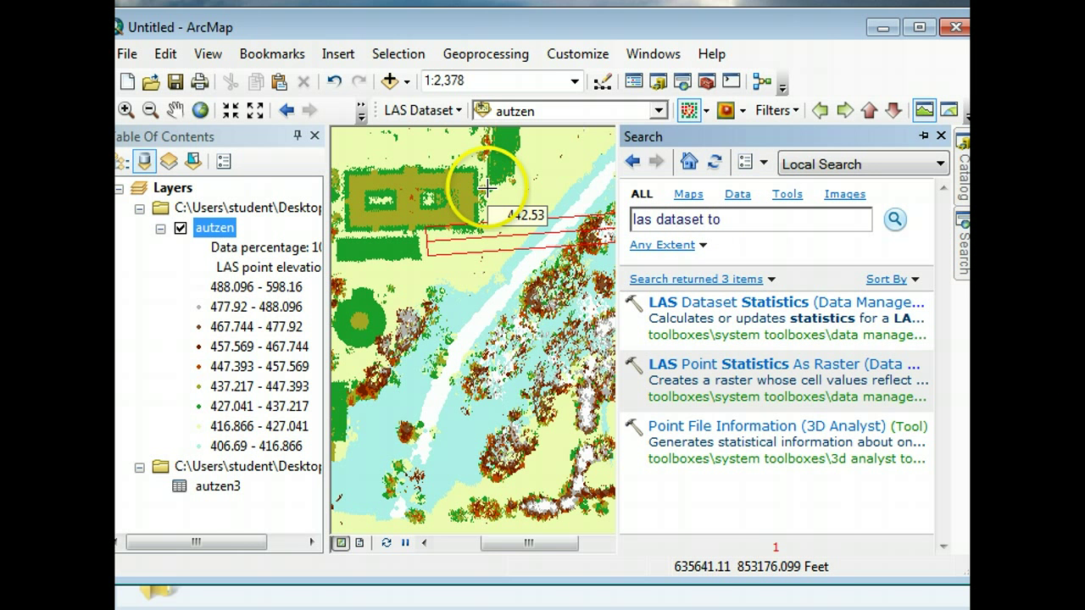
{"action": "key", "text": "Return"}
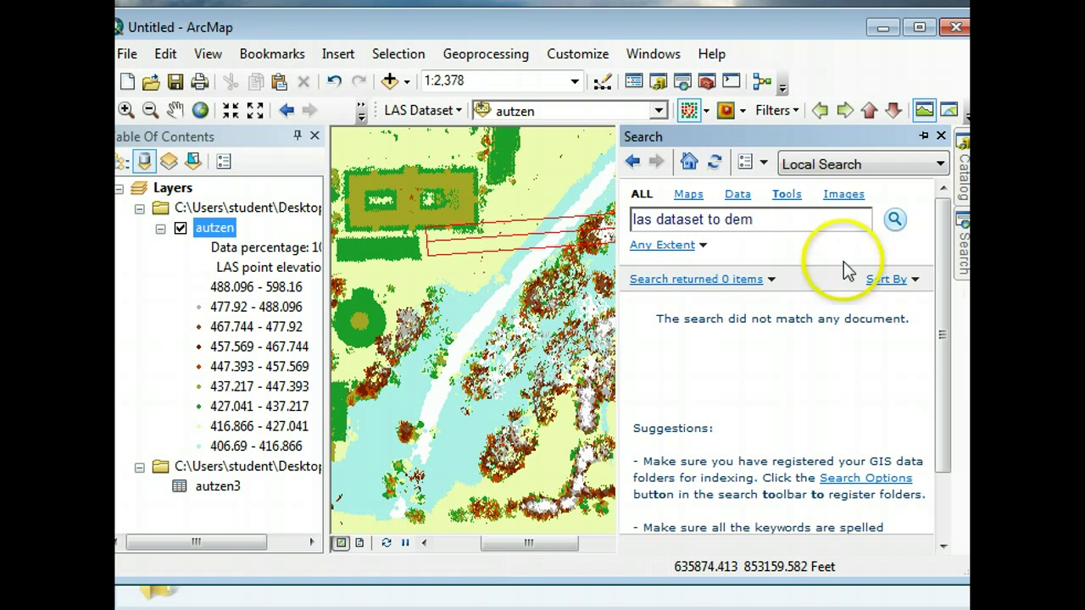
{"action": "left_click", "coordinate": [720, 213]}
{"action": "key", "text": "Delete"}
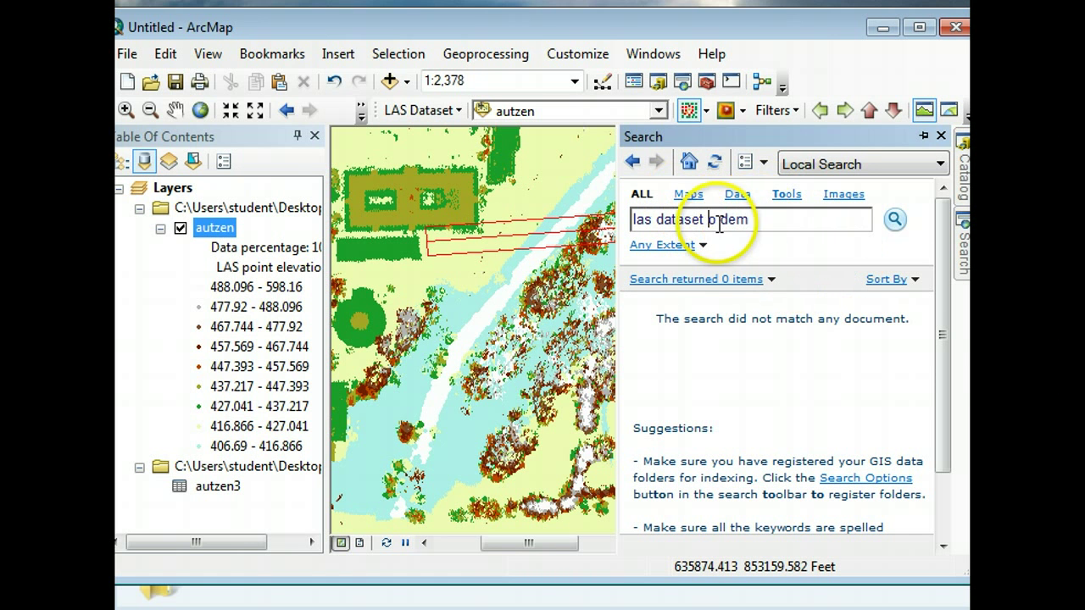
{"action": "key", "text": "ctrl+a"}
{"action": "key", "text": "BackSpace"}
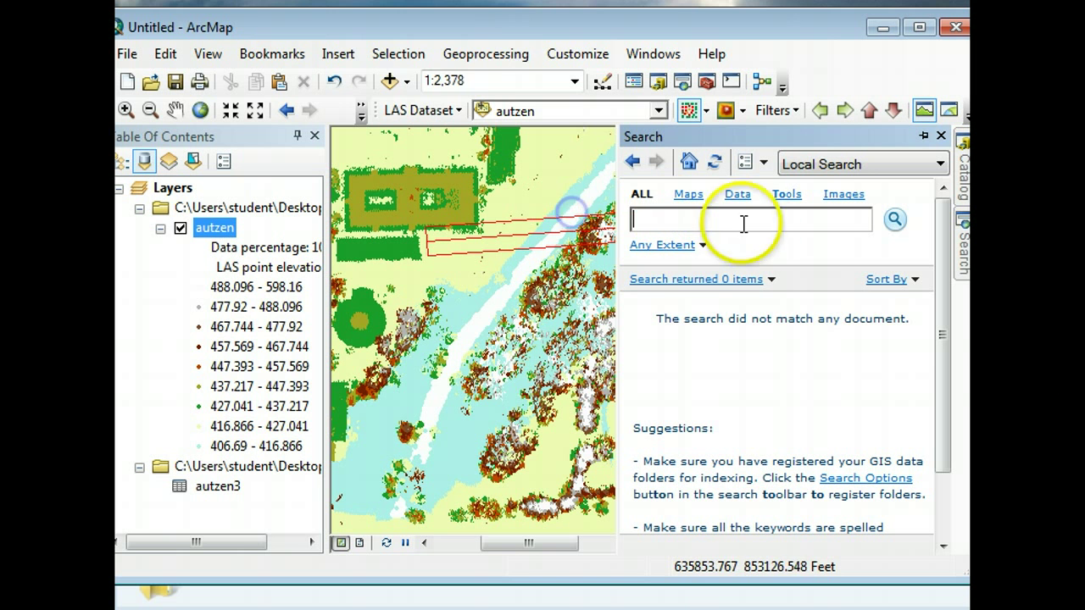
- Launch LAS Dataset to Raster from ArcToolbox under Conversion Tools > To Raster
{"action": "left_click", "coordinate": [449, 51]}
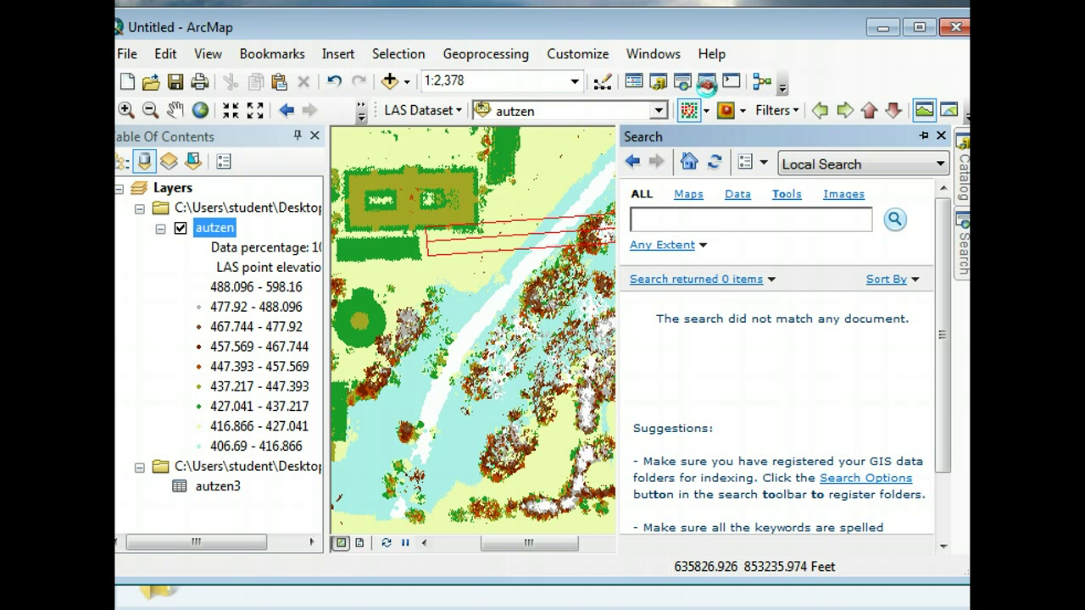
{"action": "left_click", "coordinate": [706, 82]}
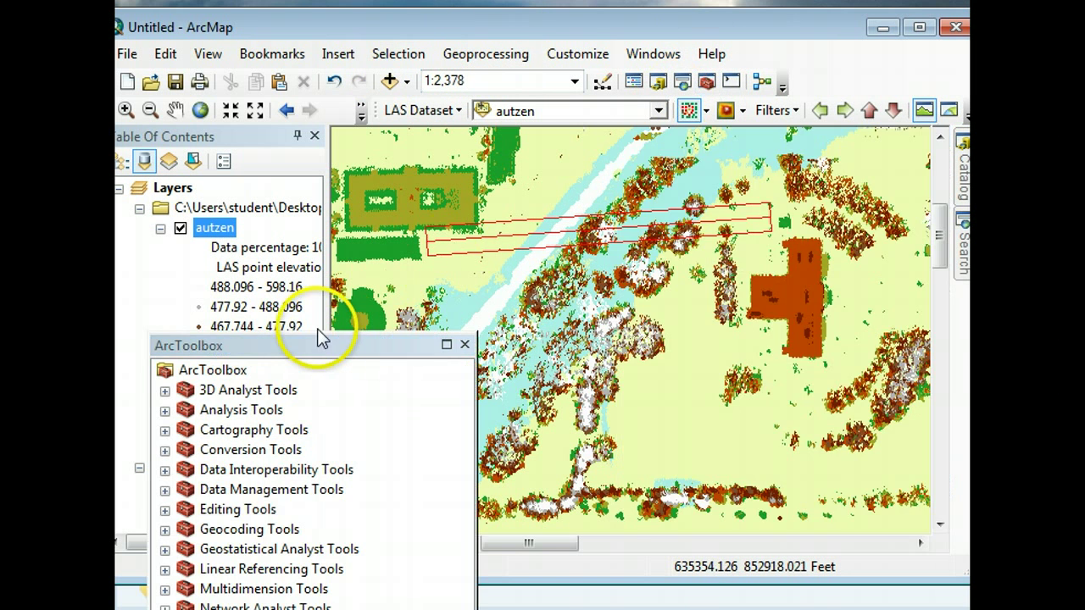
{"action": "left_click_drag", "start_coordinate": [327, 341], "coordinate": [670, 93]}
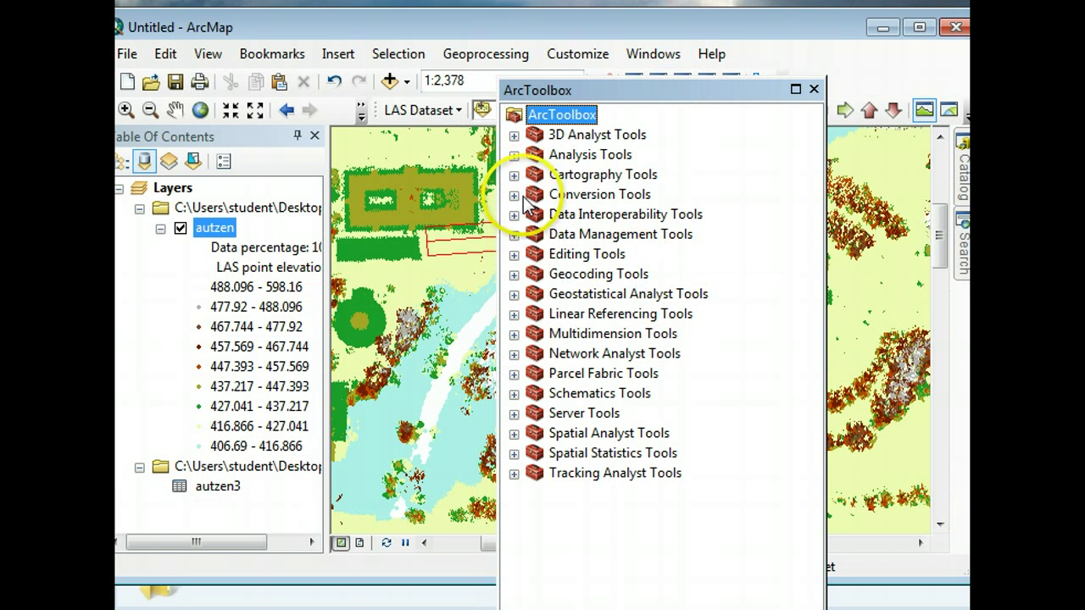
{"action": "left_click", "coordinate": [514, 195]}
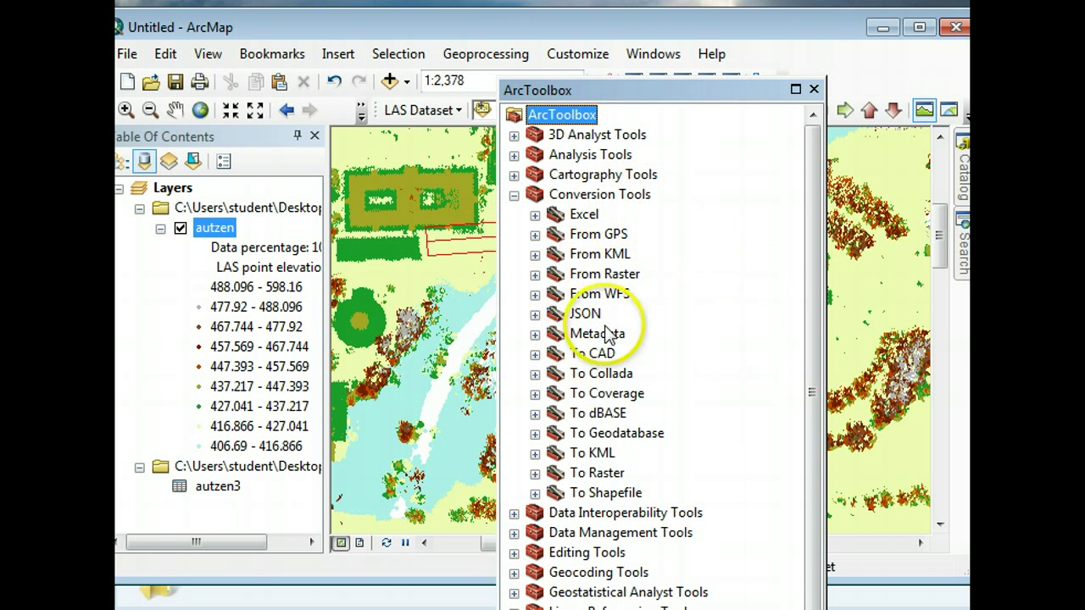
{"action": "left_click", "coordinate": [535, 473]}
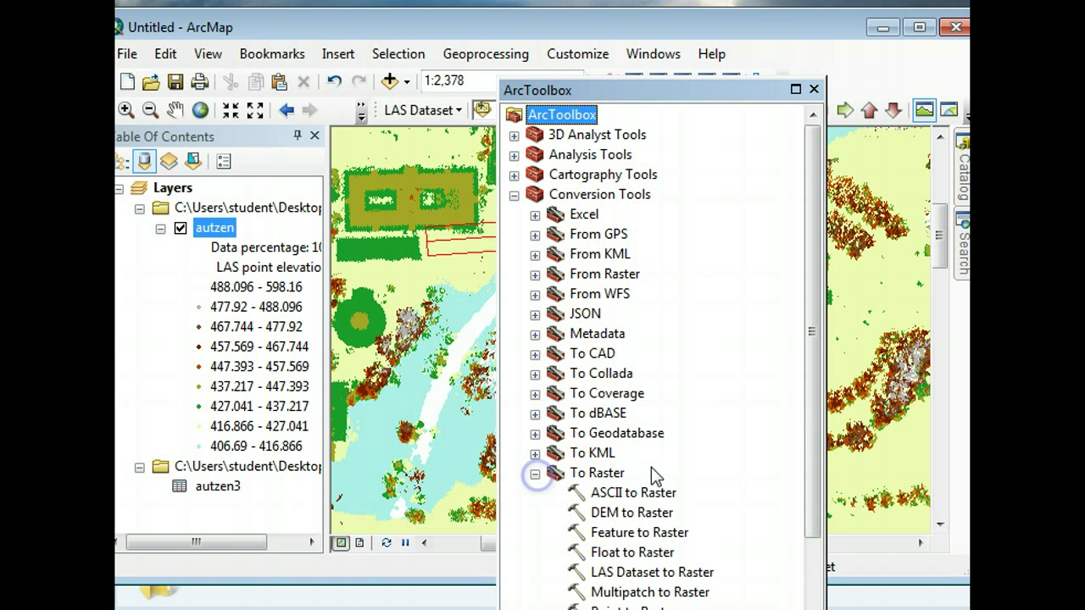
{"action": "left_click_drag", "start_coordinate": [816, 350], "coordinate": [808, 441]}
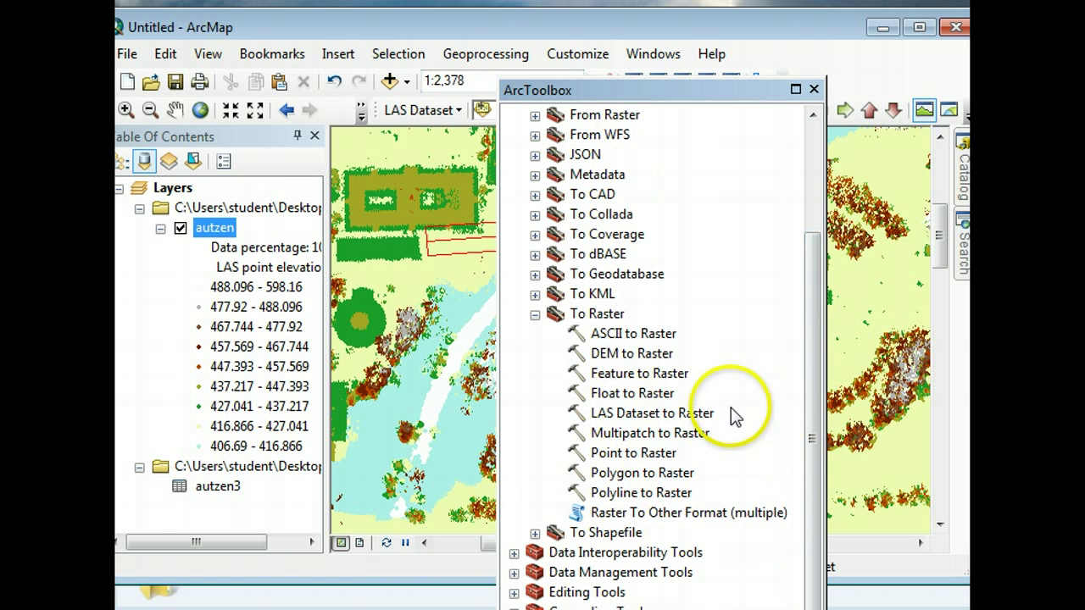
{"action": "left_click", "coordinate": [649, 412]}
{"action": "double_click", "coordinate": [601, 416]}
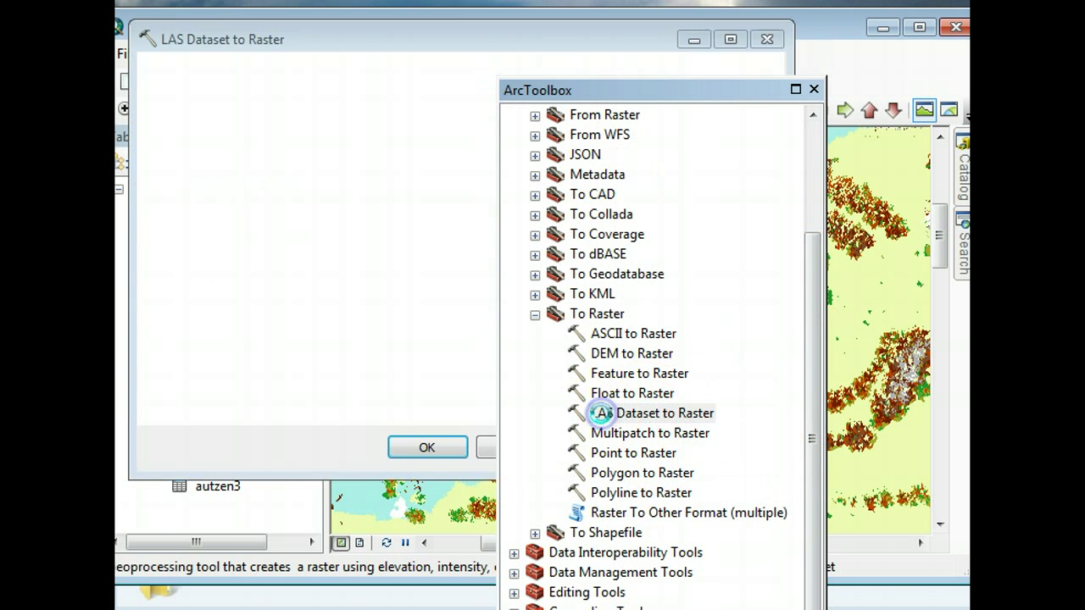
- Choose autzen as the tool's input LAS dataset
{"action": "left_click_drag", "start_coordinate": [537, 27], "coordinate": [635, 78]}
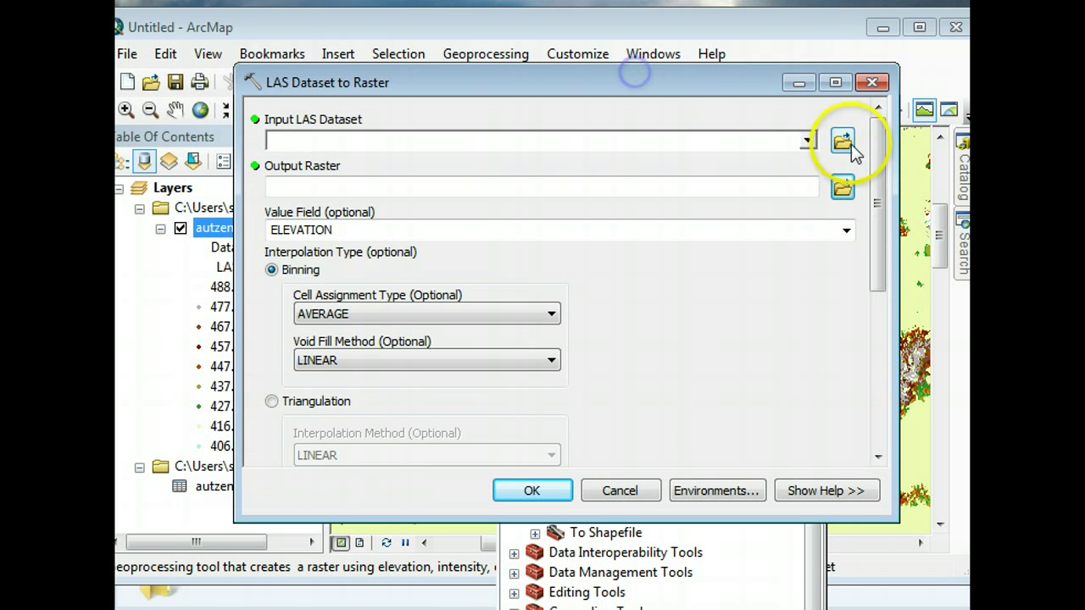
{"action": "left_click", "coordinate": [808, 141]}
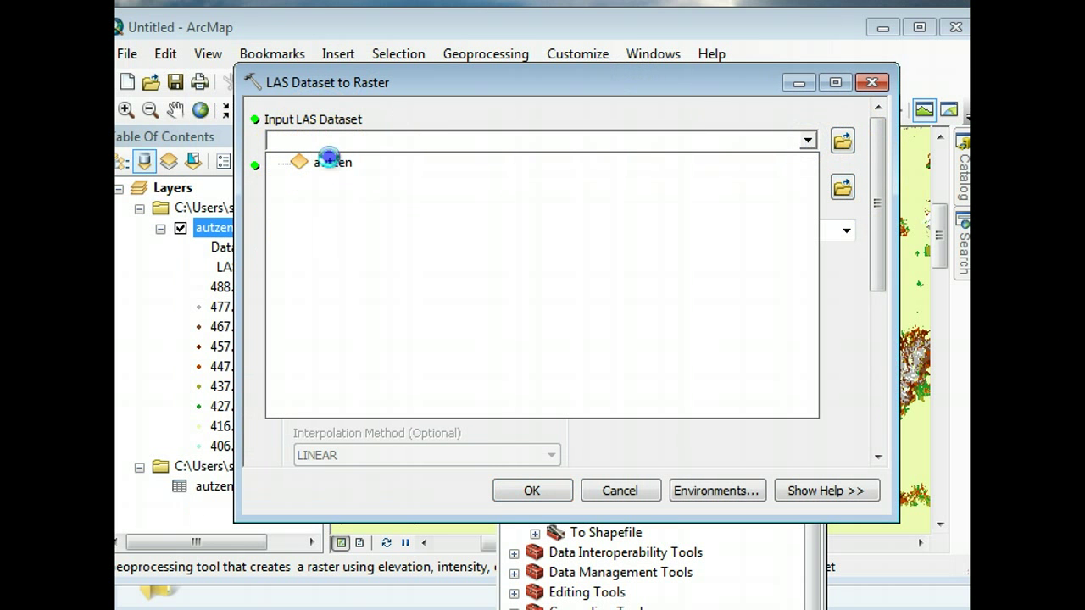
{"action": "left_click", "coordinate": [331, 162]}
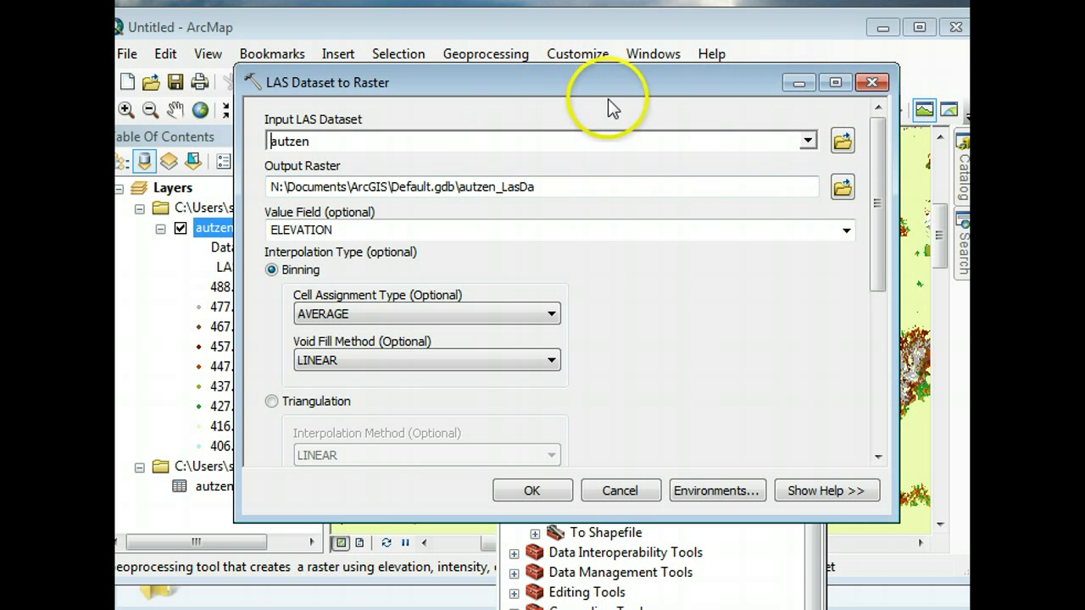
- Close the tool, dock ArcToolbox beside the map, and filter autzen to Ground points
{"action": "left_click", "coordinate": [873, 85]}
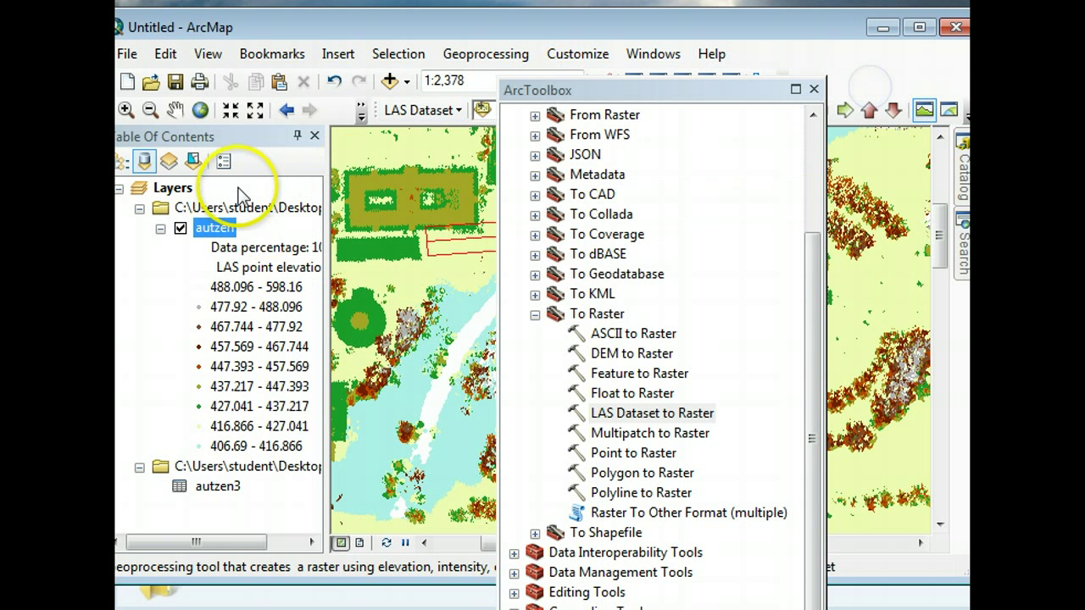
{"action": "double_click", "coordinate": [765, 91]}
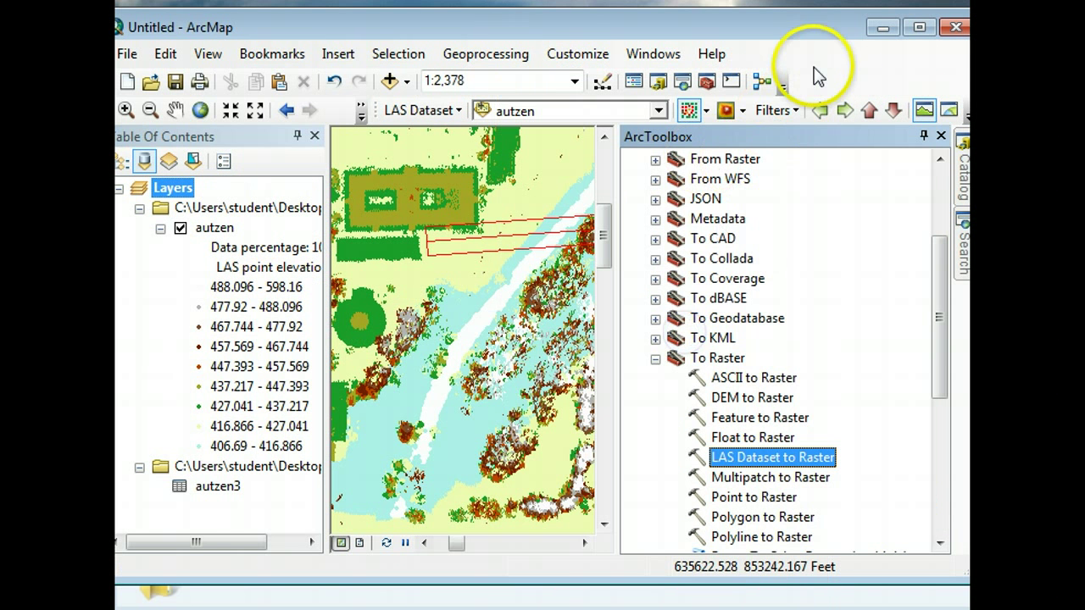
{"action": "left_click", "coordinate": [769, 111]}
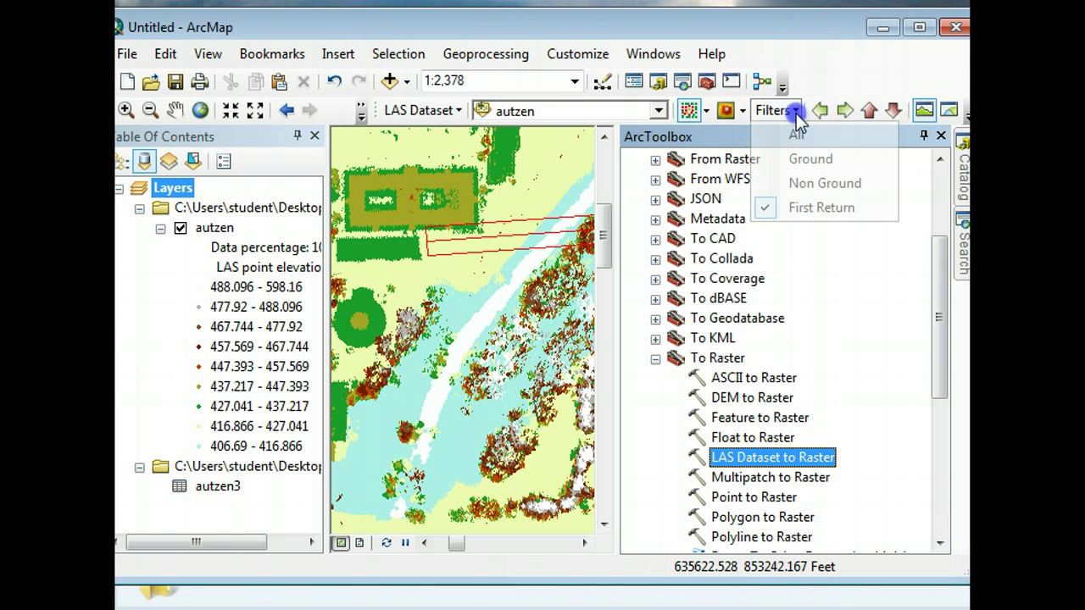
{"action": "left_click", "coordinate": [803, 161]}
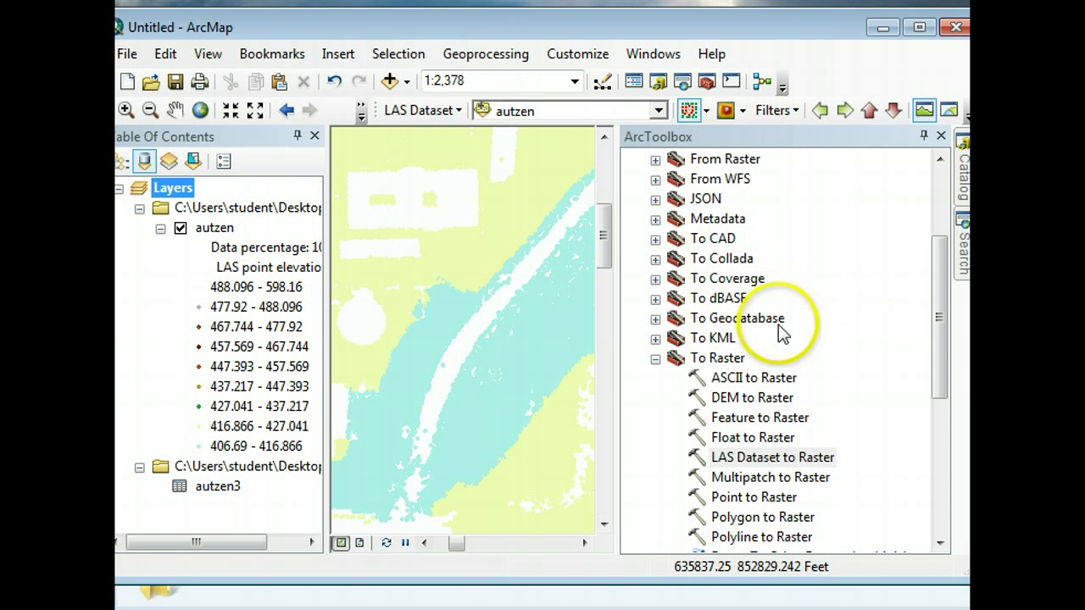
- Reopen LAS Dataset to Raster with autzen as the input dataset
{"action": "double_click", "coordinate": [728, 458]}
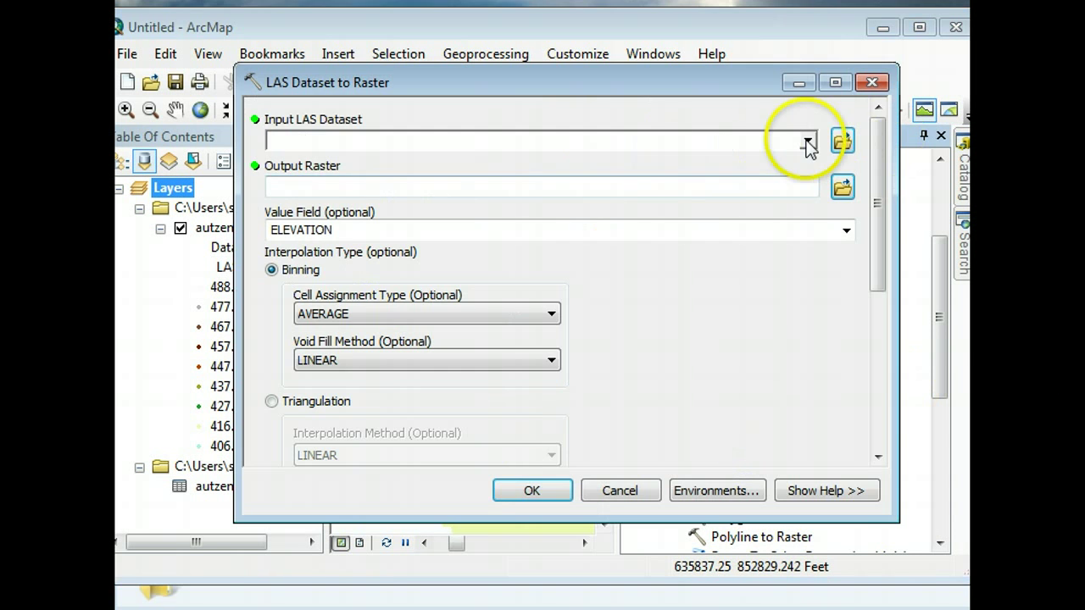
{"action": "left_click", "coordinate": [808, 143]}
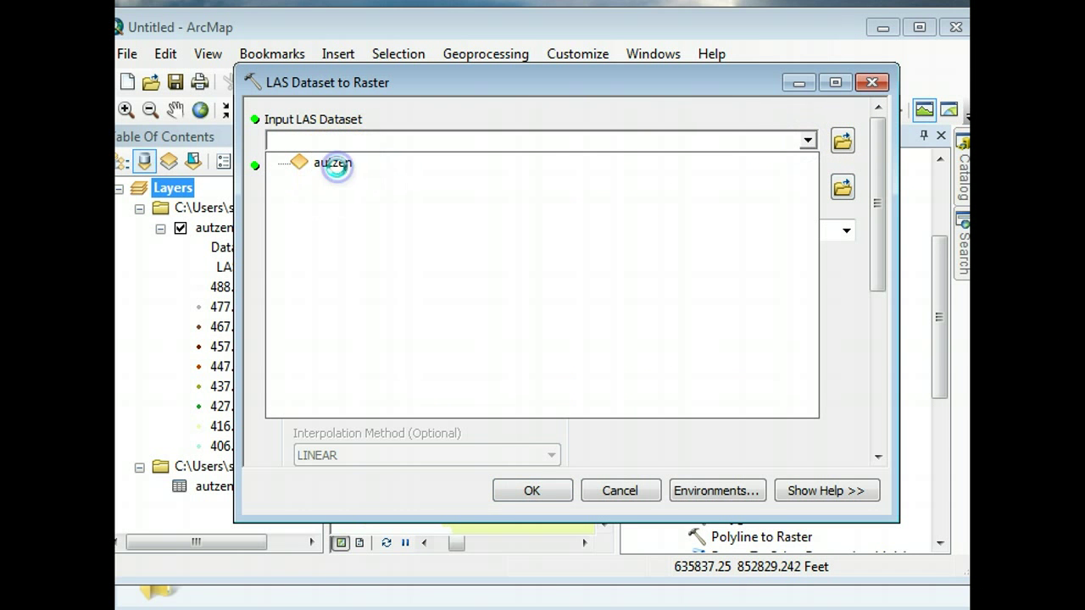
{"action": "left_click", "coordinate": [332, 163]}
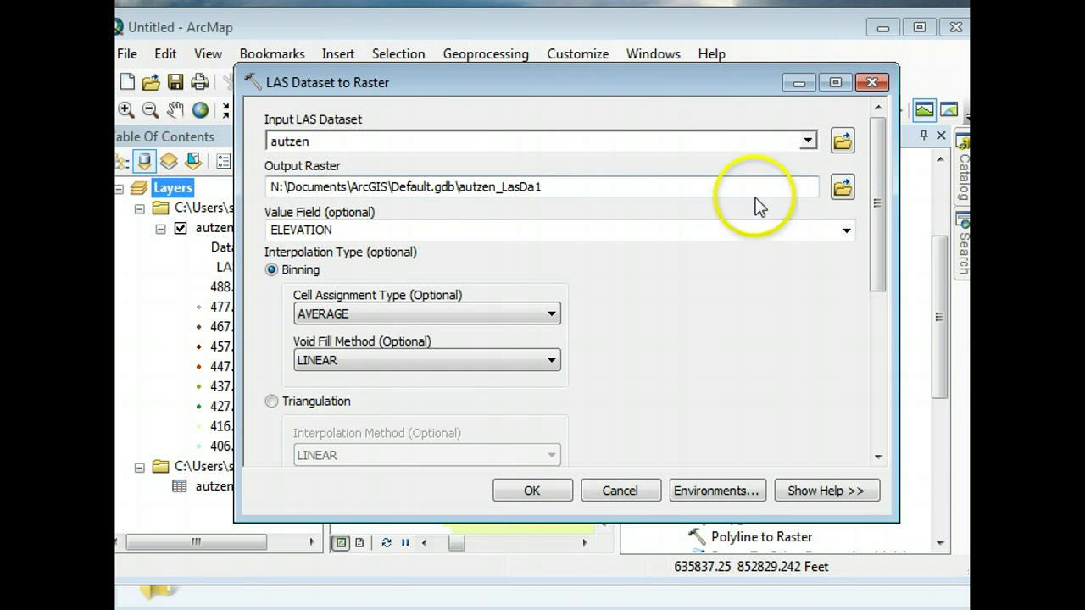
- Browse the Output Raster to Desktop\autzen and save it under the name autzen_DEM
{"action": "left_click", "coordinate": [841, 188]}
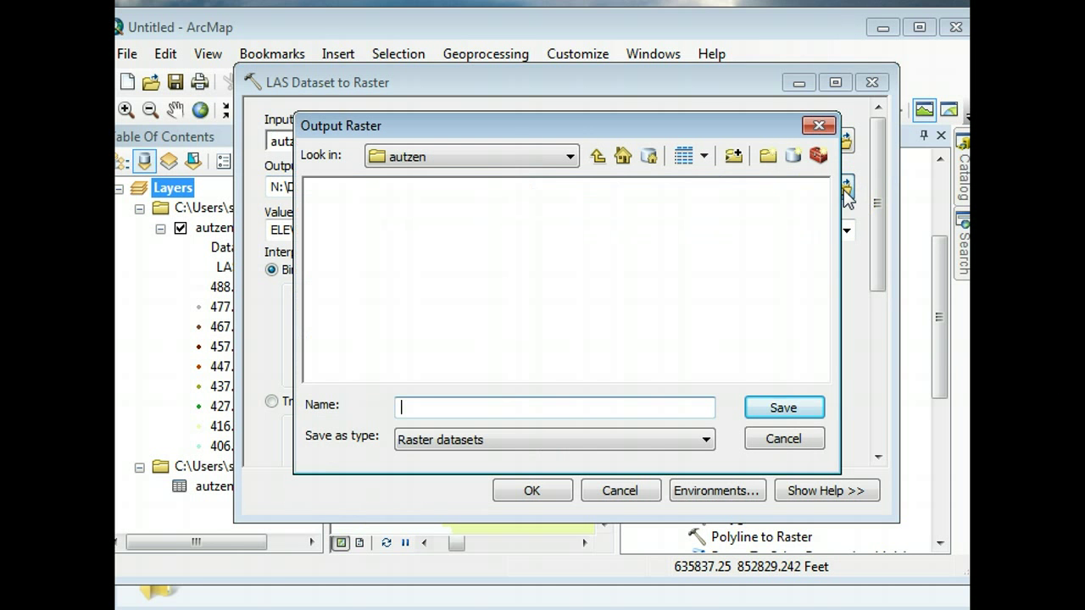
{"action": "left_click", "coordinate": [537, 157]}
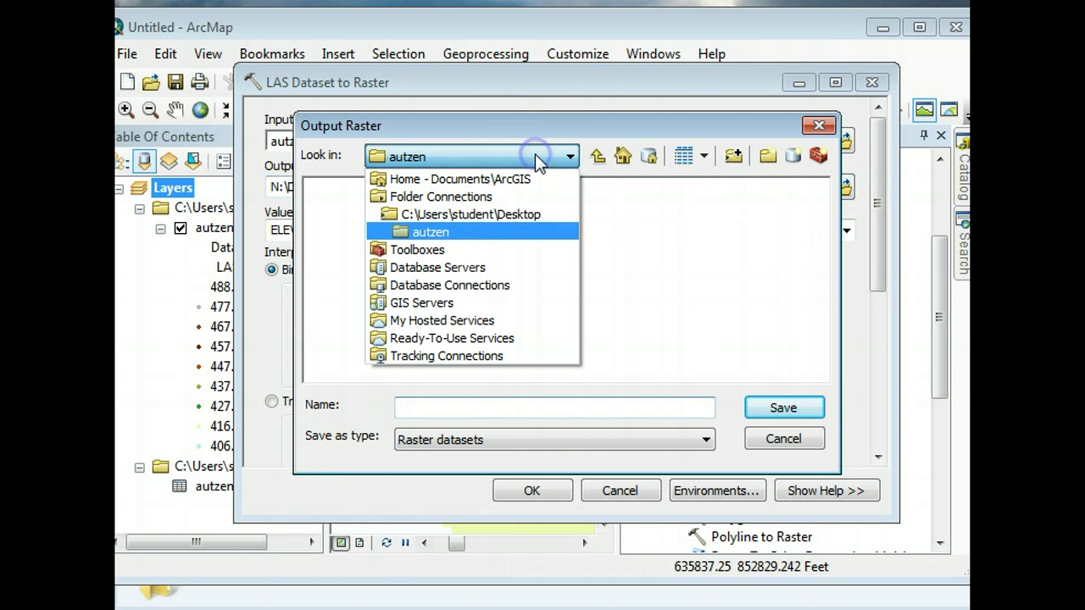
{"action": "left_click", "coordinate": [445, 234]}
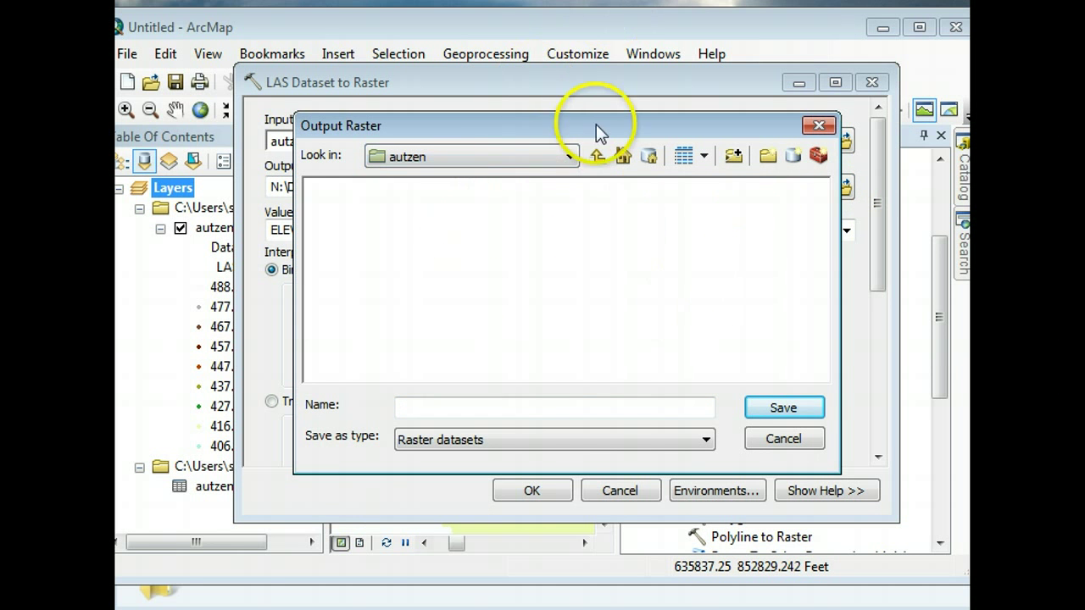
{"action": "left_click", "coordinate": [598, 156]}
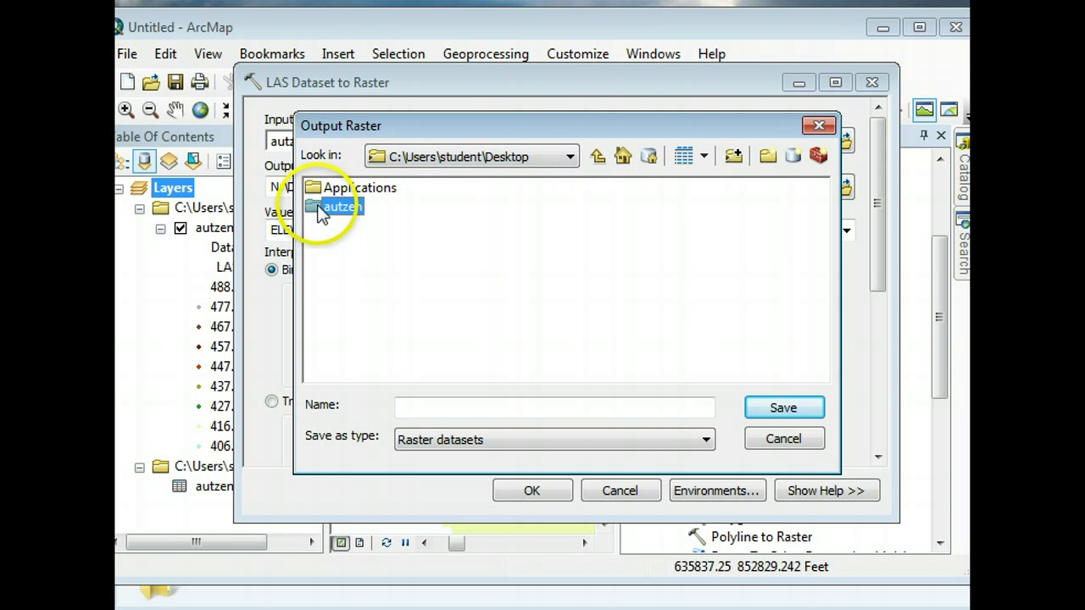
{"action": "double_click", "coordinate": [335, 206]}
{"action": "left_click", "coordinate": [433, 407]}
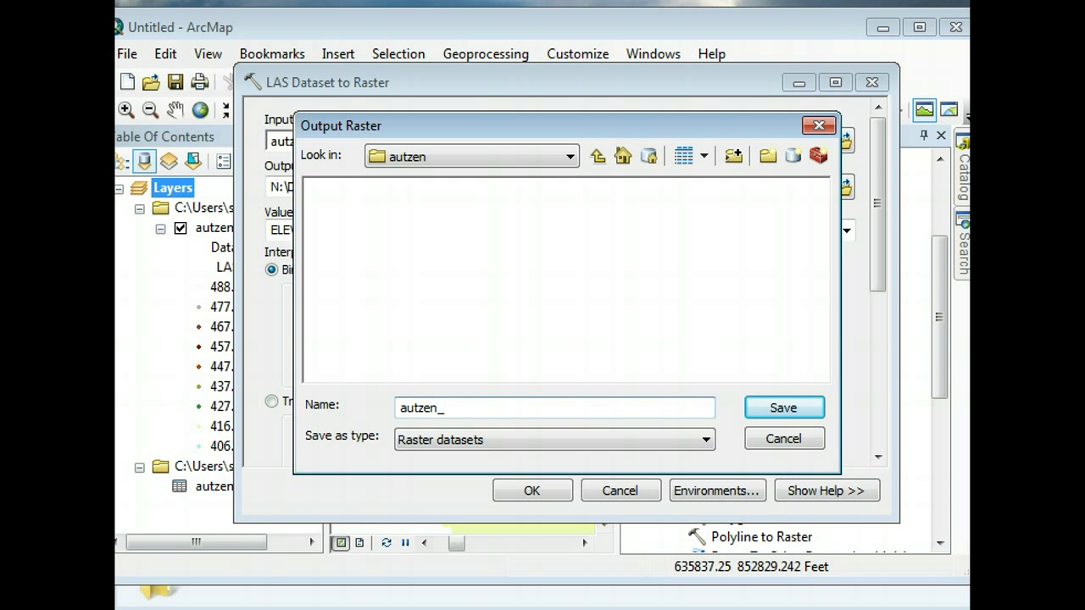
{"action": "left_click", "coordinate": [785, 410]}
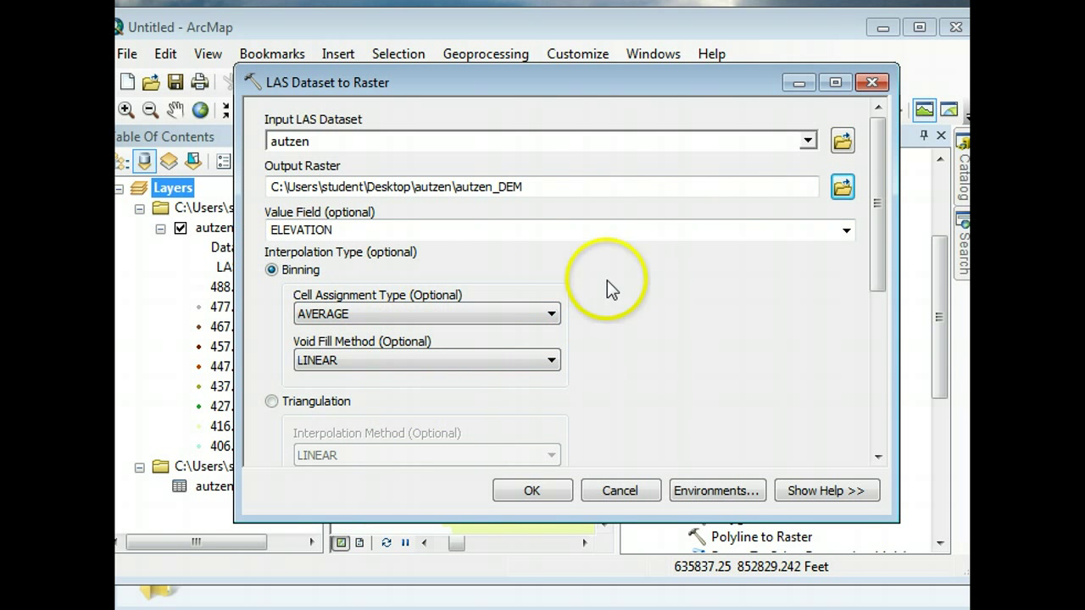
- Keep AVERAGE cell assignment, use NATURAL_NEIGHBOR void fill and INT output, and create autzen_DEM
{"action": "left_click", "coordinate": [438, 313]}
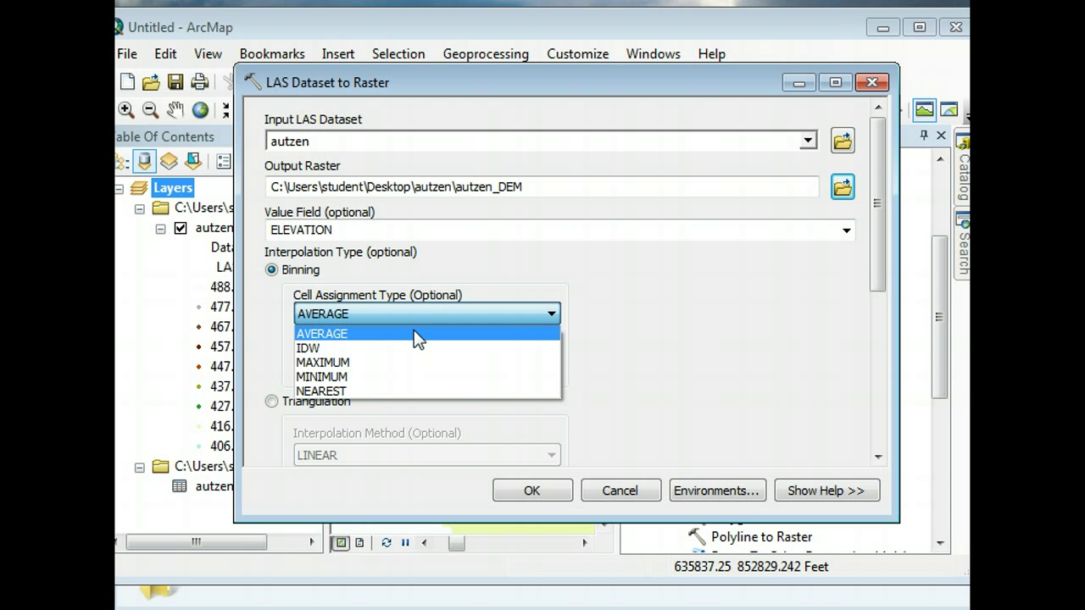
{"action": "left_click", "coordinate": [422, 334]}
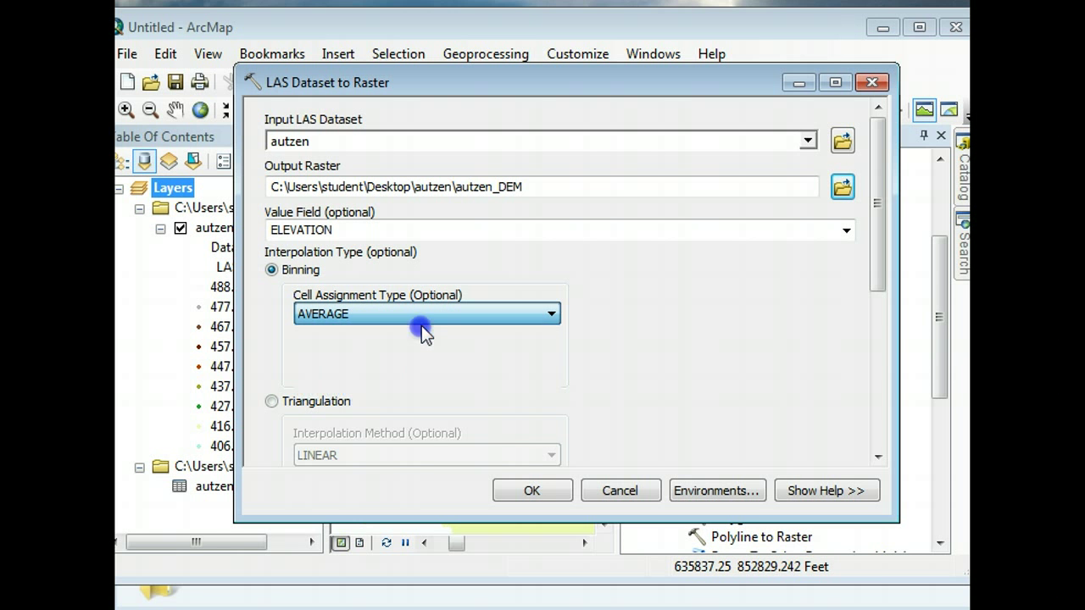
{"action": "left_click_drag", "start_coordinate": [876, 271], "coordinate": [869, 320]}
{"action": "left_click", "coordinate": [450, 228]}
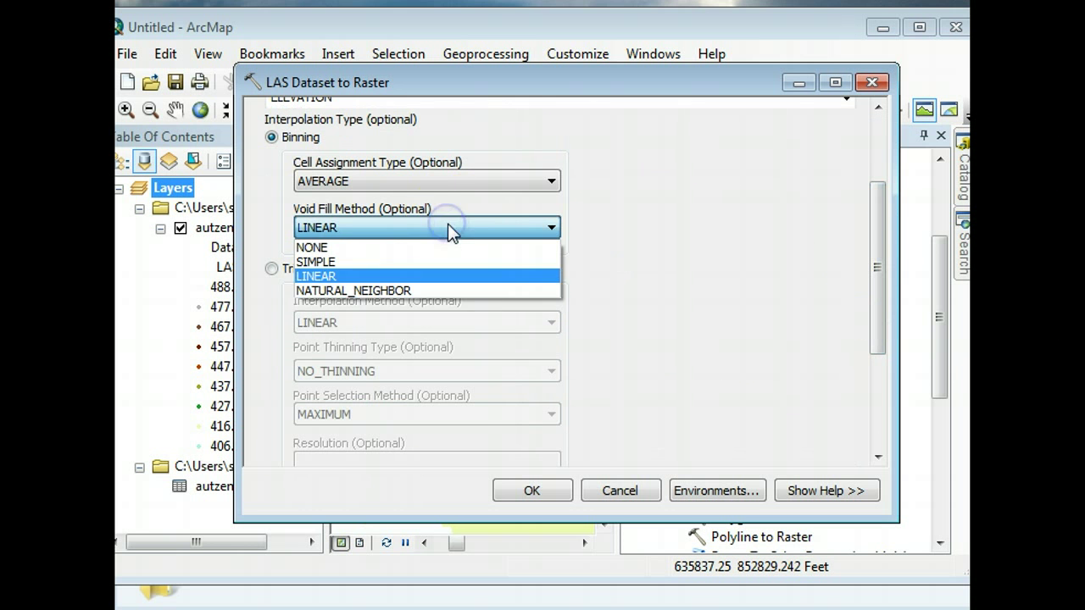
{"action": "left_click", "coordinate": [400, 291]}
{"action": "left_click_drag", "start_coordinate": [878, 257], "coordinate": [846, 381]}
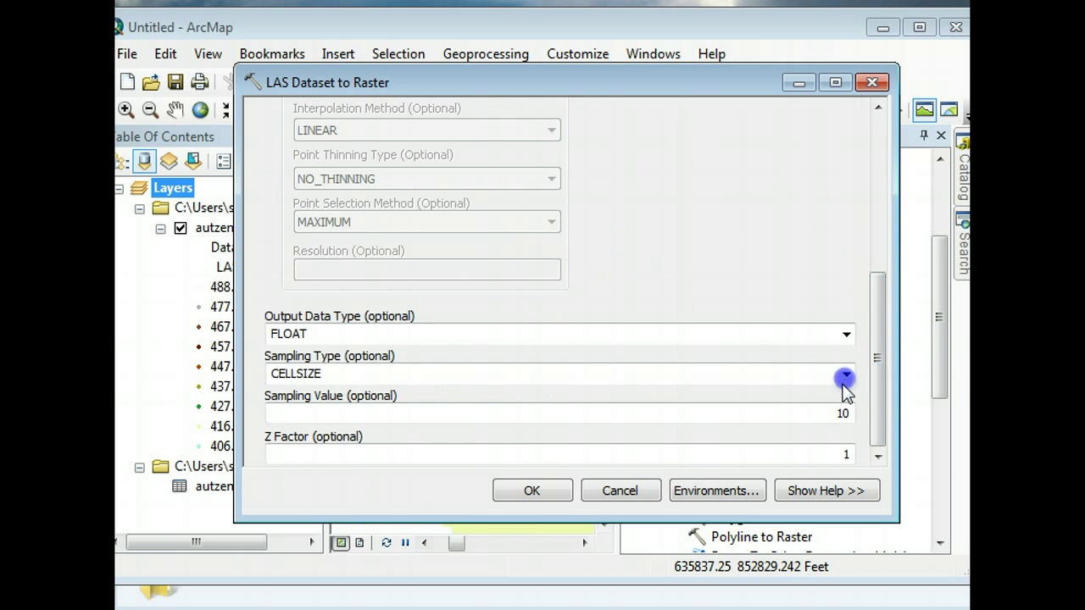
{"action": "left_click", "coordinate": [846, 336]}
{"action": "left_click", "coordinate": [366, 370]}
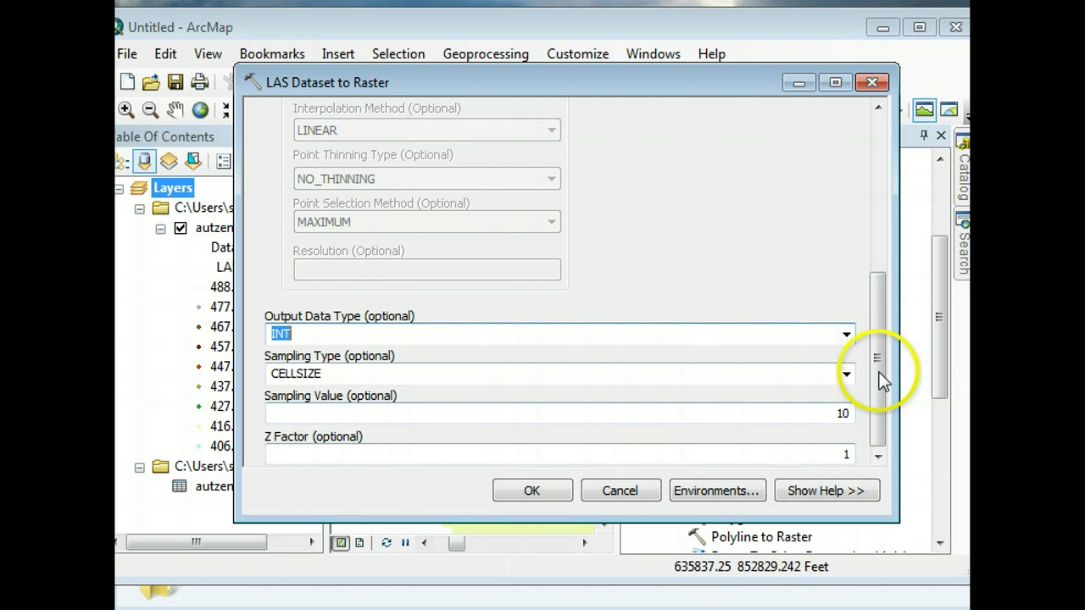
{"action": "left_click", "coordinate": [532, 490]}
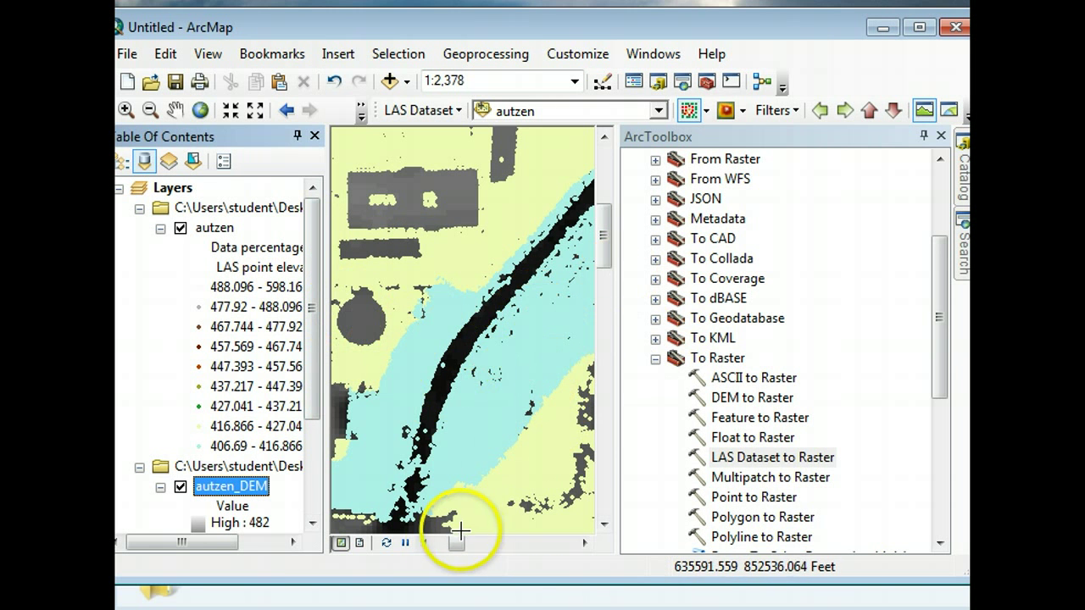
- Hide the autzen point layer and zoom out until the entire autzen_DEM raster is visible
{"action": "left_click", "coordinate": [180, 228]}
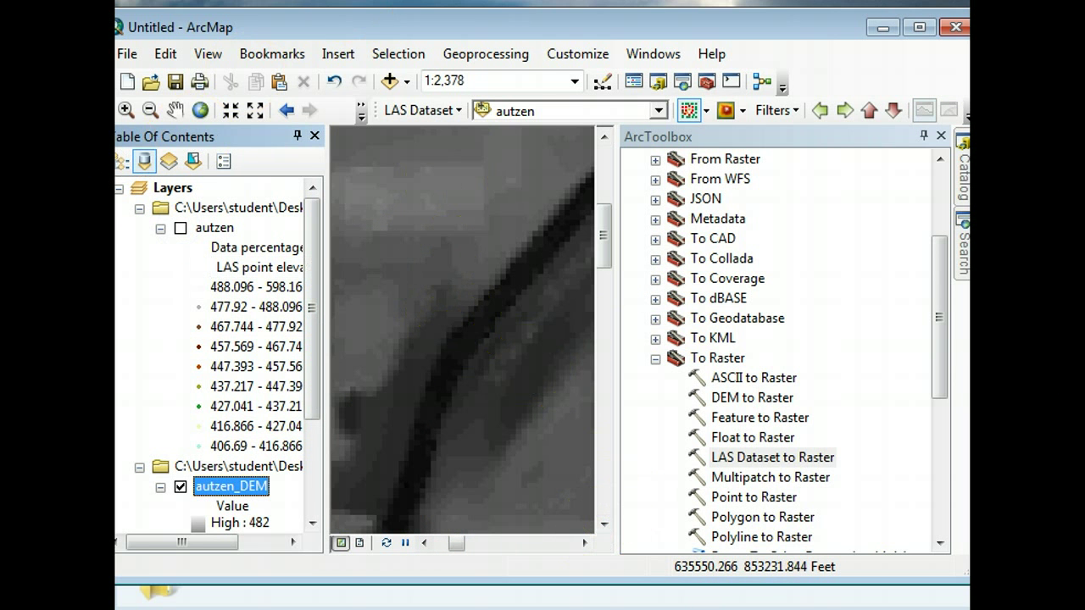
{"action": "left_click", "coordinate": [148, 111]}
{"action": "left_click", "coordinate": [376, 201]}
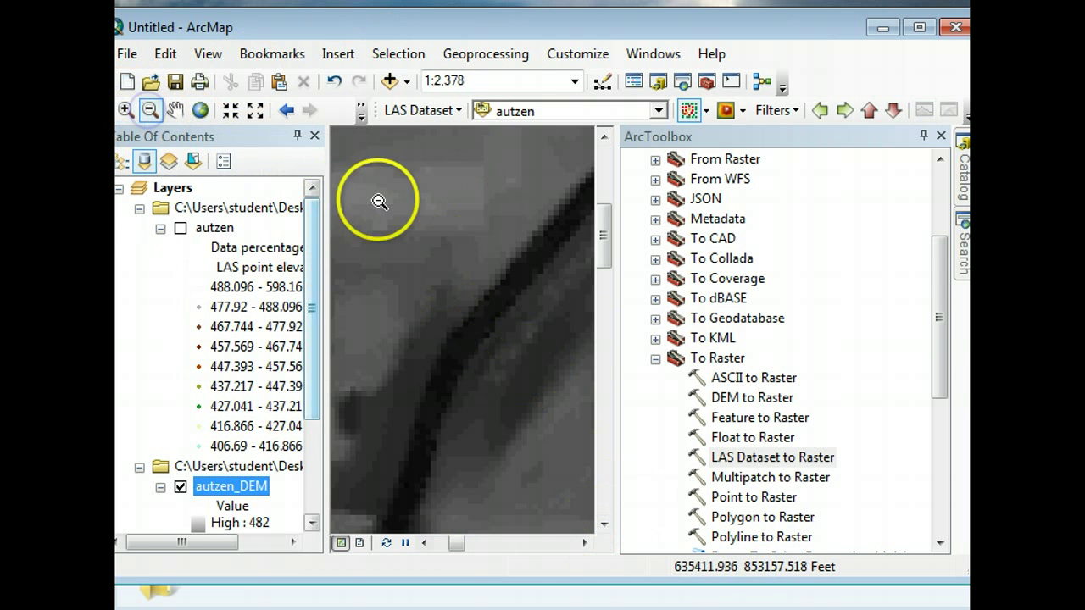
{"action": "left_click", "coordinate": [421, 247]}
{"action": "left_click", "coordinate": [549, 361]}
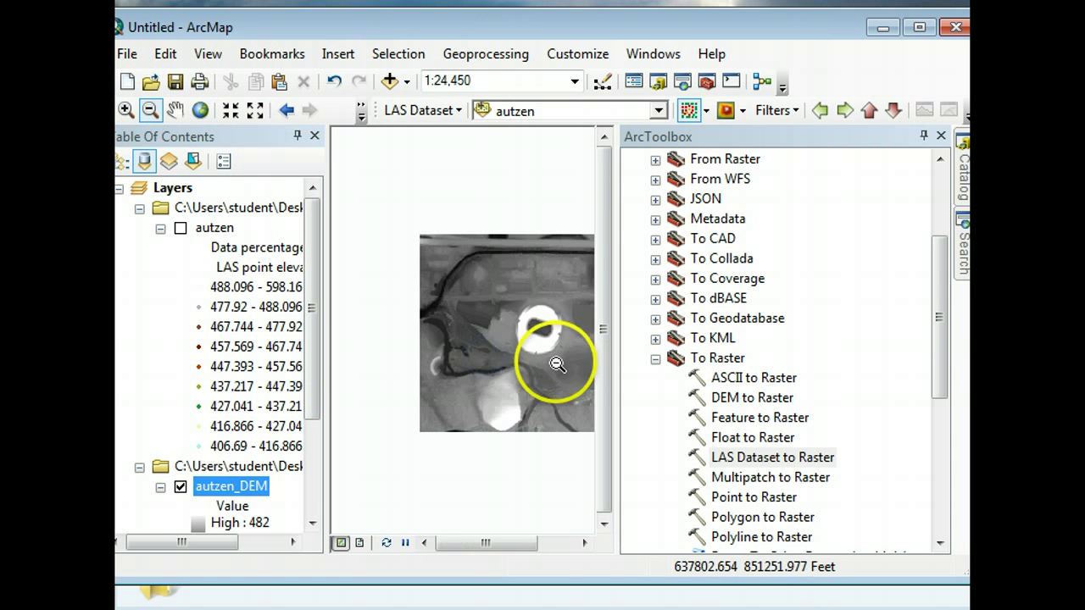
{"action": "left_click", "coordinate": [457, 259]}
{"action": "left_click_drag", "start_coordinate": [584, 373], "coordinate": [500, 318]}
{"action": "double_click", "coordinate": [752, 467]}
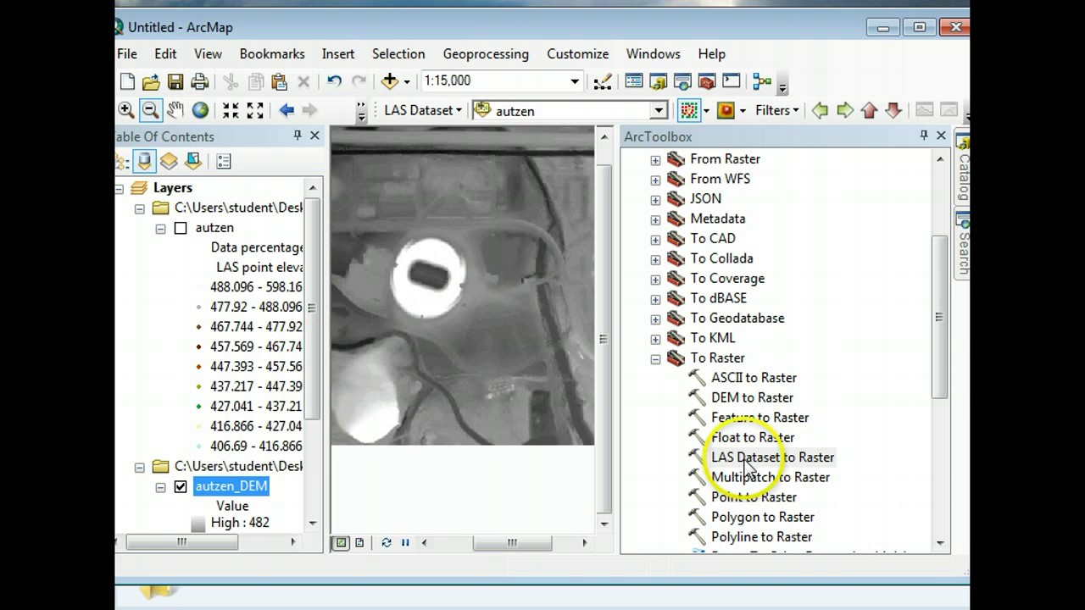
- Set the LAS point filter to First Return
{"action": "left_click_drag", "start_coordinate": [545, 82], "coordinate": [502, 291]}
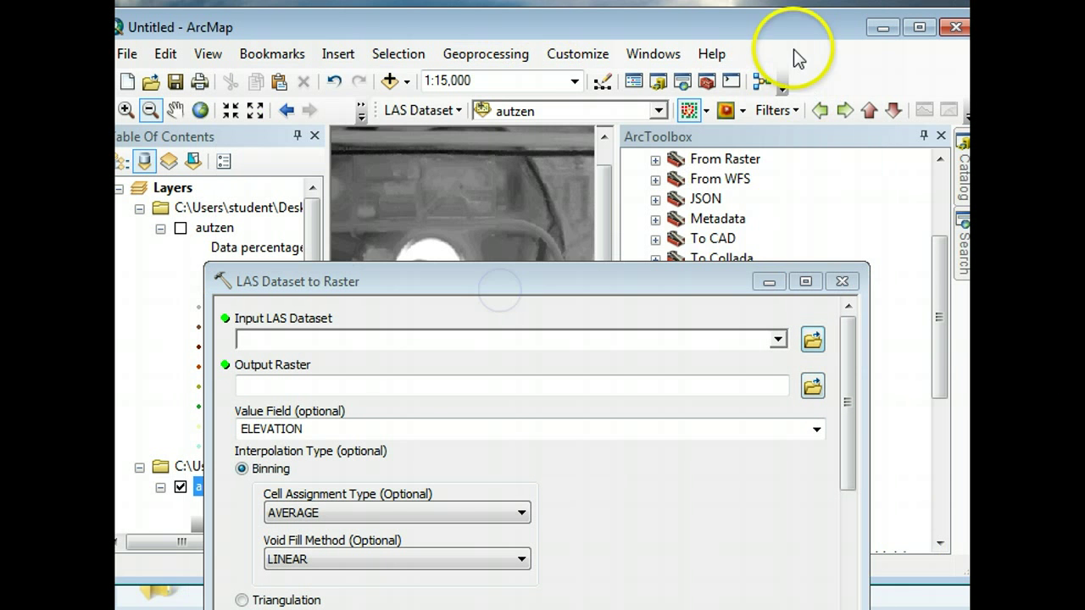
{"action": "left_click", "coordinate": [796, 110]}
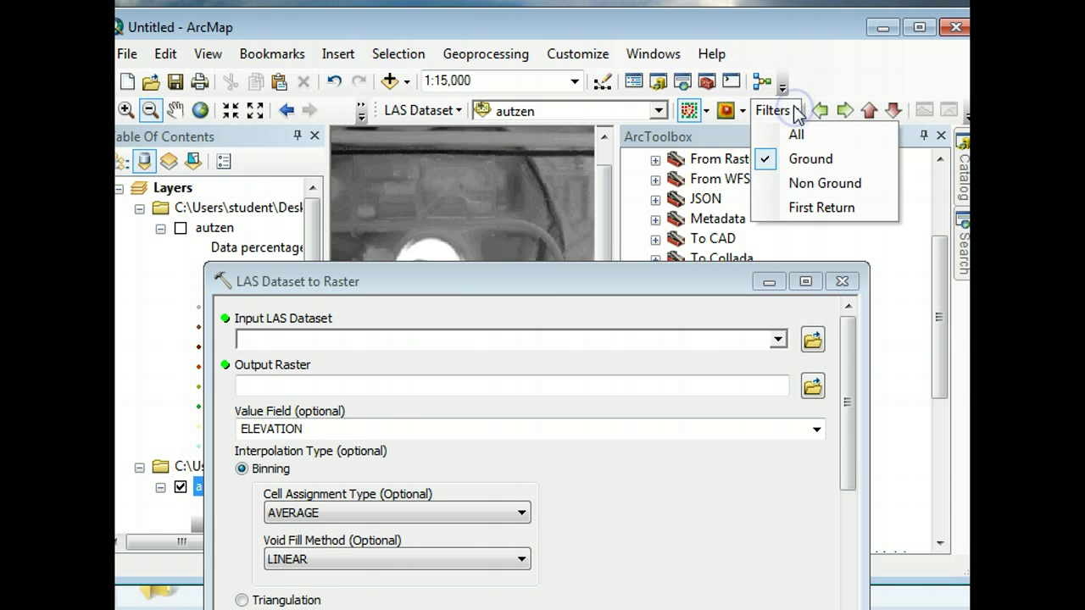
{"action": "left_click", "coordinate": [777, 207]}
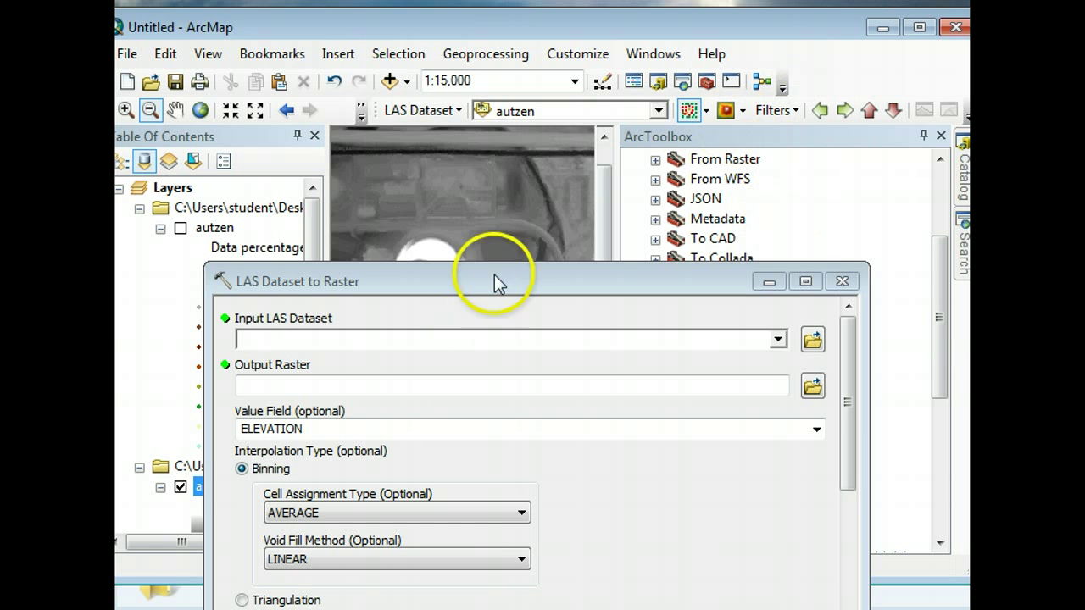
{"action": "left_click_drag", "start_coordinate": [578, 284], "coordinate": [623, 124]}
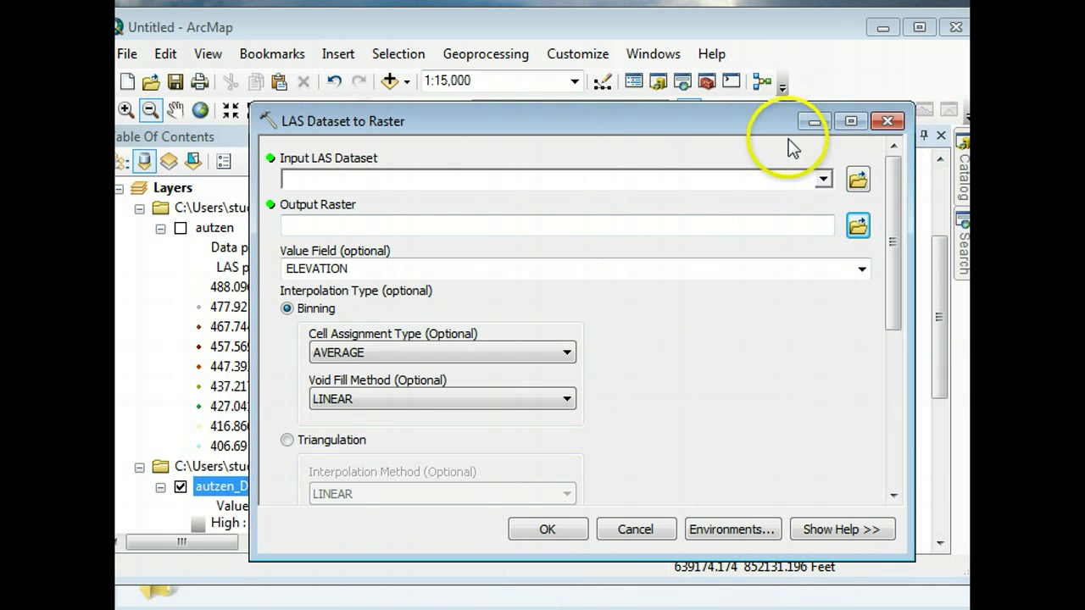
- Convert autzen to a raster using MAXIMUM cell assignment, NATURAL_NEIGHBOR void fill and FLOAT output
{"action": "left_click", "coordinate": [461, 351]}
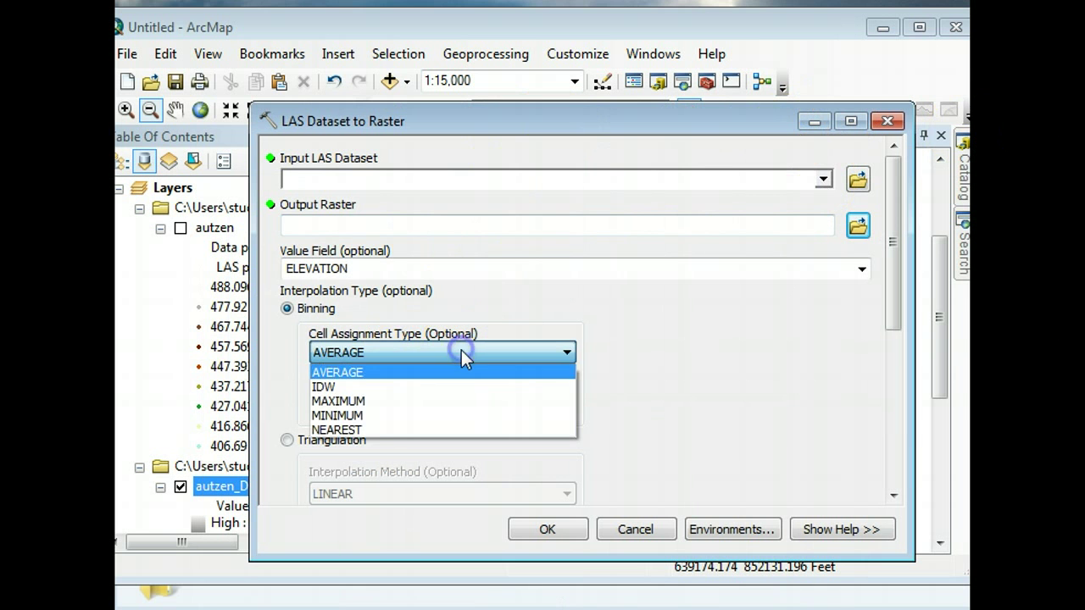
{"action": "left_click", "coordinate": [372, 401]}
{"action": "left_click", "coordinate": [546, 401]}
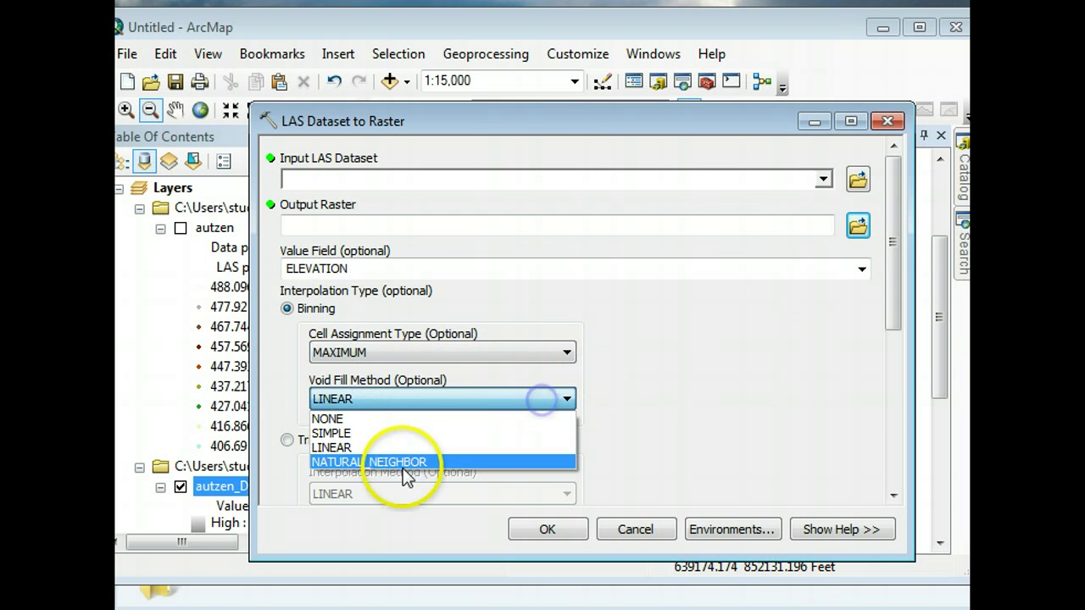
{"action": "left_click", "coordinate": [405, 466]}
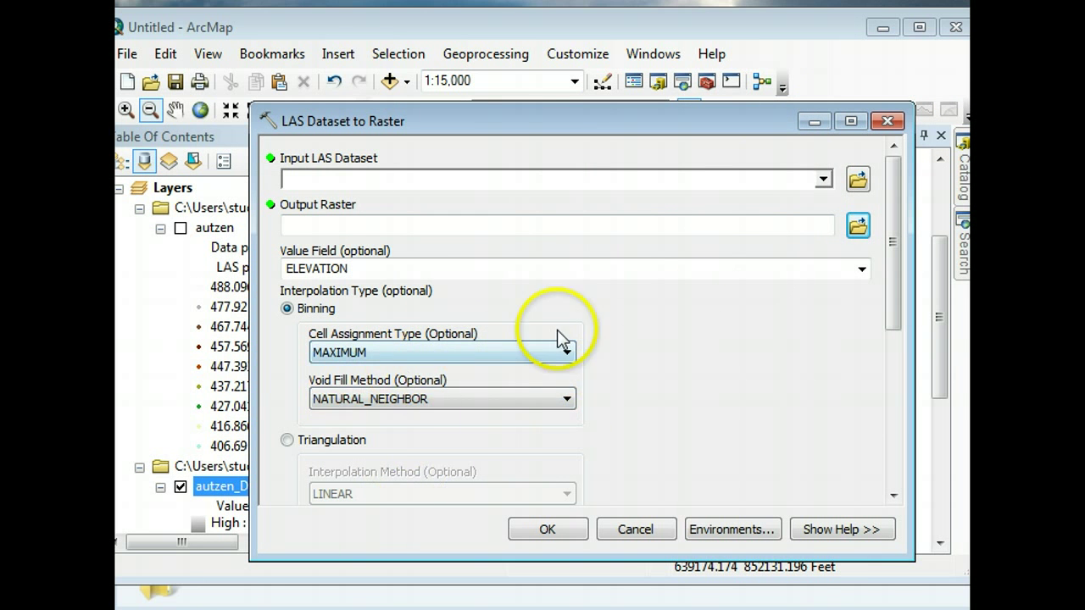
{"action": "left_click", "coordinate": [823, 179]}
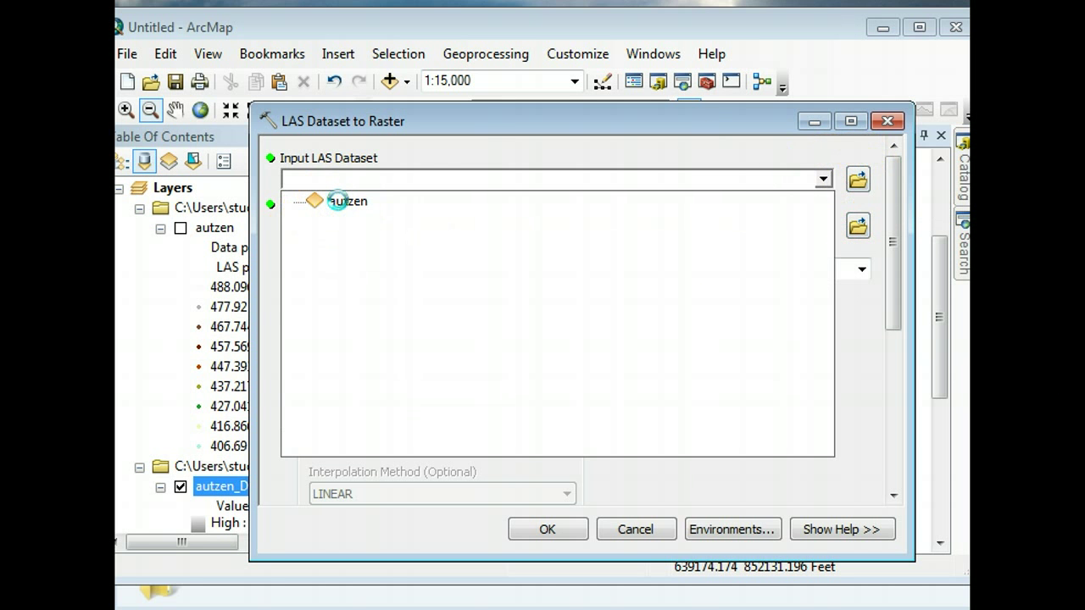
{"action": "left_click", "coordinate": [338, 201]}
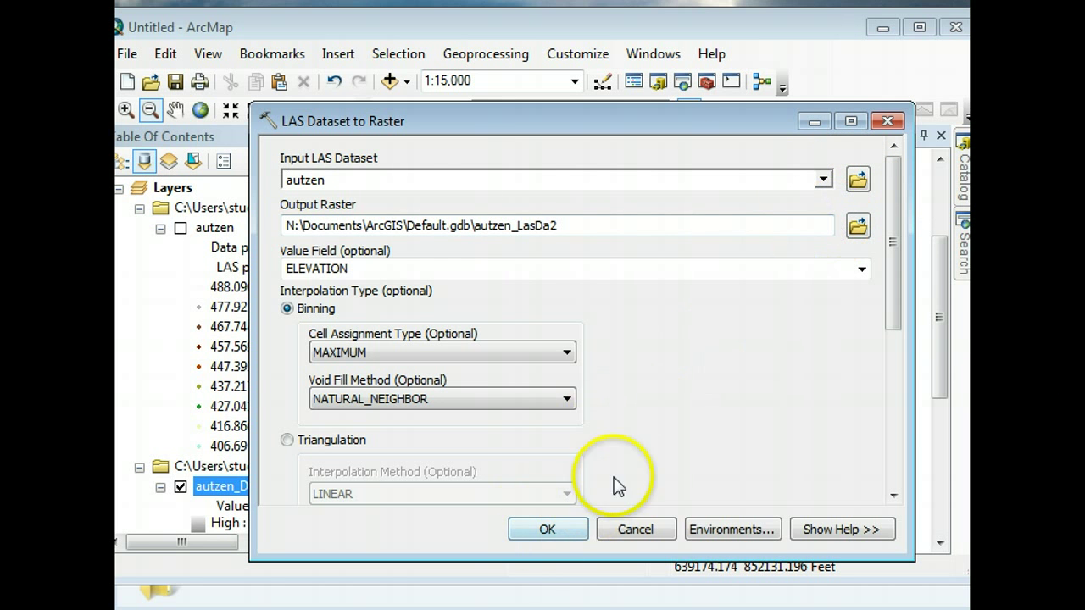
{"action": "left_click_drag", "start_coordinate": [892, 253], "coordinate": [899, 411]}
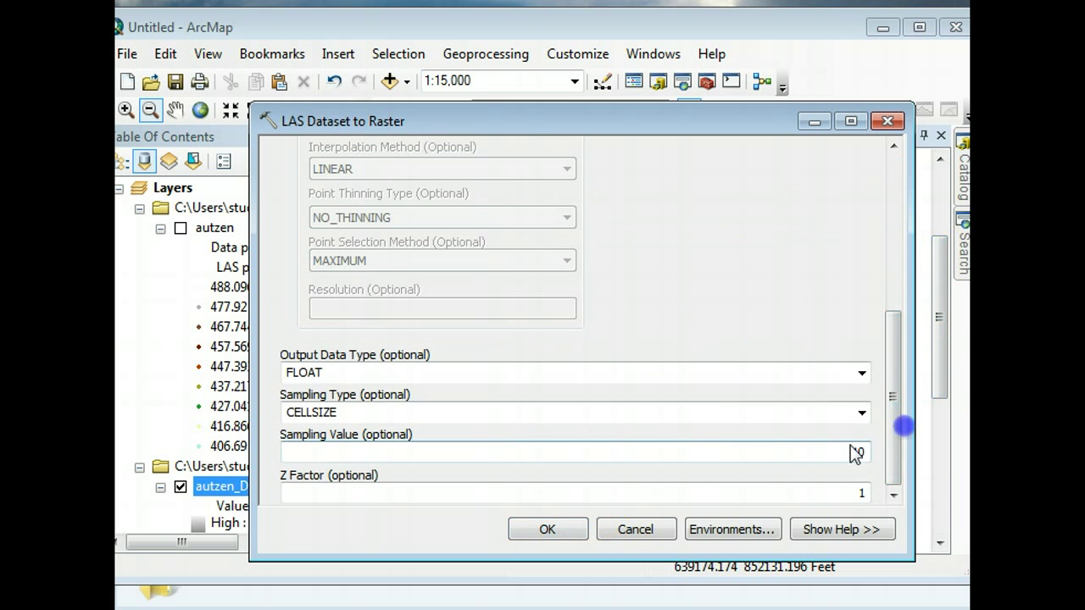
{"action": "left_click", "coordinate": [862, 373]}
{"action": "left_click", "coordinate": [395, 390]}
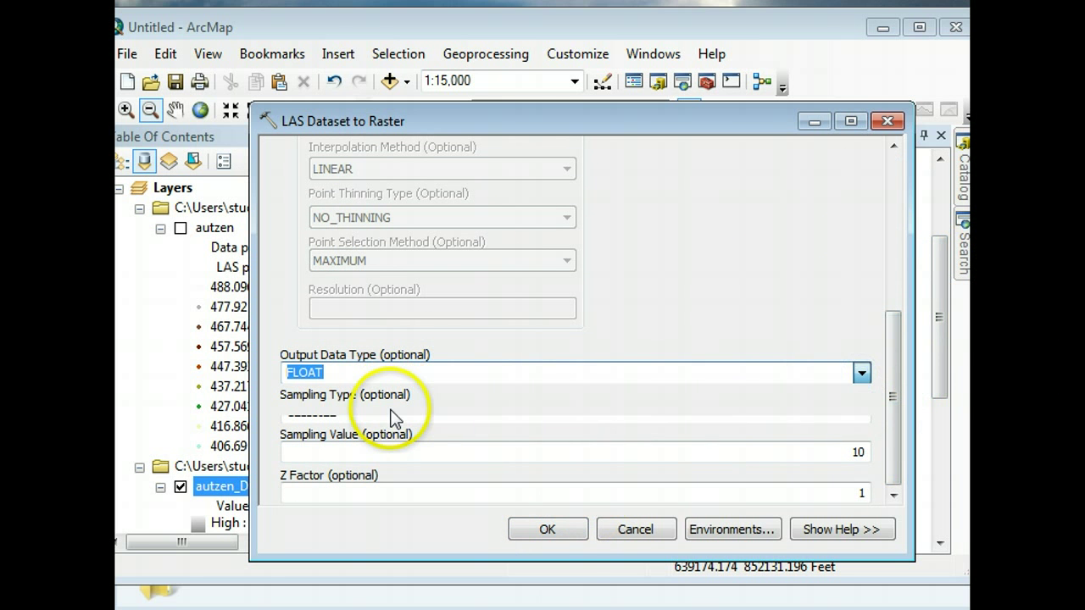
{"action": "left_click", "coordinate": [564, 530]}
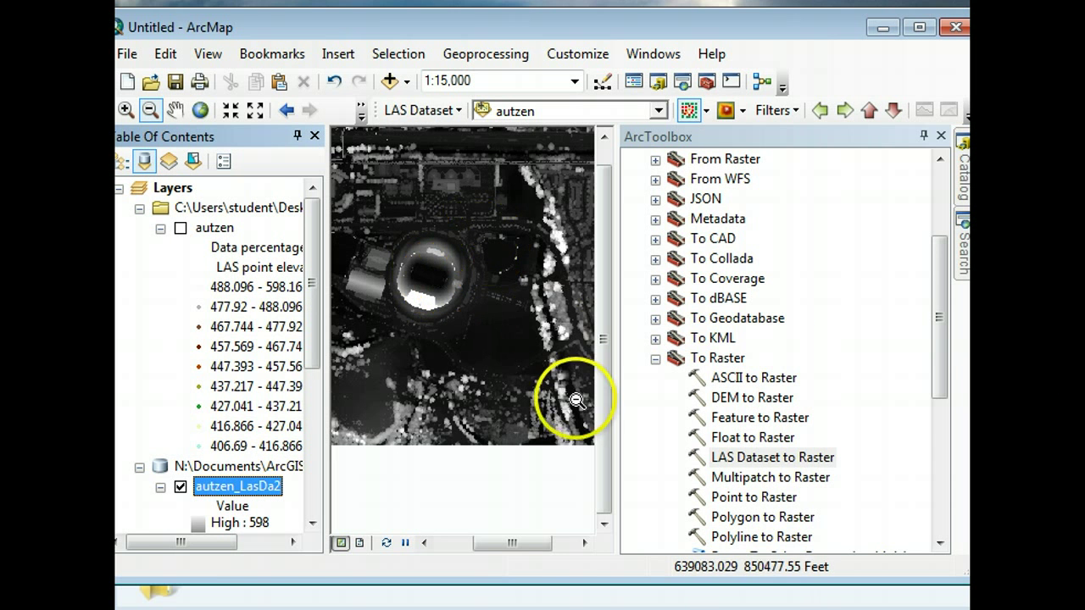
- With autzen_LasDa2 (high 598) displayed, drag the ArcMap window aside to reveal Explorer
{"action": "mouse_move", "coordinate": [509, 545]}
{"action": "left_mouse_down"}
{"action": "mouse_move", "coordinate": [486, 545]}
{"action": "mouse_move", "coordinate": [504, 543]}
{"action": "left_mouse_up"}
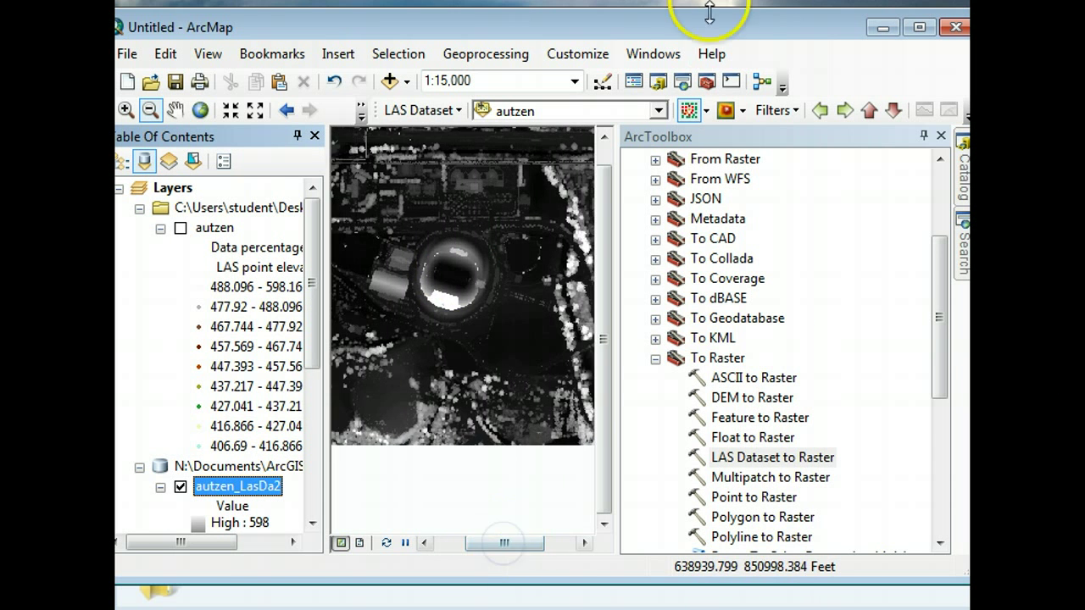
{"action": "left_click_drag", "start_coordinate": [712, 30], "coordinate": [723, 47]}
{"action": "mouse_move", "coordinate": [804, 47]}
{"action": "left_mouse_down"}
{"action": "mouse_move", "coordinate": [824, 56]}
{"action": "mouse_move", "coordinate": [821, 45]}
{"action": "left_mouse_up"}
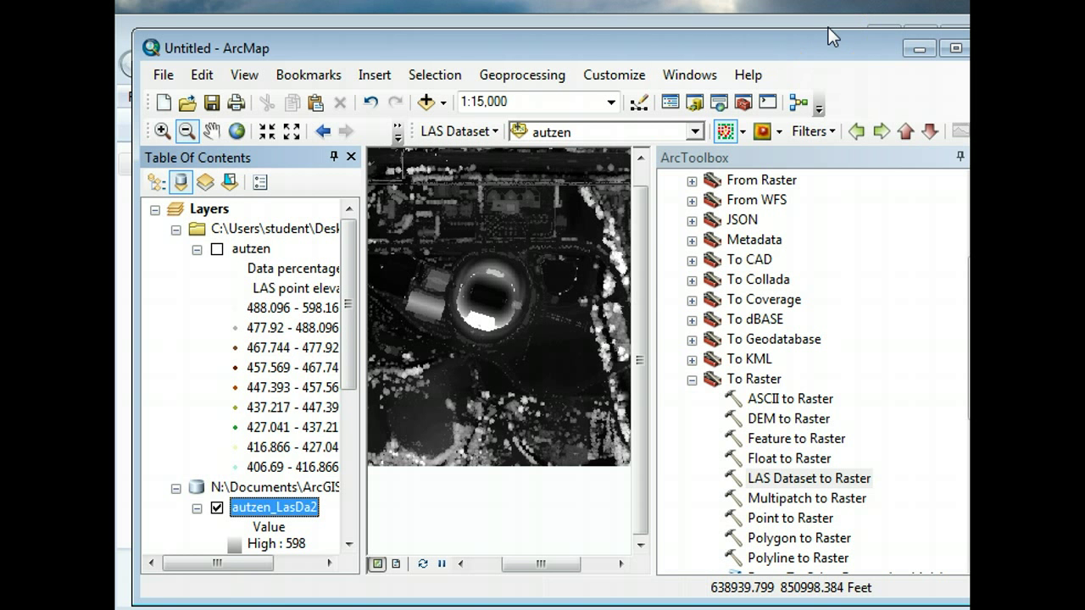
{"action": "mouse_move", "coordinate": [830, 53]}
{"action": "left_mouse_down"}
{"action": "mouse_move", "coordinate": [746, 108]}
{"action": "mouse_move", "coordinate": [792, 70]}
{"action": "mouse_move", "coordinate": [848, 58]}
{"action": "left_mouse_up"}
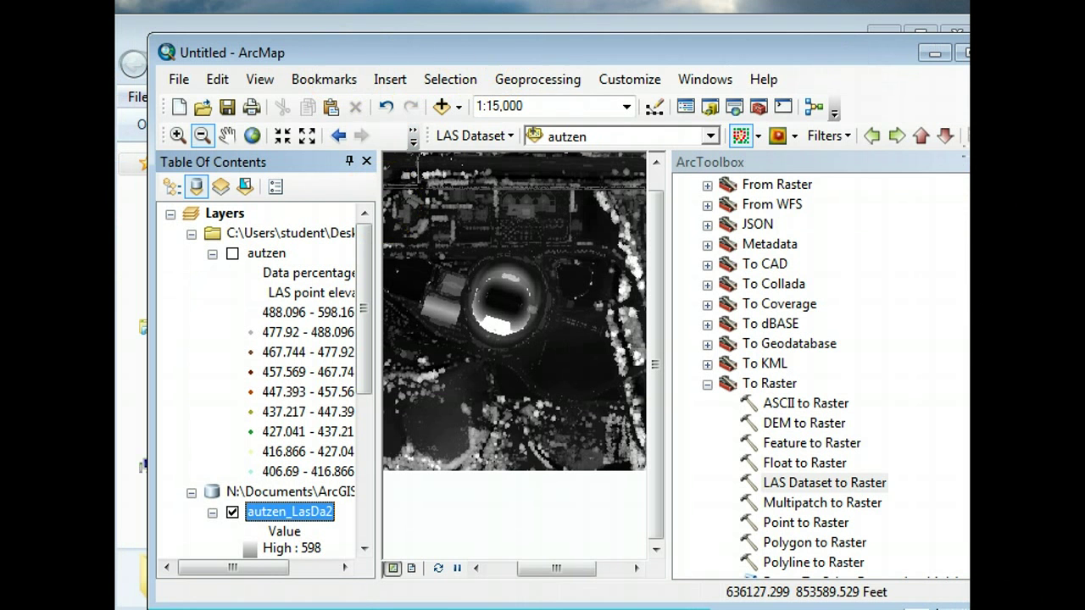